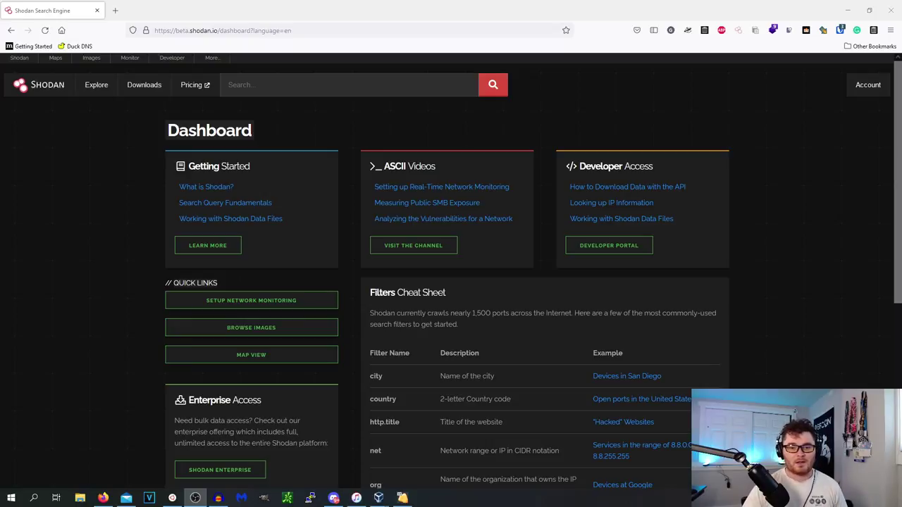
Step: Replace the mistyped country query and search Shodan for state:wy
{"action": "left_click", "coordinate": [266, 86]}
{"action": "type", "text": "co"}
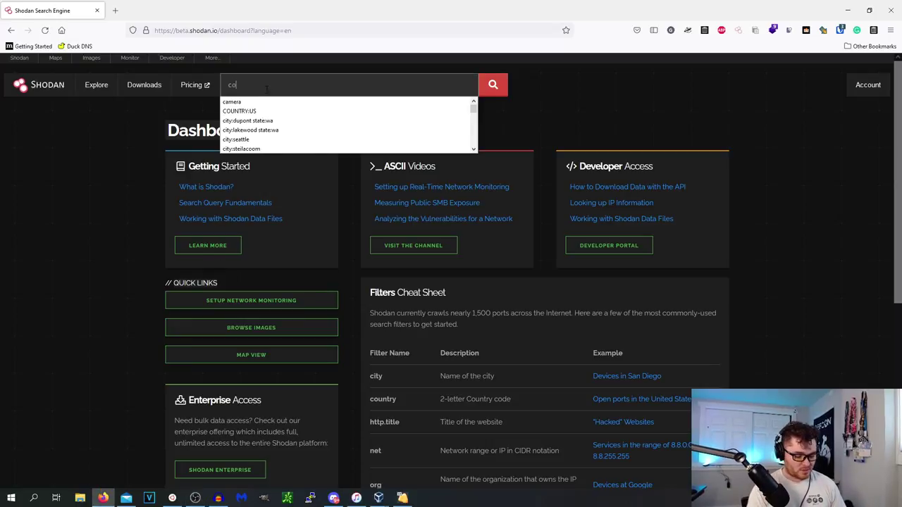
{"action": "type", "text": "ountry"}
{"action": "key", "text": "ctrl+a"}
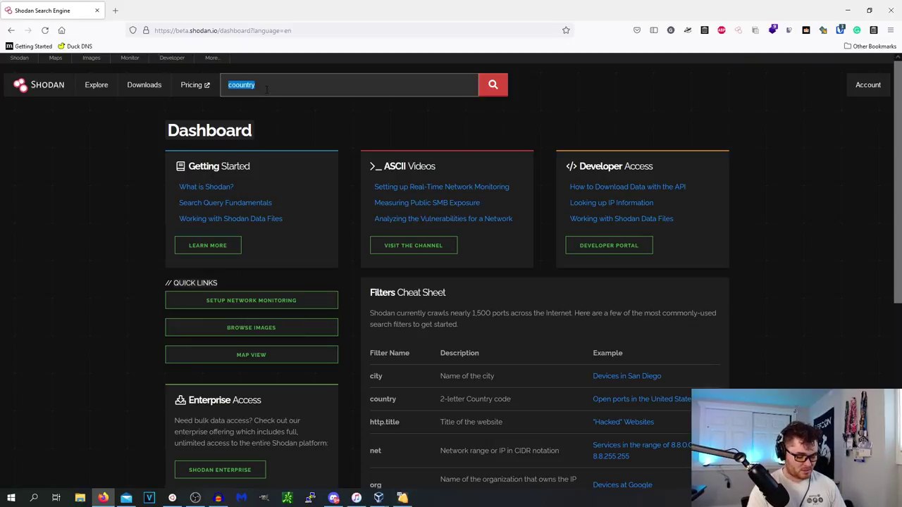
{"action": "type", "text": "country:yuh"}
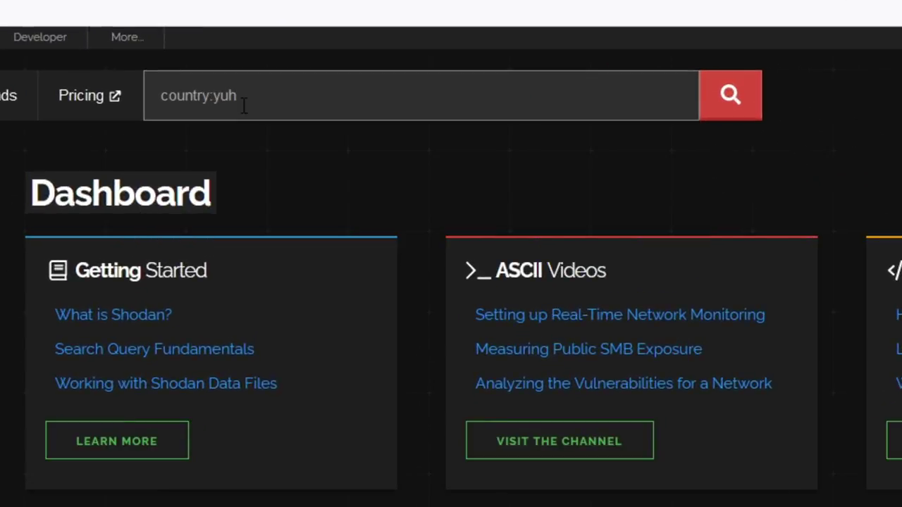
{"action": "key", "text": "BackSpace"}
{"action": "key", "text": "BackSpace"}
{"action": "key", "text": "BackSpace"}
{"action": "type", "text": "us"}
{"action": "key", "text": "ctrl+a"}
{"action": "key", "text": "BackSpace"}
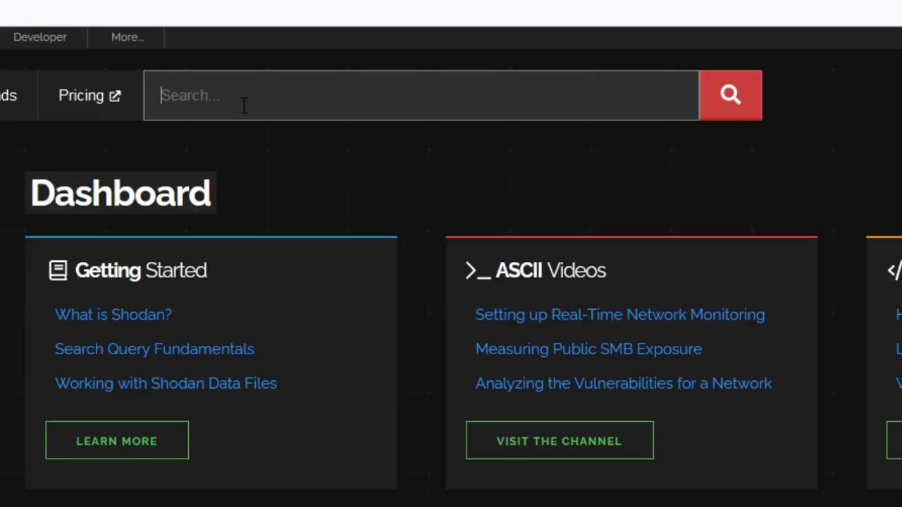
{"action": "type", "text": "state"}
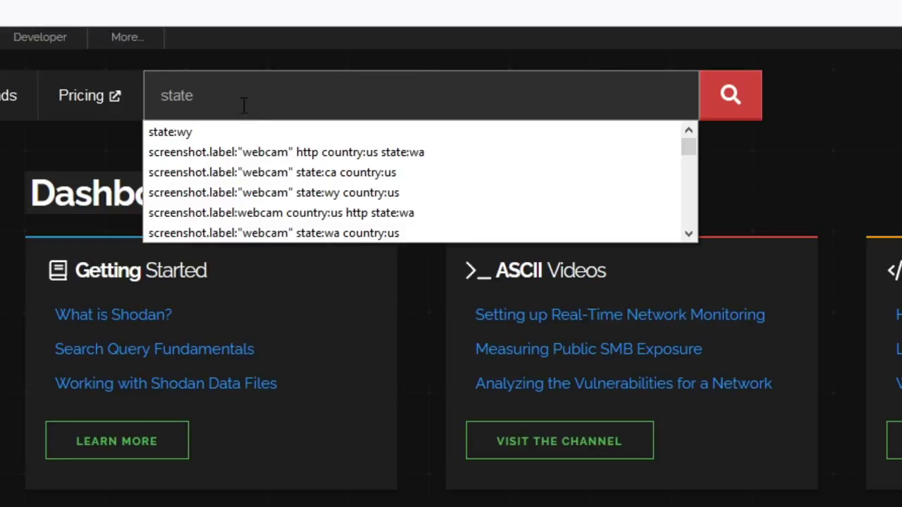
{"action": "type", "text": ":wy"}
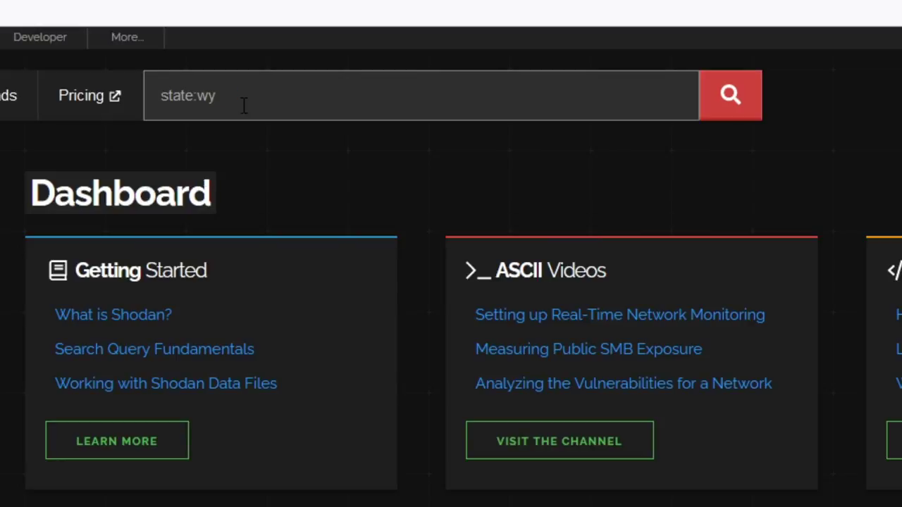
{"action": "key", "text": "Return"}
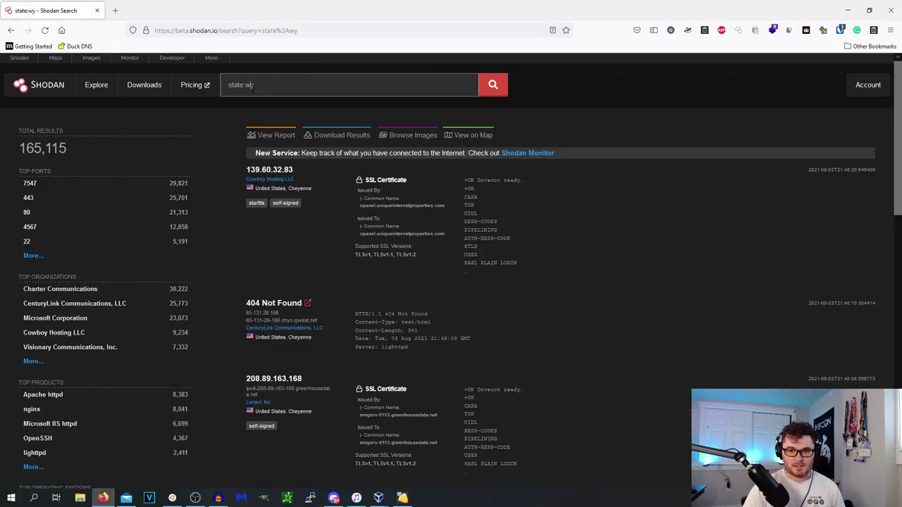
Step: Review the state:wy query and its Top Ports, Top Organizations and Top Products summaries
{"action": "key", "text": "ctrl+shift+Left"}
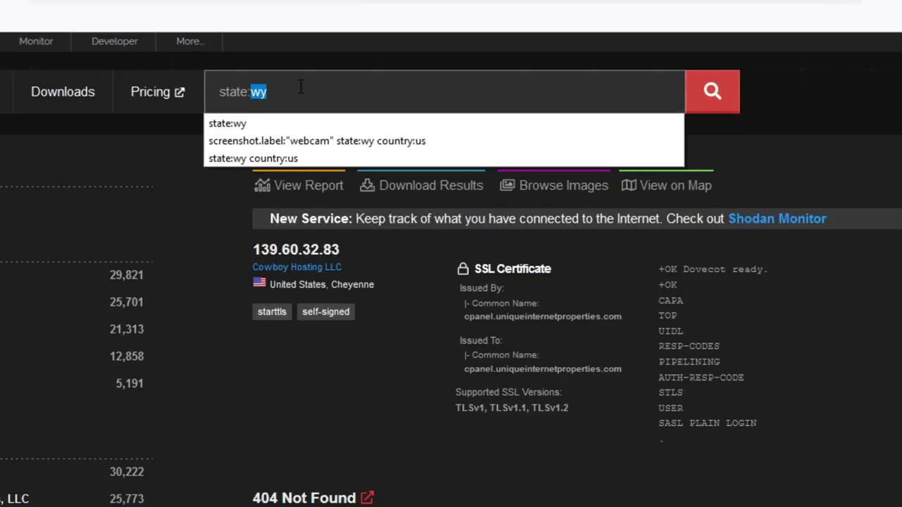
{"action": "left_click", "coordinate": [900, 100]}
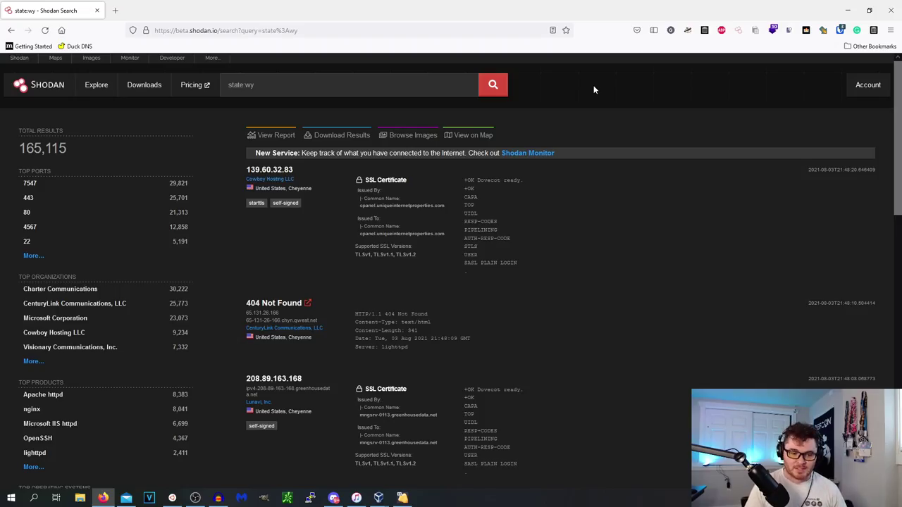
{"action": "double_click", "coordinate": [237, 85]}
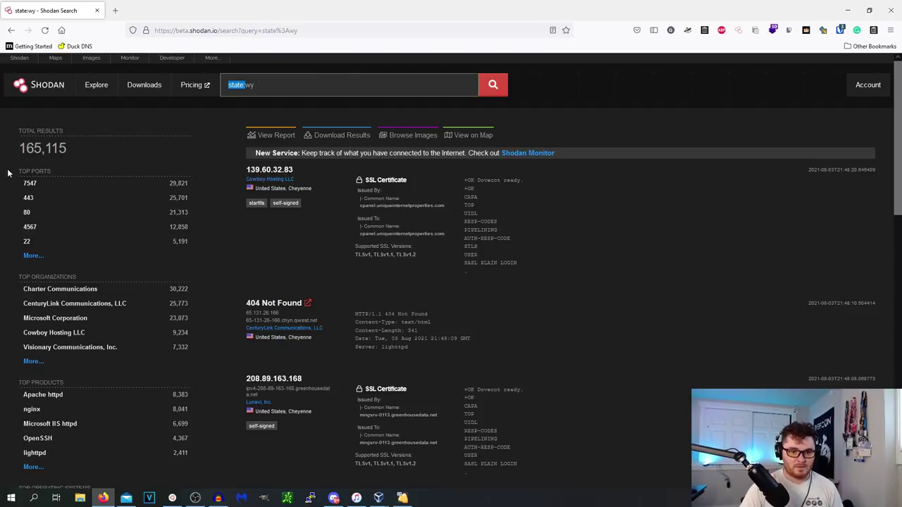
{"action": "left_click", "coordinate": [38, 165]}
{"action": "triple_click", "coordinate": [35, 171]}
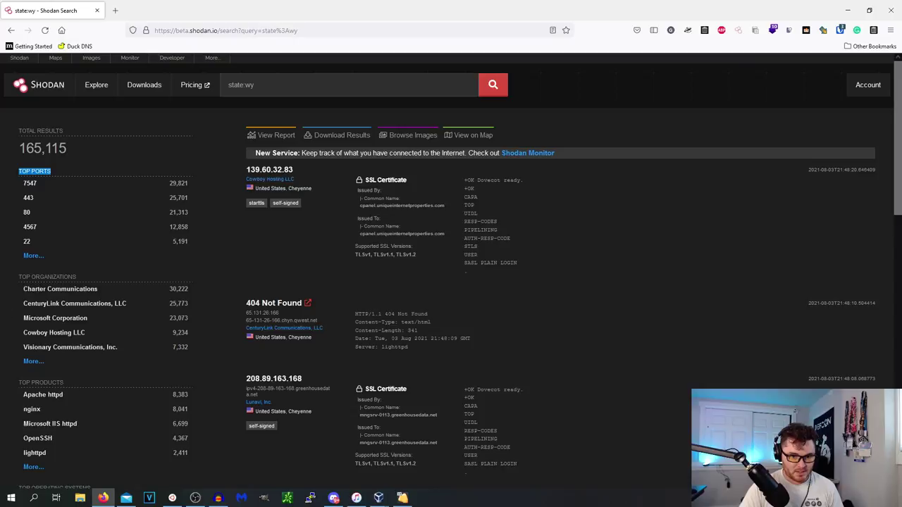
{"action": "left_click_drag", "start_coordinate": [76, 276], "coordinate": [19, 277]}
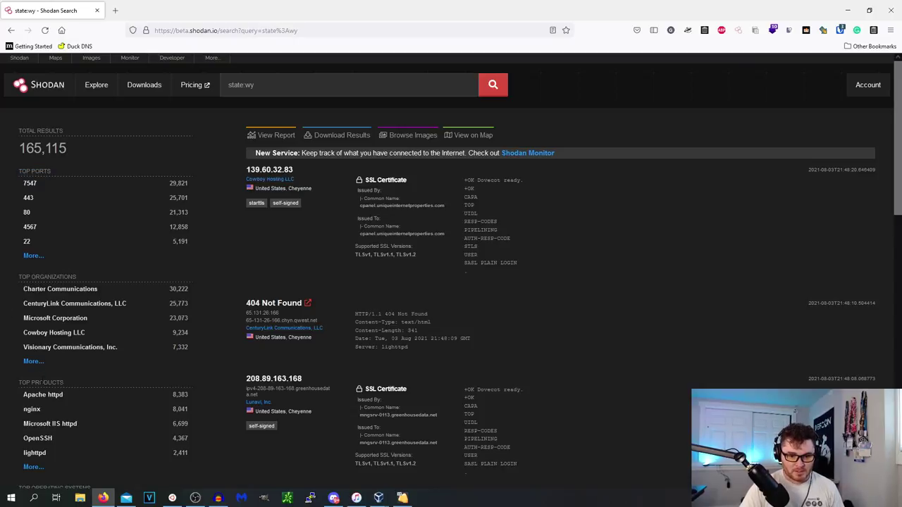
{"action": "triple_click", "coordinate": [41, 382]}
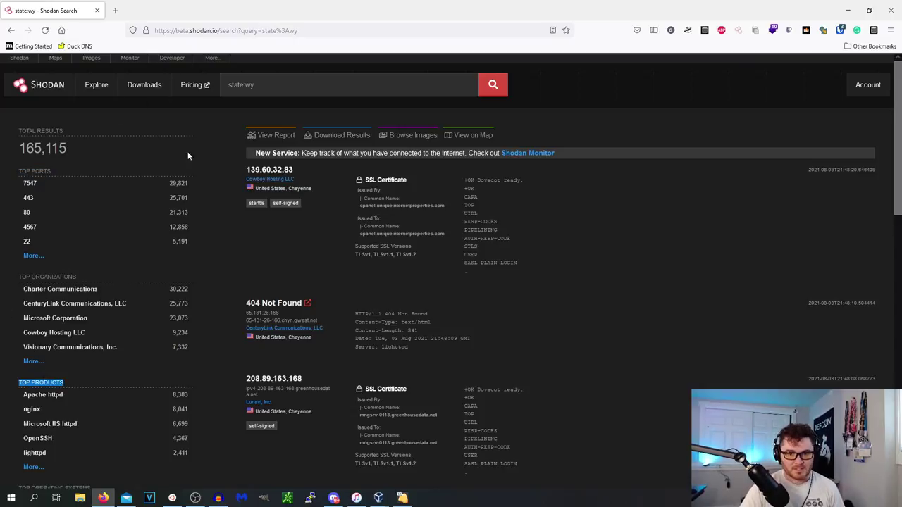
{"action": "left_click", "coordinate": [212, 108]}
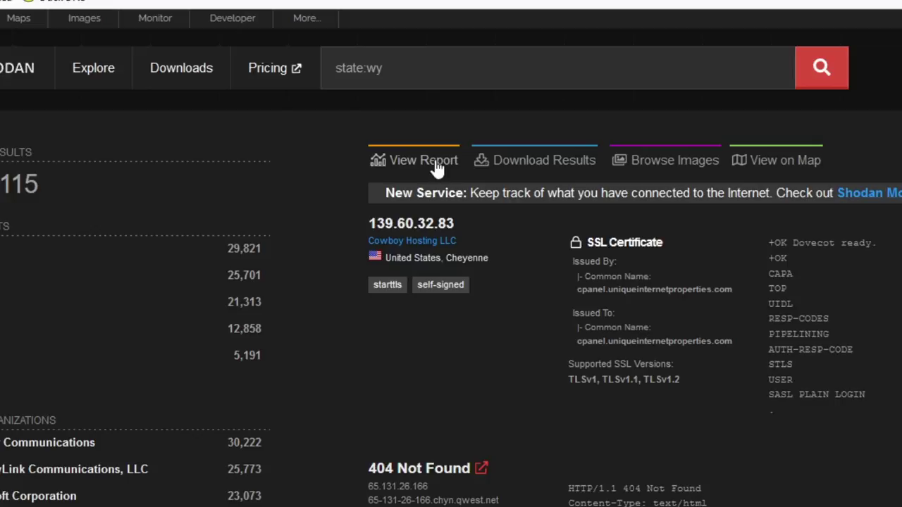
Step: Scroll through the state:wy report, then show the full port breakdown led by 7547
{"action": "left_click", "coordinate": [429, 160]}
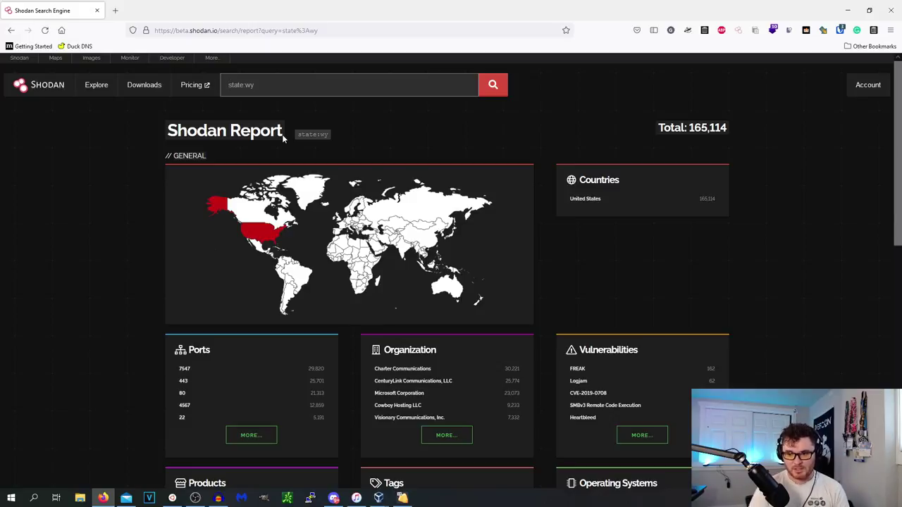
{"action": "scroll", "coordinate": [700, 194], "scroll_direction": "down", "scroll_amount": 1}
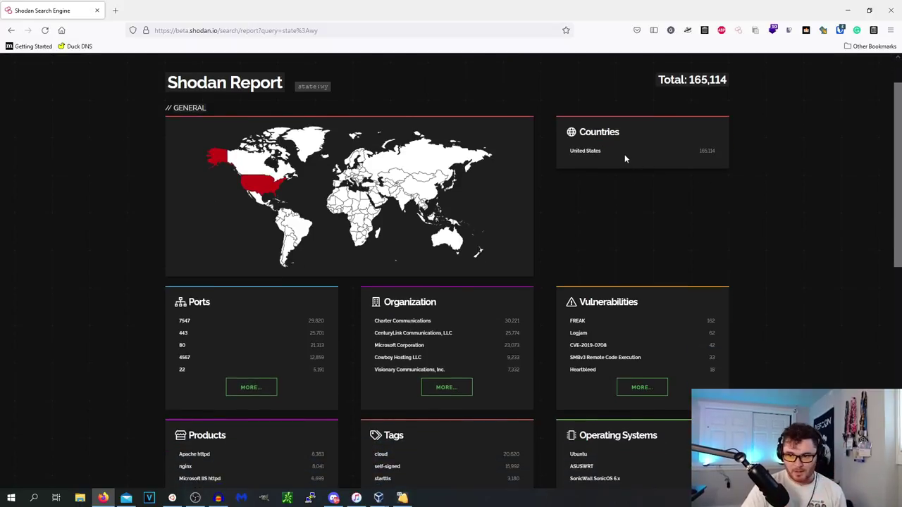
{"action": "scroll", "coordinate": [620, 158], "scroll_direction": "down", "scroll_amount": 1}
{"action": "scroll", "coordinate": [574, 162], "scroll_direction": "down", "scroll_amount": 1}
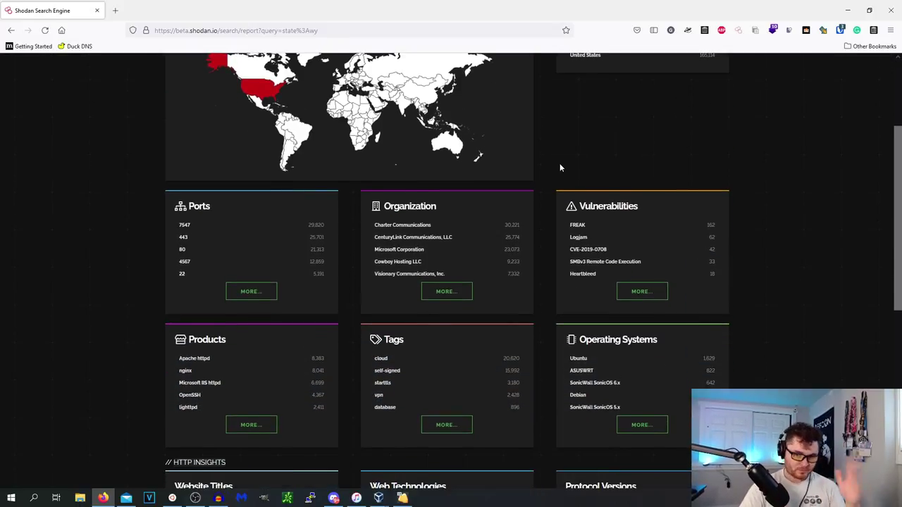
{"action": "scroll", "coordinate": [560, 167], "scroll_direction": "up", "scroll_amount": 2}
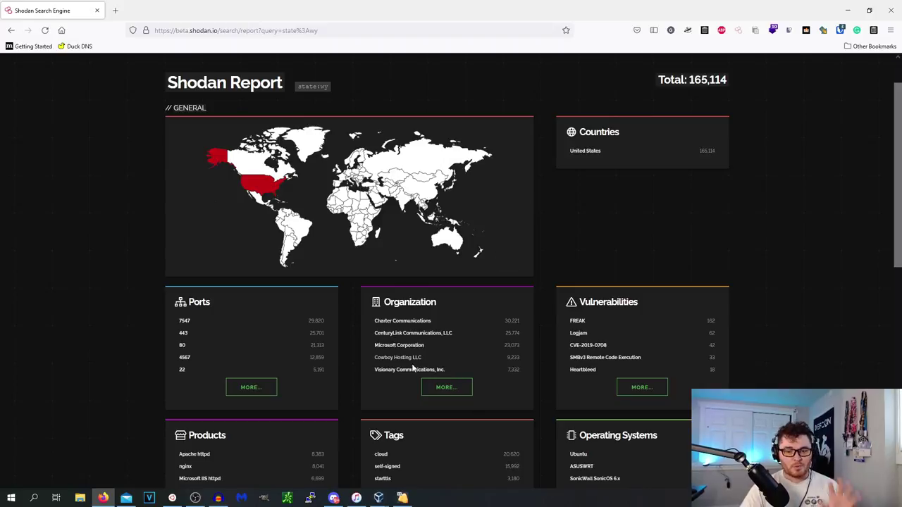
{"action": "left_click", "coordinate": [268, 393]}
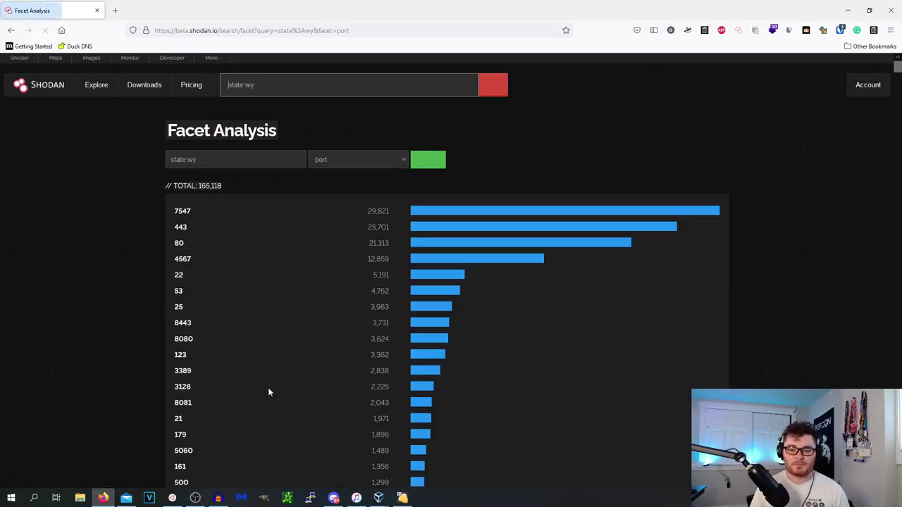
Step: Rerun the state:wy facet analysis by tag, led by cloud (20,620) and self-signed (15,994)
{"action": "triple_click", "coordinate": [198, 157]}
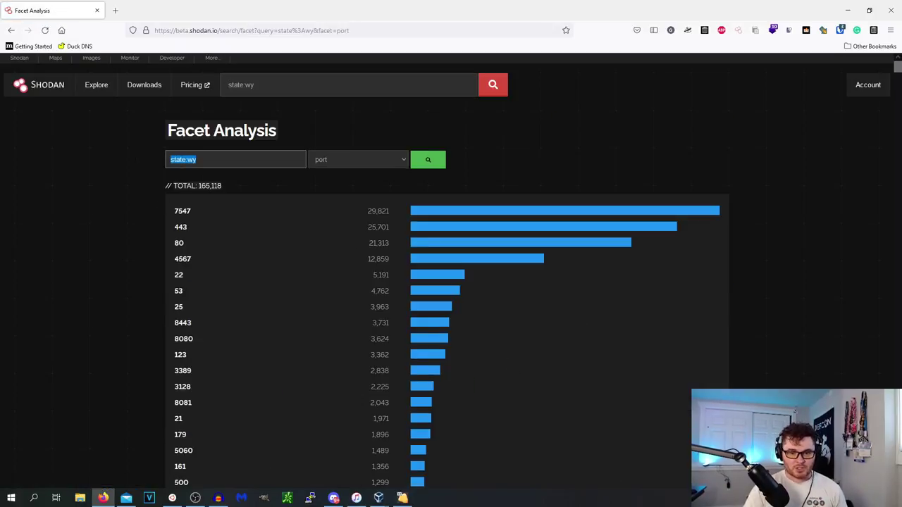
{"action": "left_click", "coordinate": [349, 144]}
{"action": "left_click", "coordinate": [338, 161]}
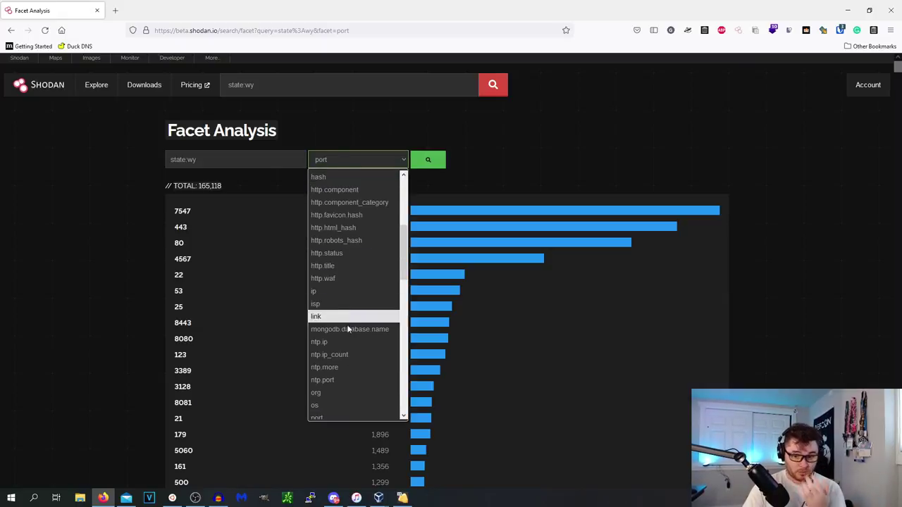
{"action": "left_click", "coordinate": [342, 401]}
{"action": "left_click", "coordinate": [427, 160]}
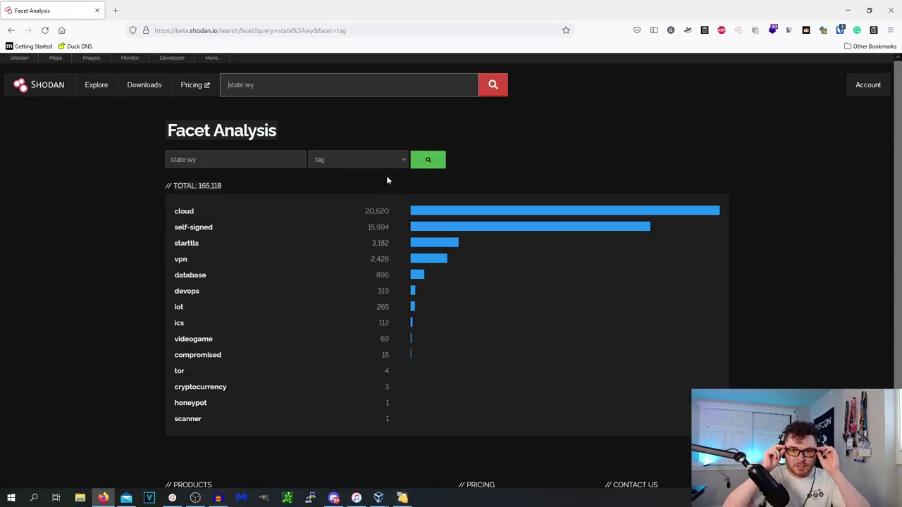
Step: Run the tag facet analysis on net:0.0.0.0/0, covering 474,089,082 hosts led by cloud
{"action": "triple_click", "coordinate": [235, 161]}
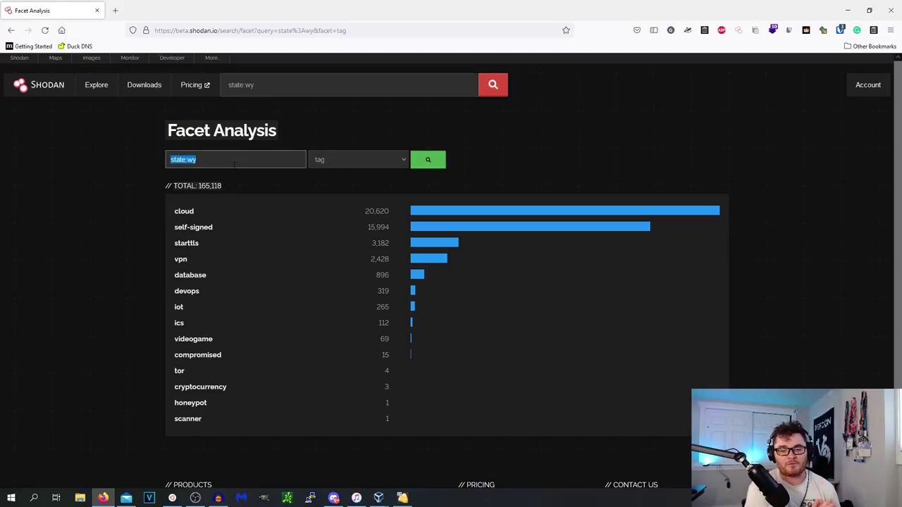
{"action": "type", "text": "net"}
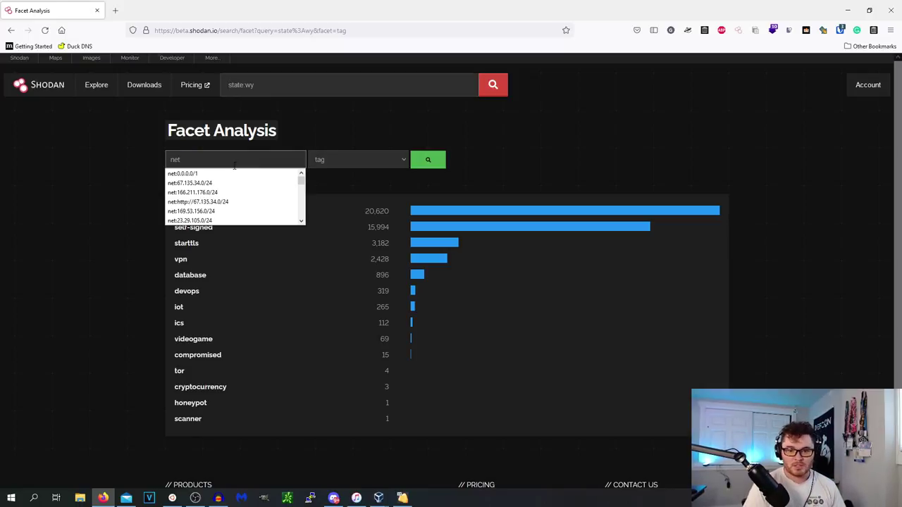
{"action": "key", "text": "Down"}
{"action": "key", "text": "Return"}
{"action": "key", "text": "BackSpace"}
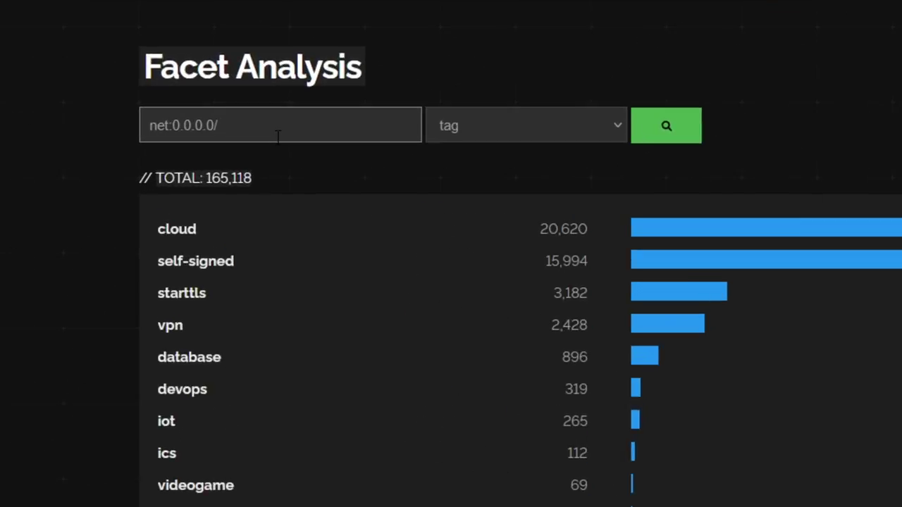
{"action": "type", "text": "0"}
{"action": "key", "text": "Return"}
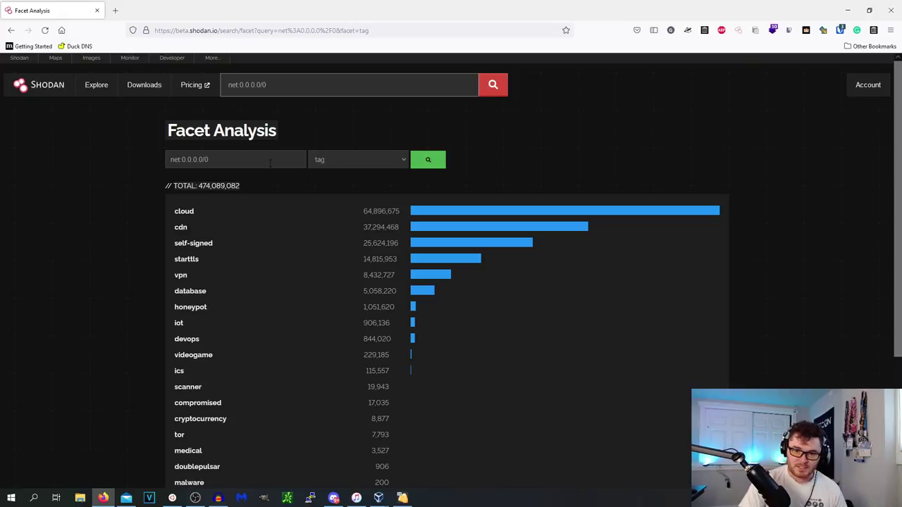
{"action": "left_click", "coordinate": [360, 159]}
{"action": "left_click", "coordinate": [516, 163]}
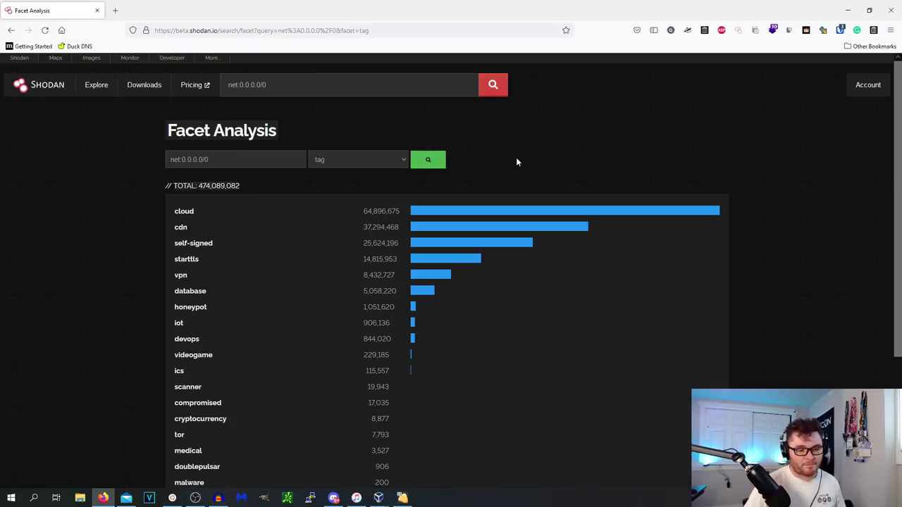
Step: Break net:0.0.0.0/0 down by screenshot.label and mark the webcam count
{"action": "left_click", "coordinate": [384, 163]}
{"action": "key", "text": "s"}
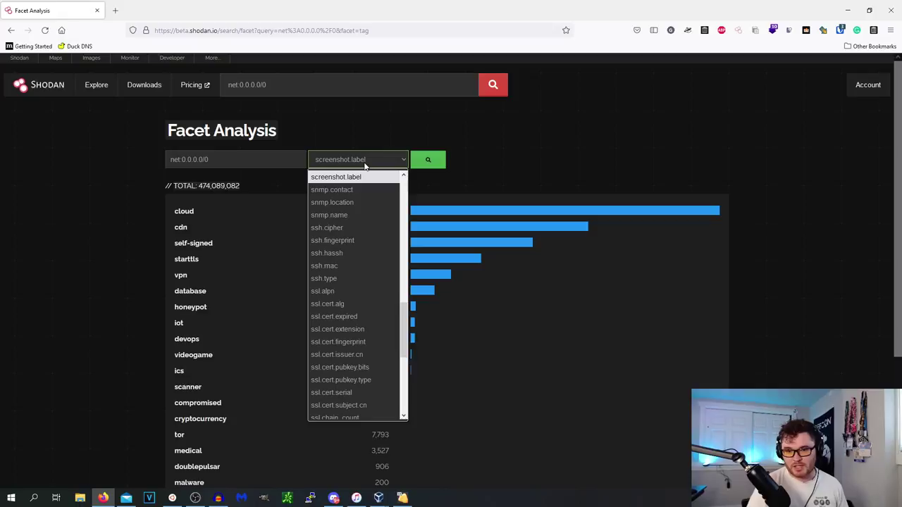
{"action": "key", "text": "Return"}
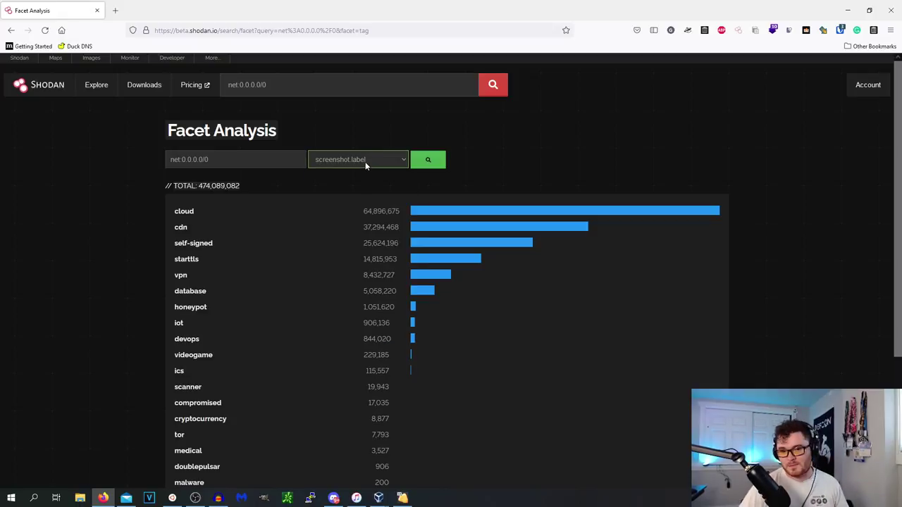
{"action": "left_click", "coordinate": [422, 166]}
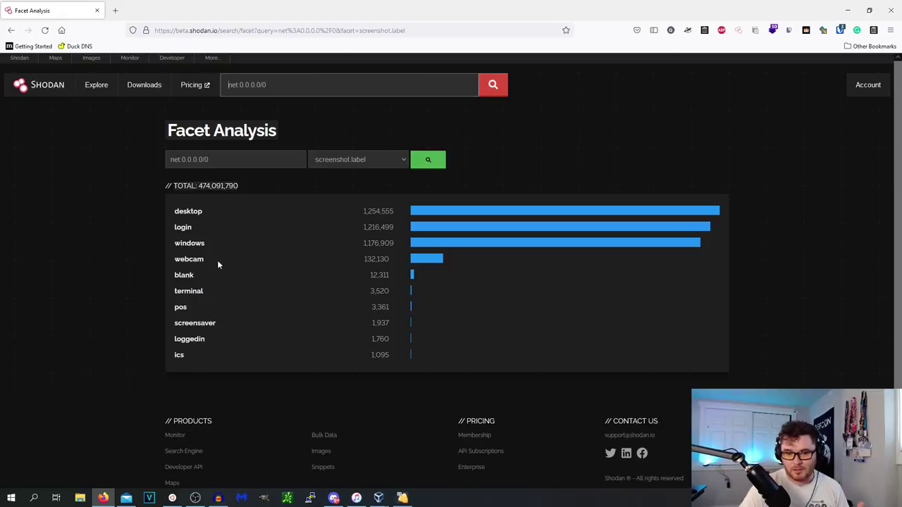
{"action": "left_click_drag", "start_coordinate": [219, 263], "coordinate": [175, 261]}
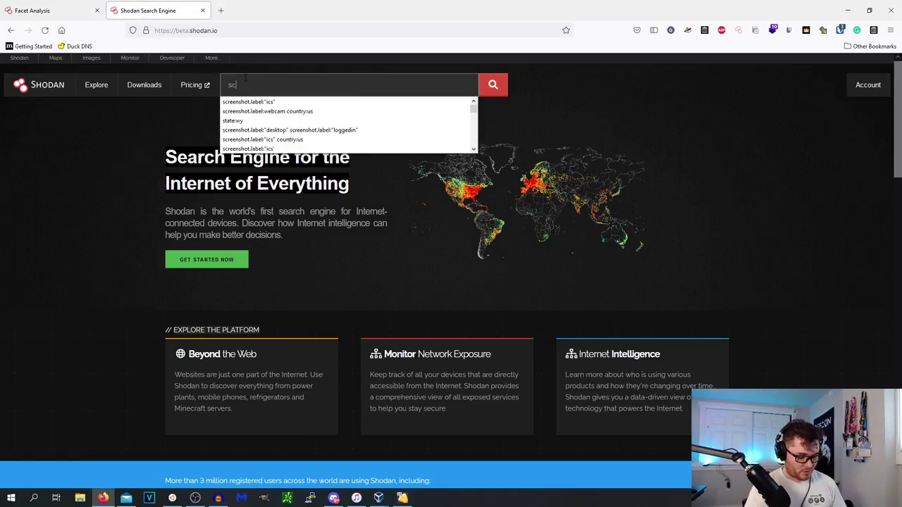
Step: Search screenshot.label:"webcam" and view the 131,953 results as an image grid
{"action": "key", "text": "BackSpace"}
{"action": "key", "text": "BackSpace"}
{"action": "left_click", "coordinate": [248, 101]}
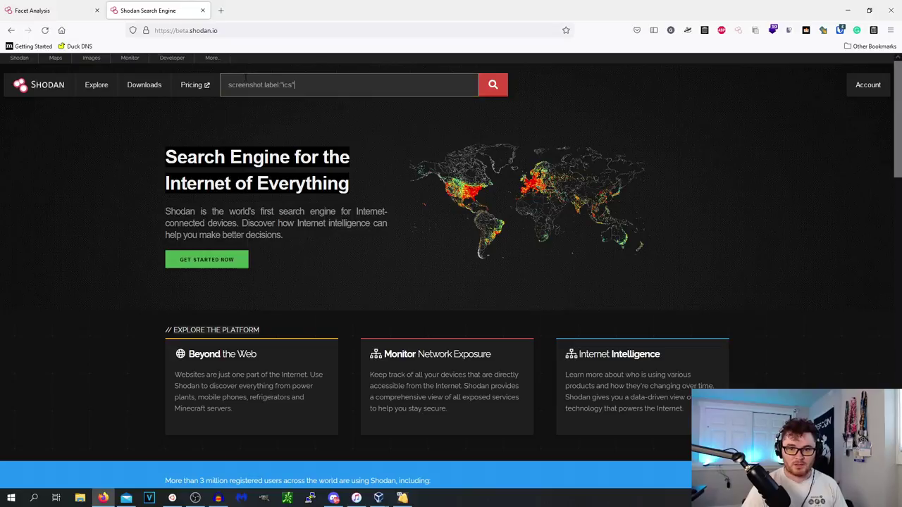
{"action": "double_click", "coordinate": [288, 84]}
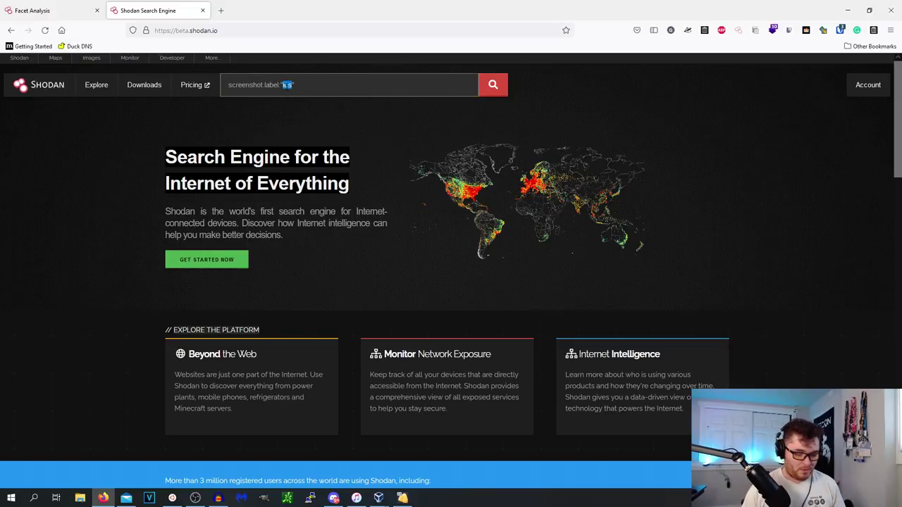
{"action": "type", "text": "webcam"}
{"action": "key", "text": "Return"}
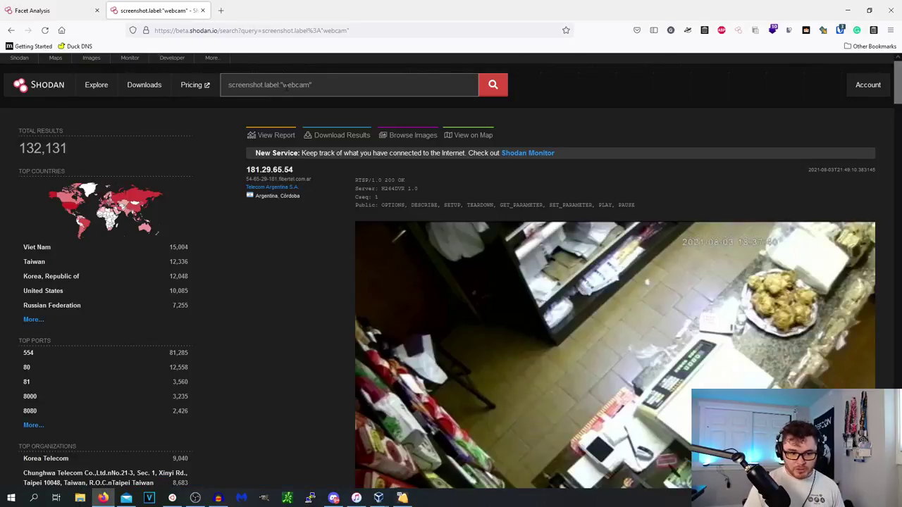
{"action": "left_click", "coordinate": [411, 137]}
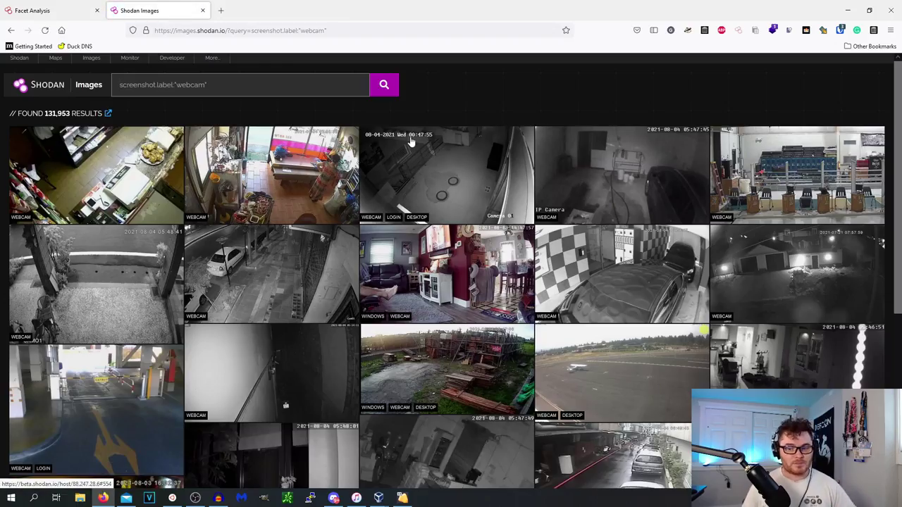
Step: Change the Images query to screenshot.label:"webcam" http, dropping the port:80,443,8443,8080 filter
{"action": "left_click", "coordinate": [324, 91]}
{"action": "type", "text": "port"}
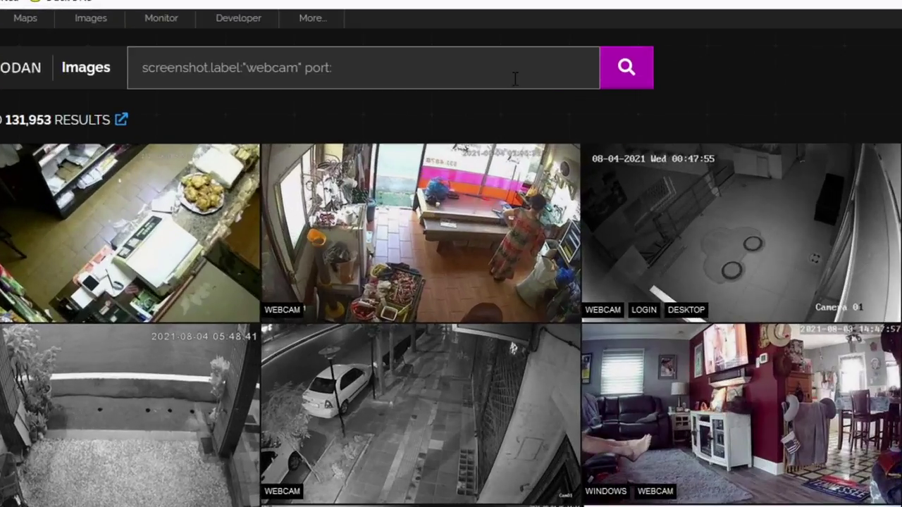
{"action": "type", "text": ":80,443,8443,8080"}
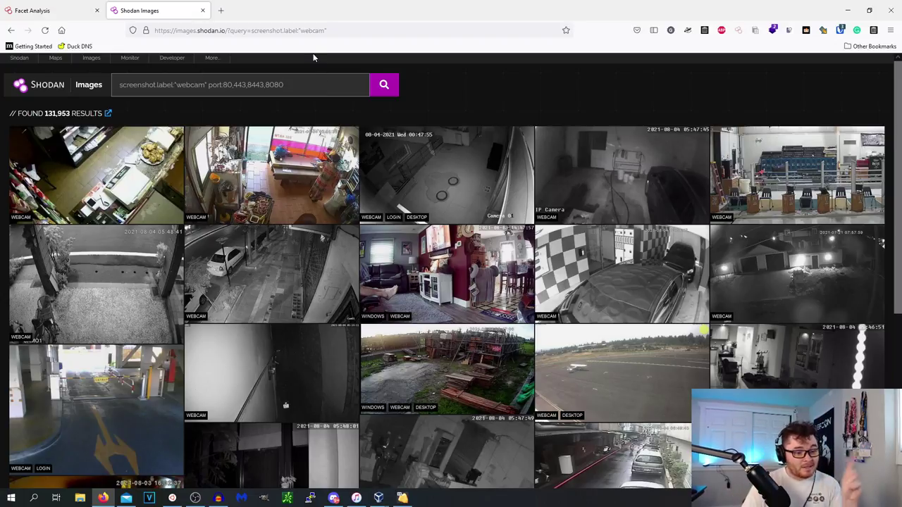
{"action": "left_click_drag", "start_coordinate": [286, 85], "coordinate": [209, 85]}
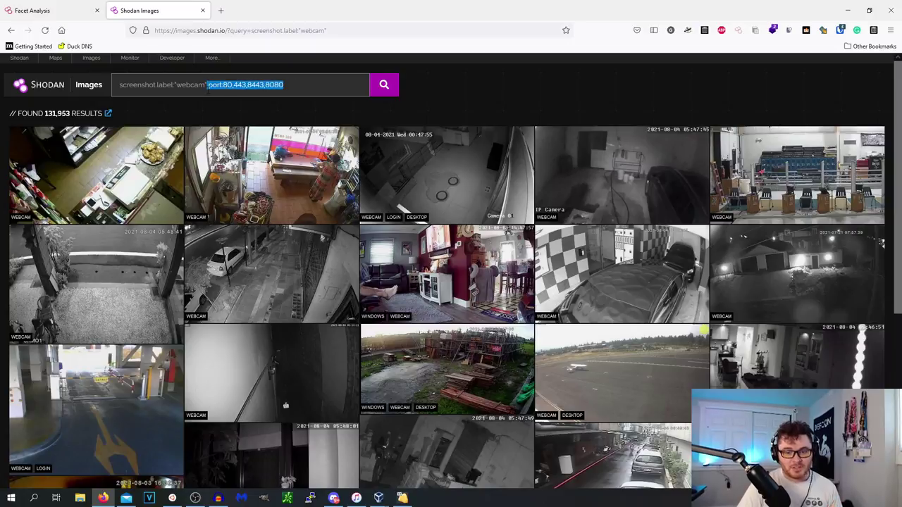
{"action": "key", "text": "BackSpace"}
{"action": "type", "text": "http"}
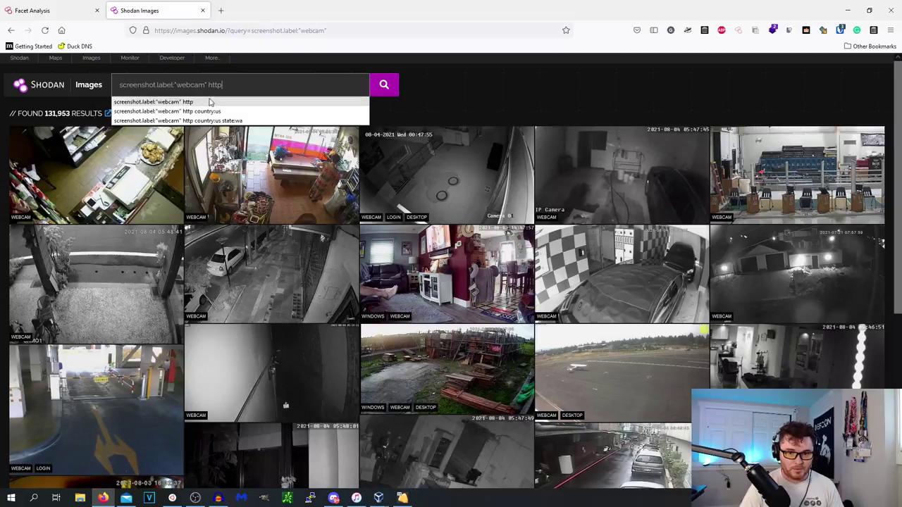
Step: Run the webcam http query in main search, filter to port 82 (2,419 results), and open a camera page
{"action": "left_click_drag", "start_coordinate": [409, 66], "coordinate": [152, 60]}
{"action": "key", "text": "ctrl+c"}
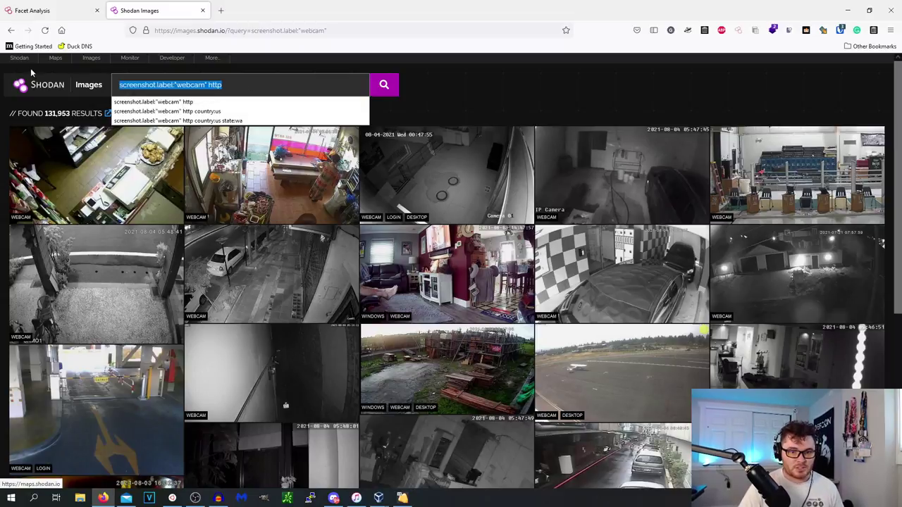
{"action": "left_click", "coordinate": [19, 57]}
{"action": "left_click", "coordinate": [266, 83]}
{"action": "key", "text": "ctrl+v"}
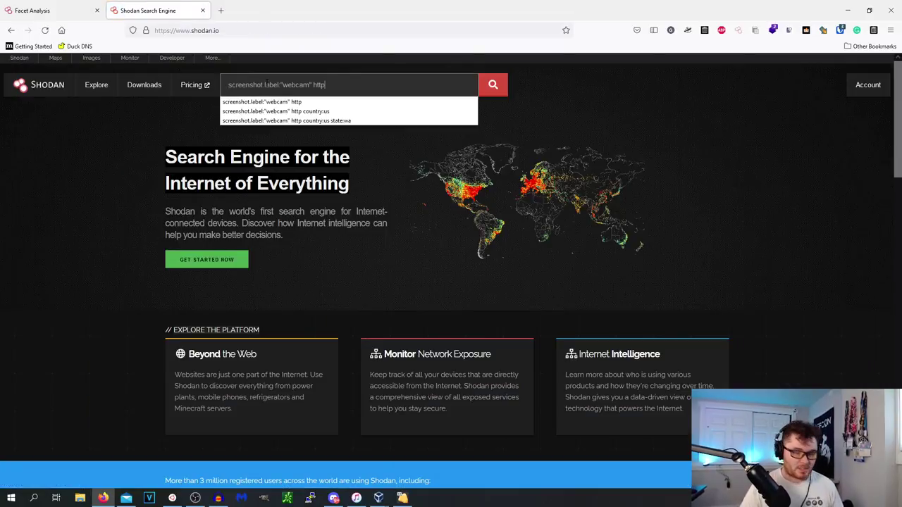
{"action": "key", "text": "Return"}
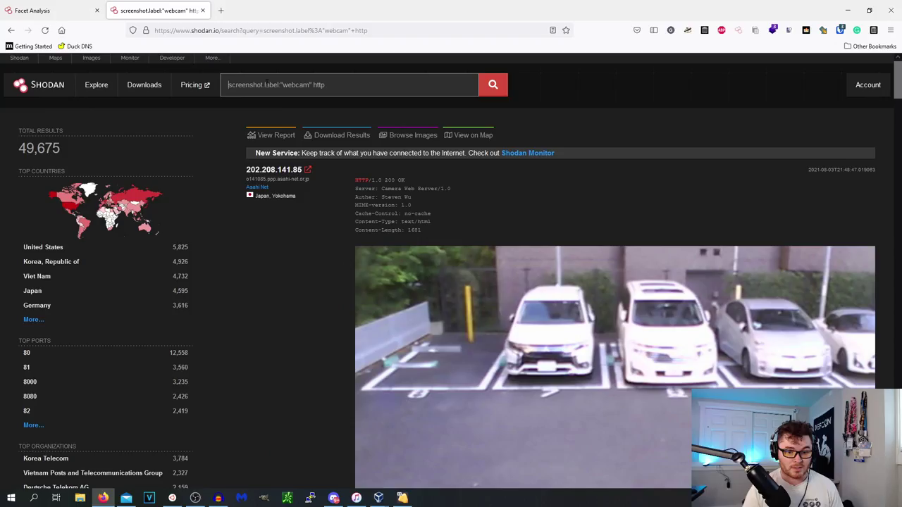
{"action": "left_click", "coordinate": [27, 413]}
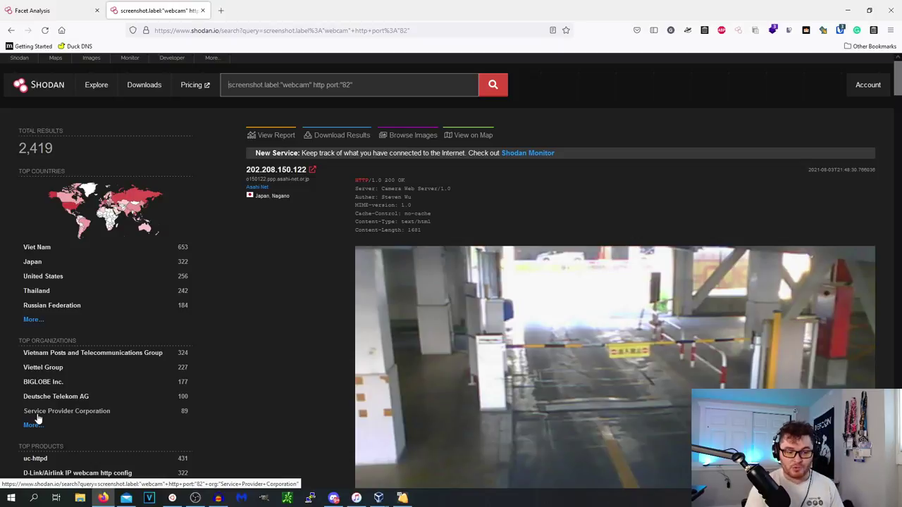
{"action": "left_click", "coordinate": [312, 172]}
{"action": "double_click", "coordinate": [209, 30]}
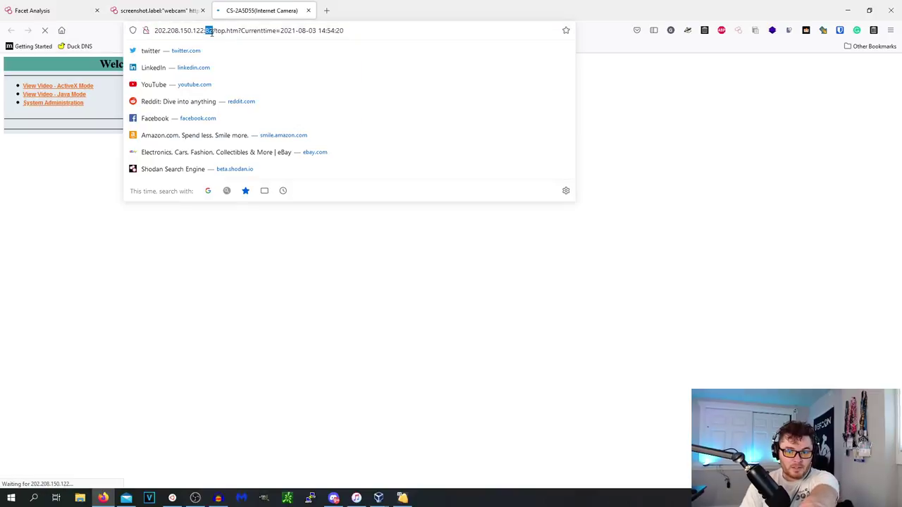
{"action": "left_click", "coordinate": [451, 331]}
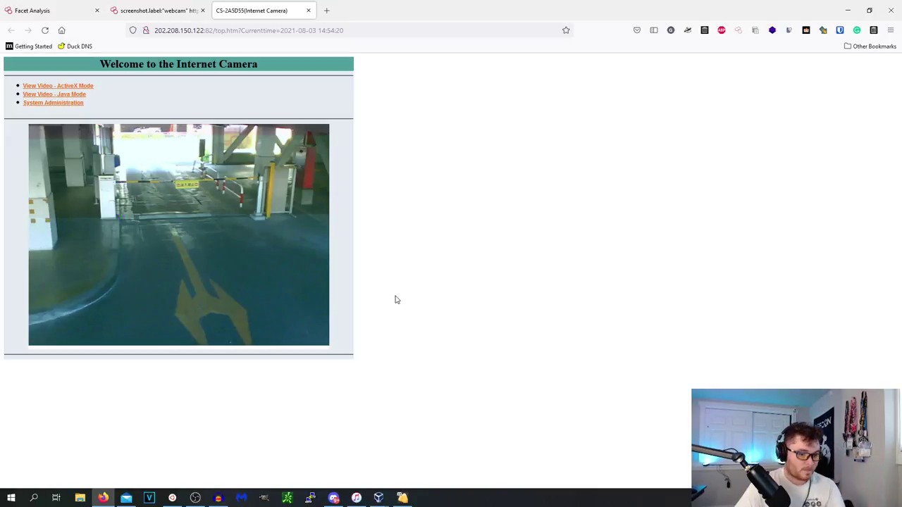
{"action": "left_click", "coordinate": [308, 10]}
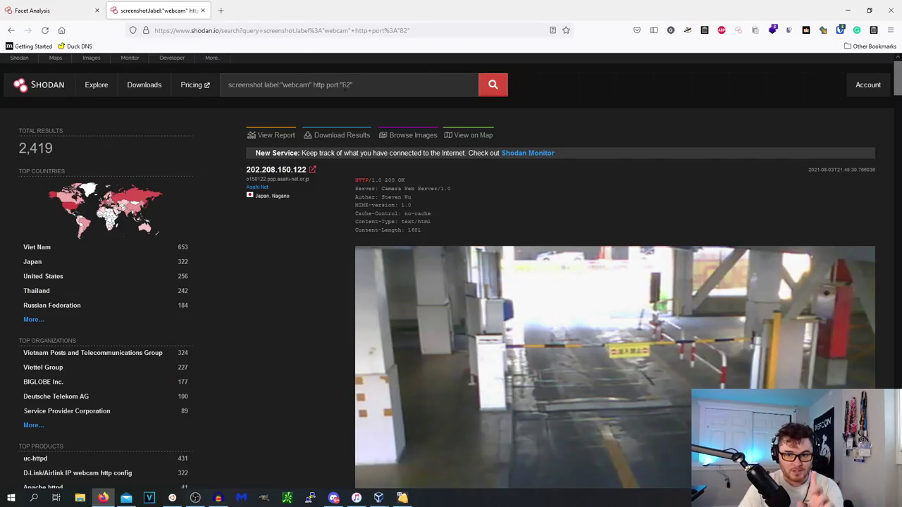
Step: Remove the port:"82" filter and rerun the webcam http search
{"action": "left_click", "coordinate": [366, 84]}
{"action": "key", "text": "BackSpace"}
{"action": "key", "text": "BackSpace"}
{"action": "key", "text": "BackSpace"}
{"action": "key", "text": "BackSpace"}
{"action": "key", "text": "BackSpace"}
{"action": "key", "text": "BackSpace"}
{"action": "key", "text": "BackSpace"}
{"action": "key", "text": "BackSpace"}
{"action": "key", "text": "BackSpace"}
{"action": "key", "text": "BackSpace"}
{"action": "key", "text": "Return"}
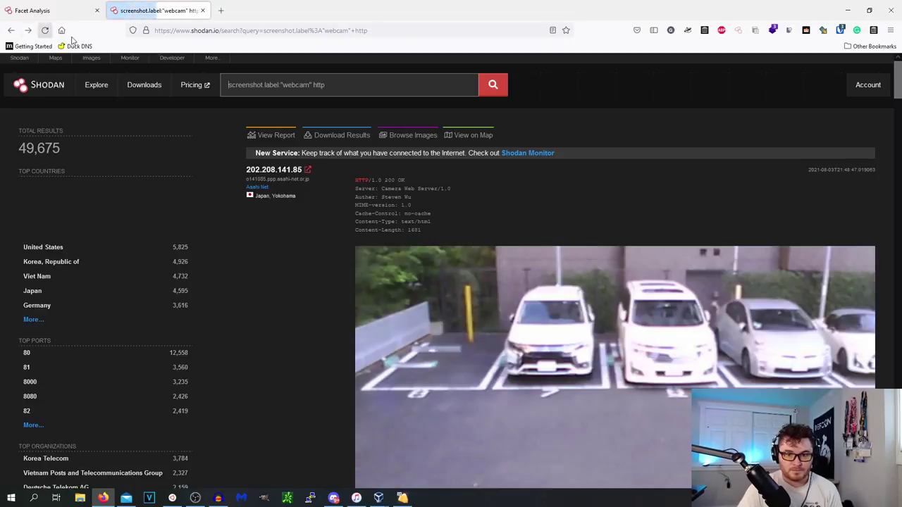
{"action": "left_click", "coordinate": [338, 86]}
{"action": "left_click", "coordinate": [332, 78]}
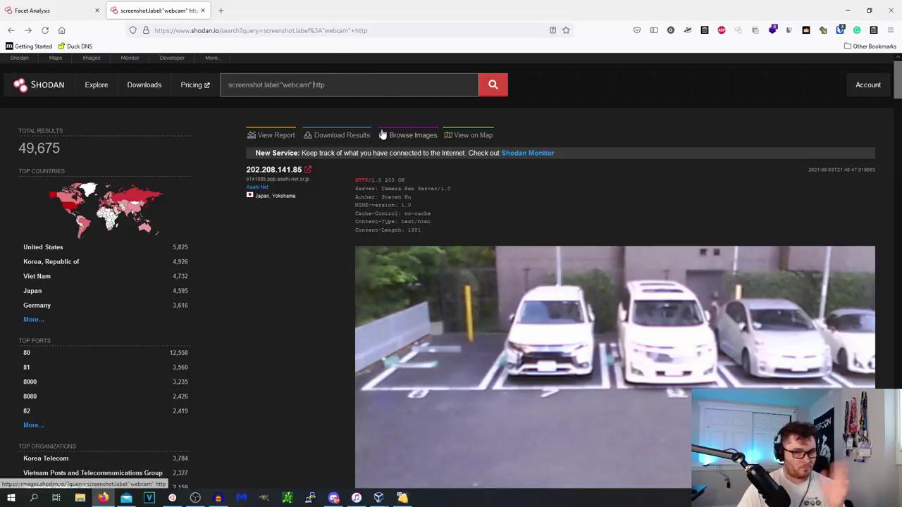
Step: Open the runway camera host 67.204.149.29 from the image grid and launch its MOBOTIX live page
{"action": "left_click", "coordinate": [401, 142]}
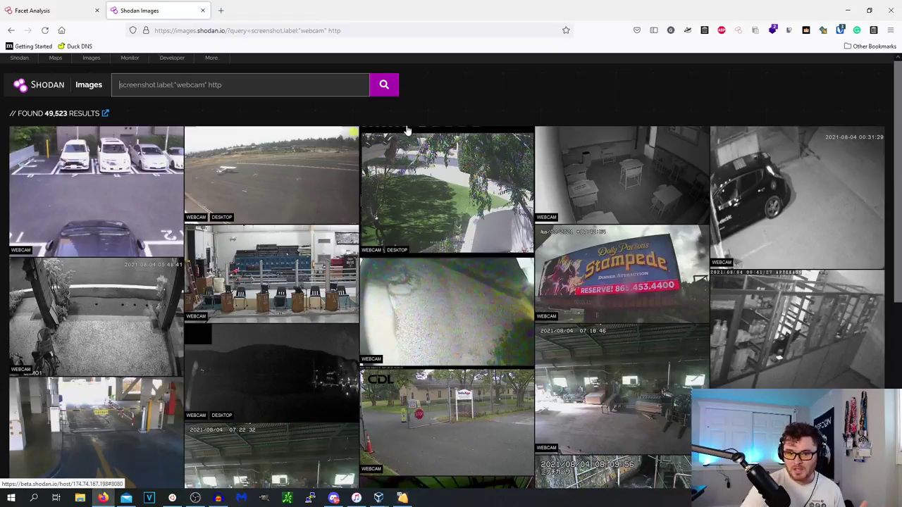
{"action": "right_click", "coordinate": [283, 152]}
{"action": "left_click", "coordinate": [313, 161]}
{"action": "left_click", "coordinate": [267, 11]}
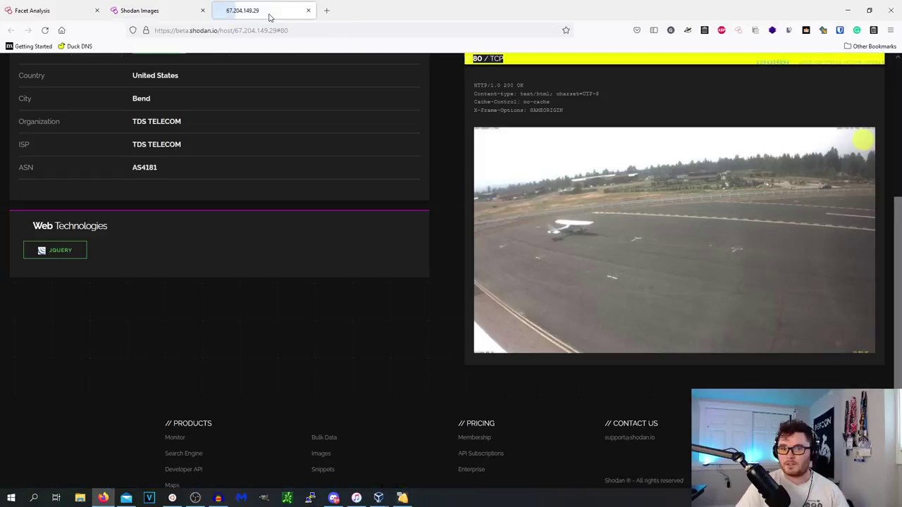
{"action": "left_click", "coordinate": [509, 60]}
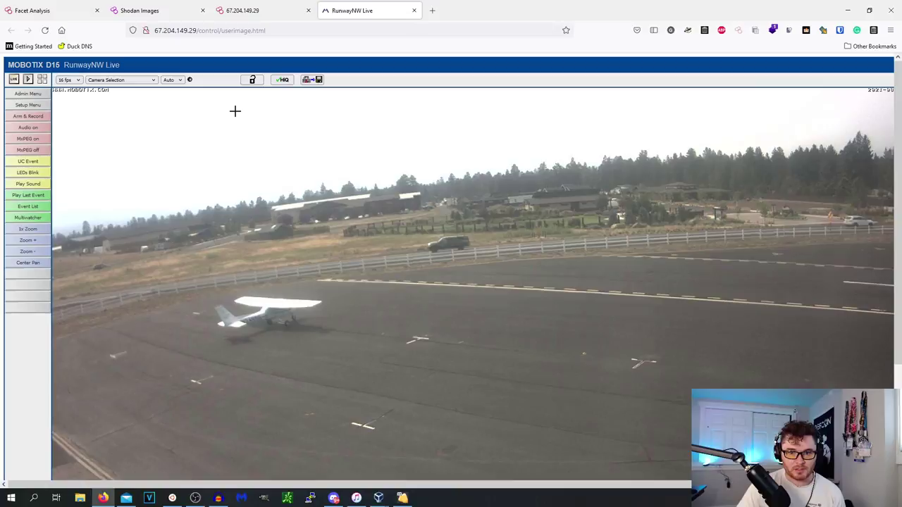
Step: Lock the camera's pan and zoom, dismiss the setup popup, and zoom in twice on the parked white plane
{"action": "left_click", "coordinate": [252, 79]}
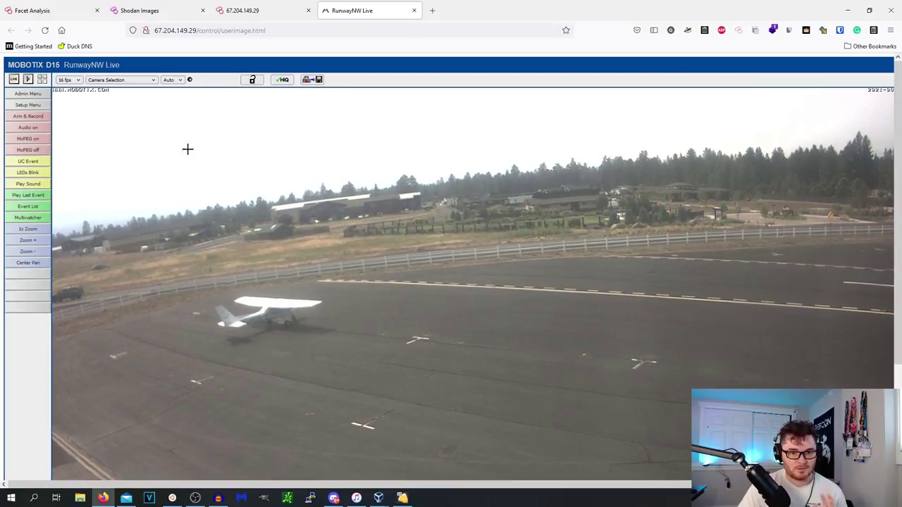
{"action": "left_click", "coordinate": [37, 131]}
{"action": "left_click", "coordinate": [332, 7]}
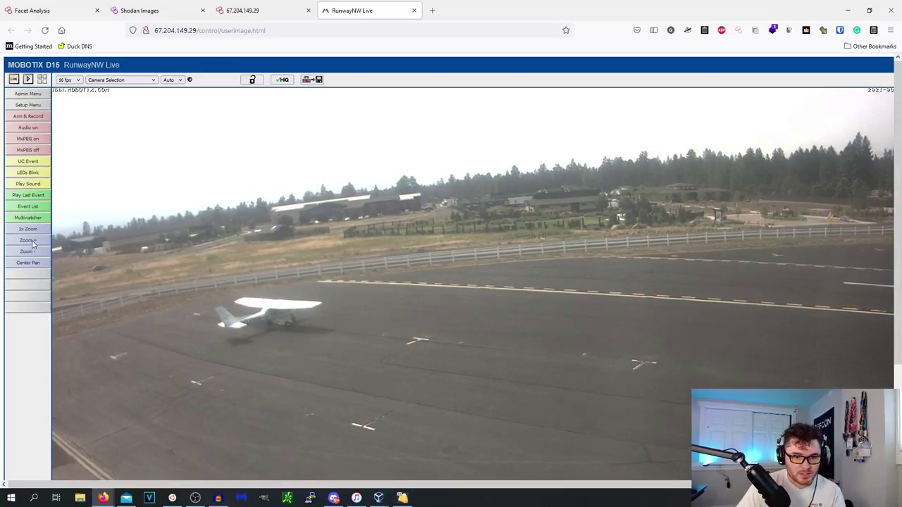
{"action": "left_click", "coordinate": [31, 241]}
{"action": "left_click", "coordinate": [31, 241]}
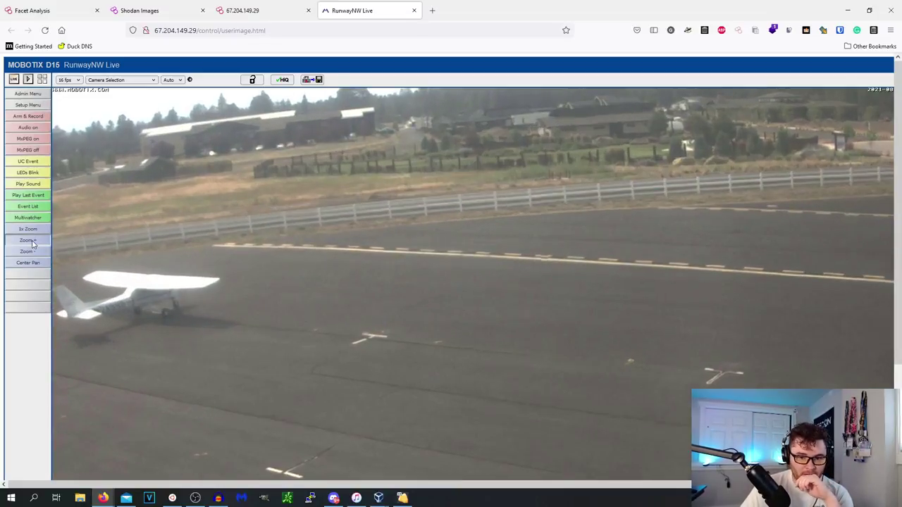
{"action": "scroll", "coordinate": [580, 312], "scroll_direction": "down", "scroll_amount": 1}
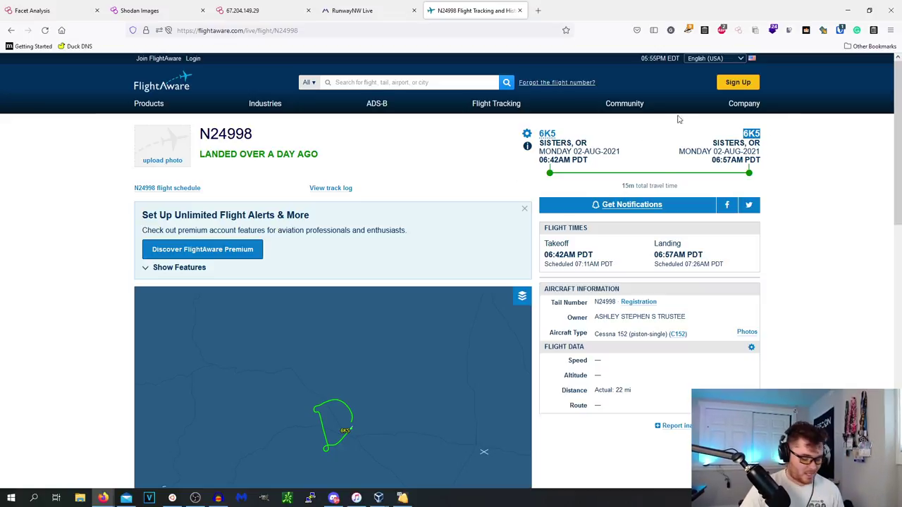
Step: Search the web for '6K5 airport' by pasting the code into the address bar
{"action": "left_click", "coordinate": [331, 30]}
{"action": "type", "text": "6K5"}
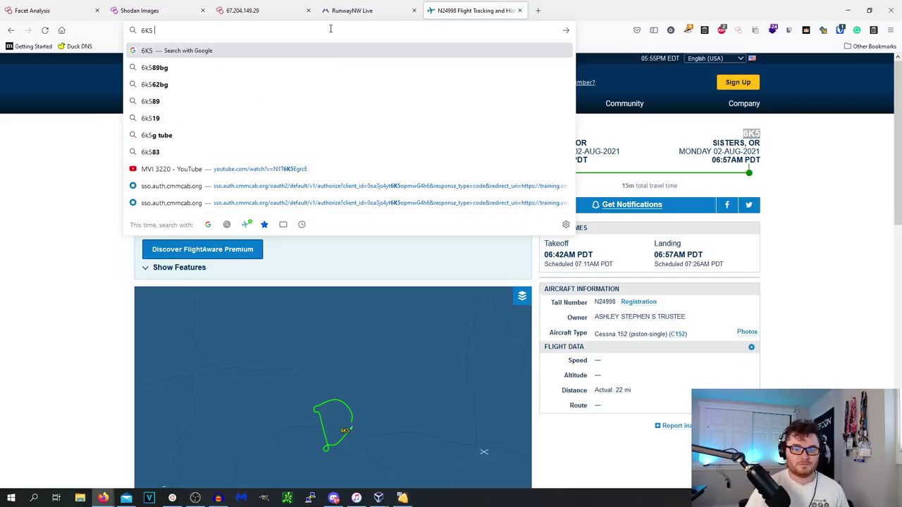
{"action": "type", "text": "airport"}
{"action": "key", "text": "Return"}
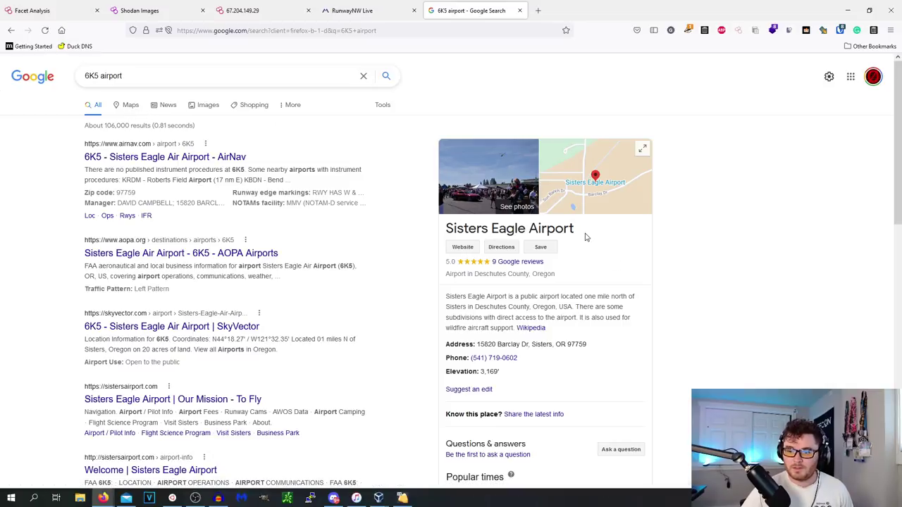
Step: Select the Sisters Eagle Airport name and open the airport's location on Google Maps
{"action": "left_click_drag", "start_coordinate": [585, 237], "coordinate": [446, 228]}
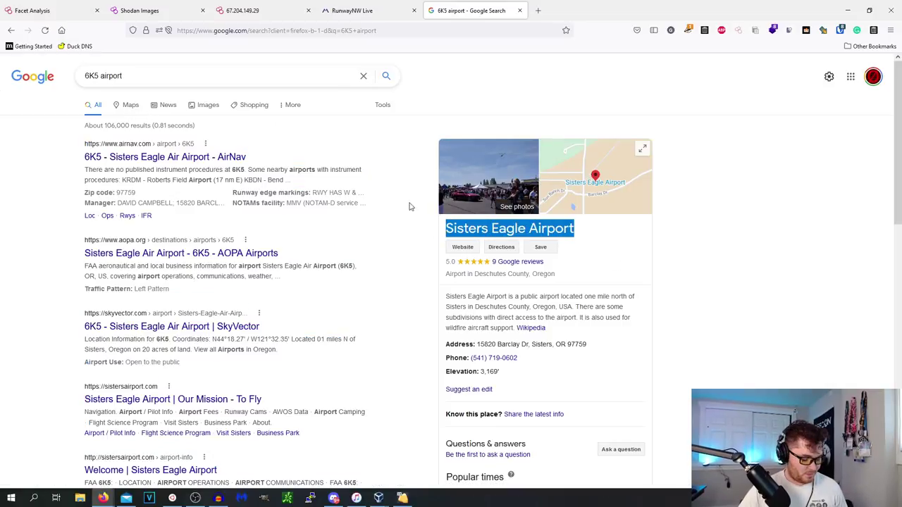
{"action": "left_click", "coordinate": [130, 104]}
Step: Drop into Street View on Camp Polk Rd and turn the panorama to look along the road
{"action": "left_click_drag", "start_coordinate": [497, 248], "coordinate": [498, 225]}
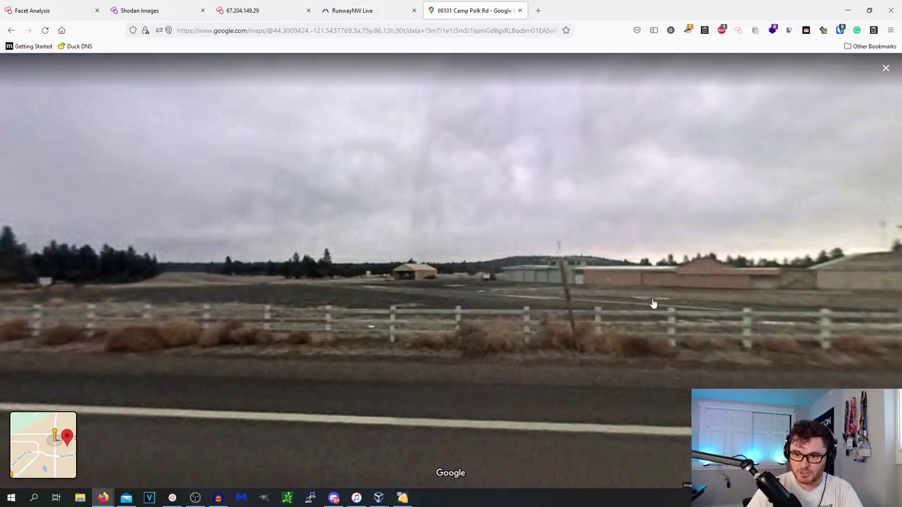
{"action": "left_click_drag", "start_coordinate": [654, 305], "coordinate": [422, 288]}
{"action": "left_click_drag", "start_coordinate": [266, 344], "coordinate": [374, 240]}
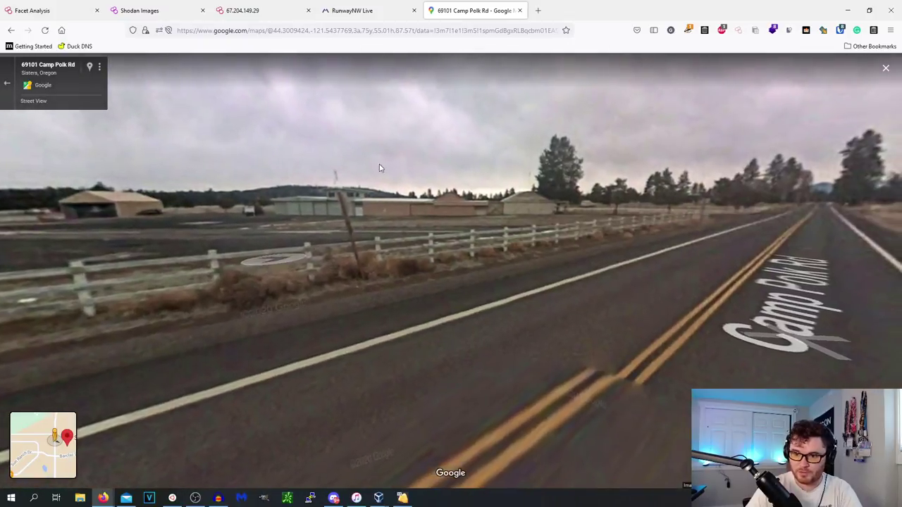
Step: Enter the plane's tail number n24998 in the address bar
{"action": "left_click", "coordinate": [379, 9]}
{"action": "key", "text": "ctrl+l"}
{"action": "type", "text": "n24998"}
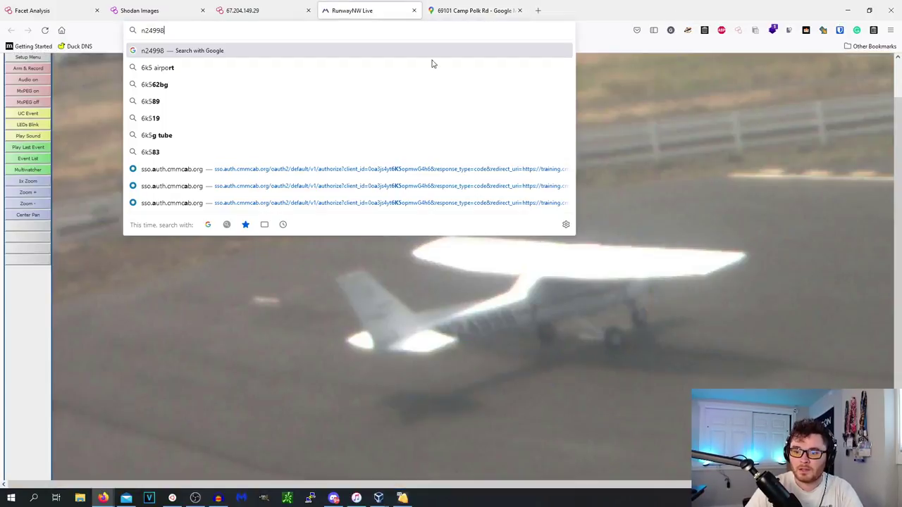
Step: Recenter the runway camera's pan and zoom out two steps to the wide view
{"action": "left_click", "coordinate": [31, 214]}
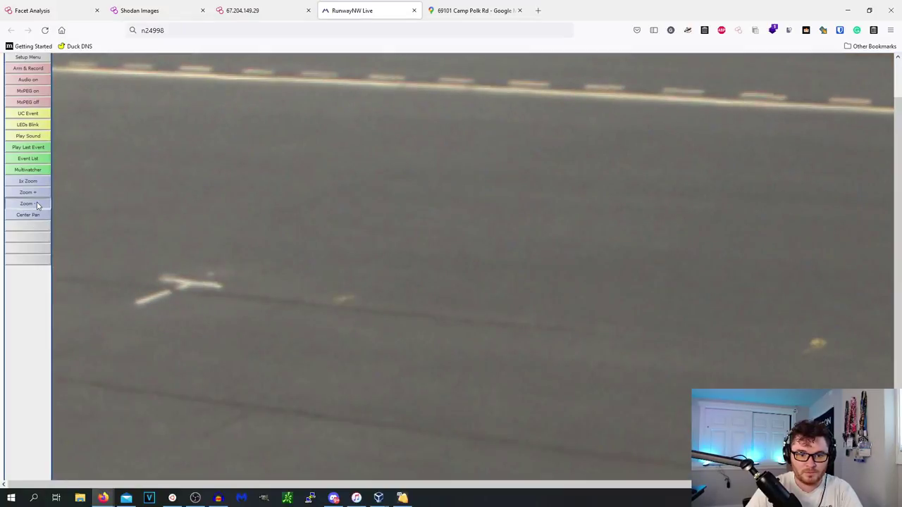
{"action": "left_click", "coordinate": [27, 204]}
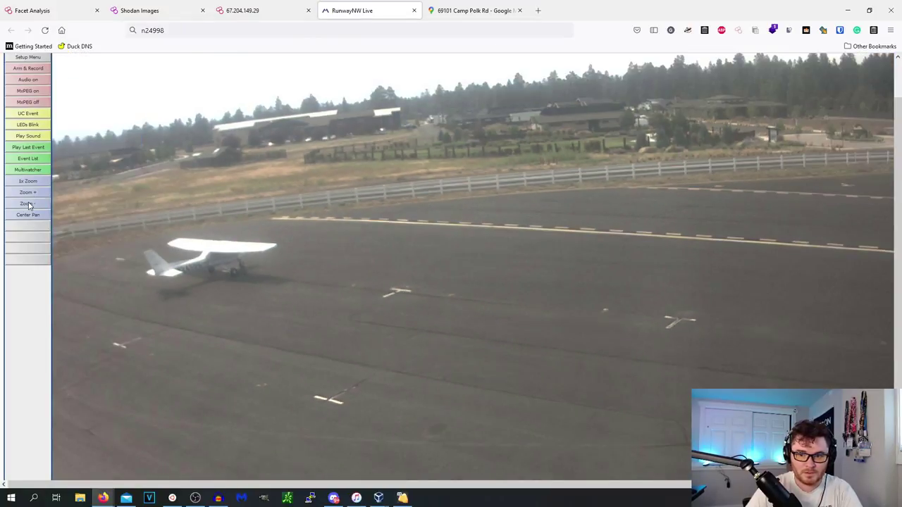
{"action": "left_click", "coordinate": [27, 204]}
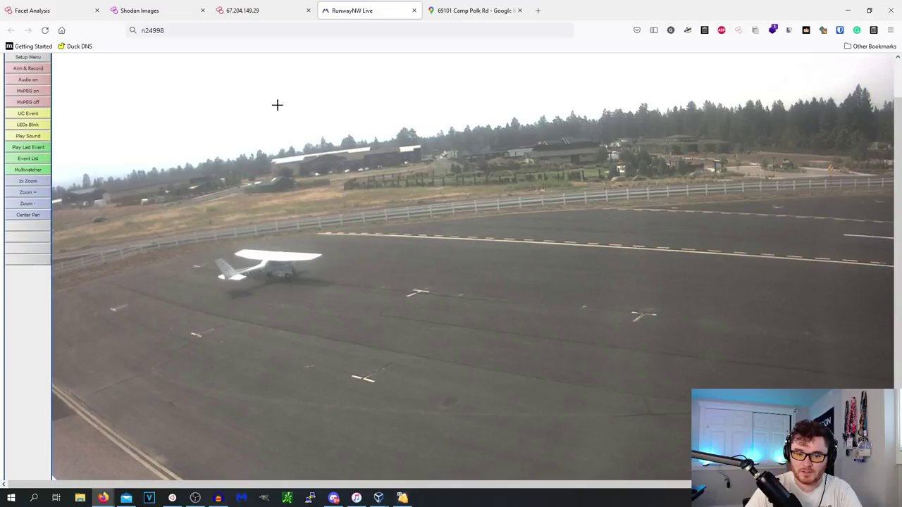
Step: Advance three times along Camp Polk Rd in Street View, turning to face the airport hangars
{"action": "left_click", "coordinate": [471, 11]}
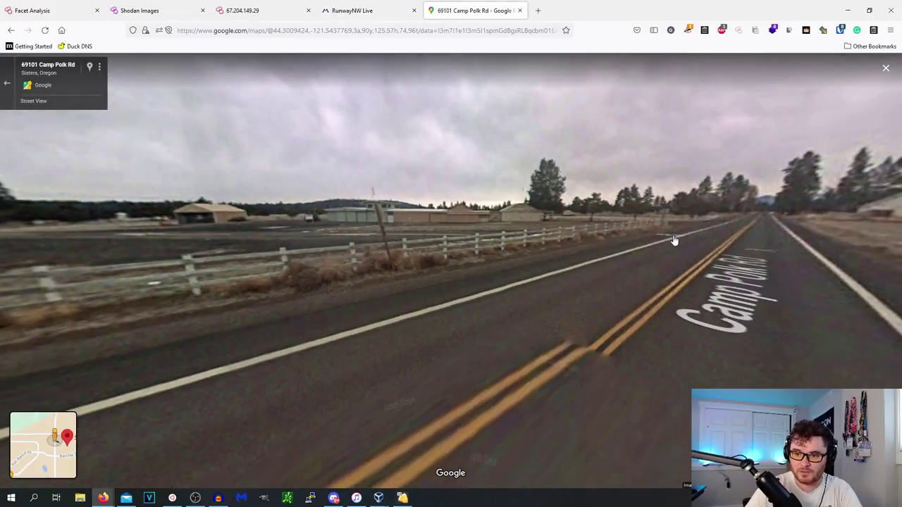
{"action": "left_click", "coordinate": [677, 243]}
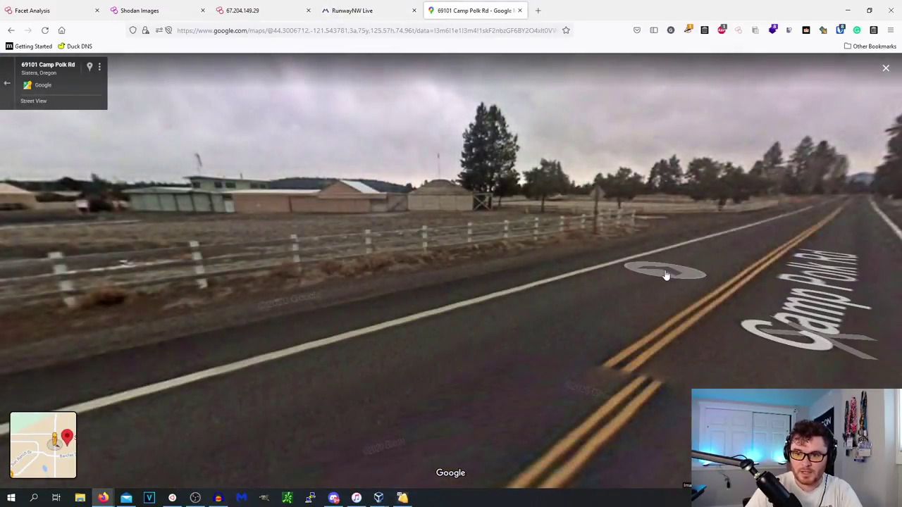
{"action": "left_click", "coordinate": [620, 280]}
{"action": "left_click_drag", "start_coordinate": [623, 281], "coordinate": [242, 287]}
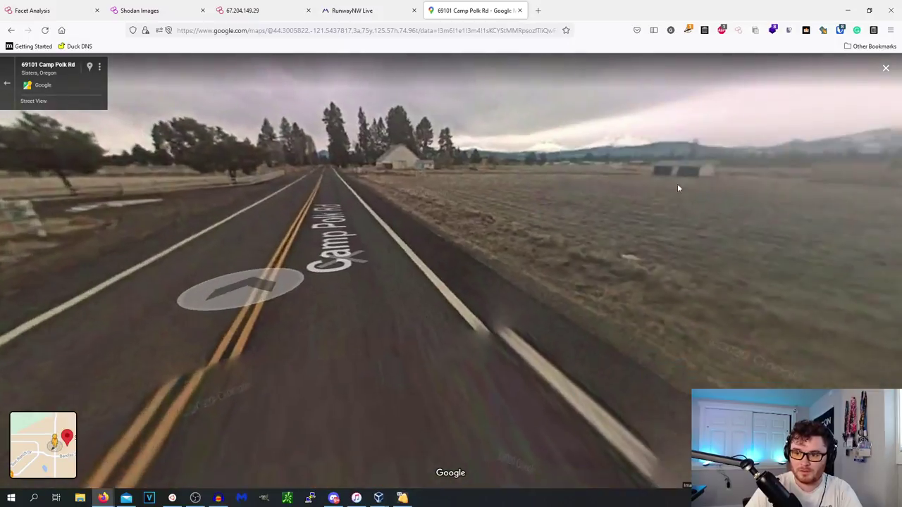
{"action": "left_click", "coordinate": [522, 308]}
{"action": "left_click_drag", "start_coordinate": [479, 210], "coordinate": [585, 212]}
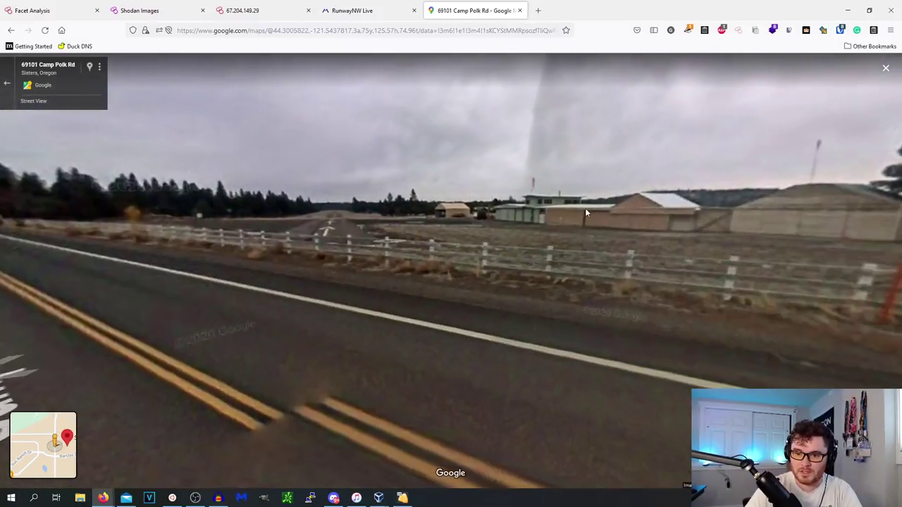
{"action": "mouse_move", "coordinate": [56, 423]}
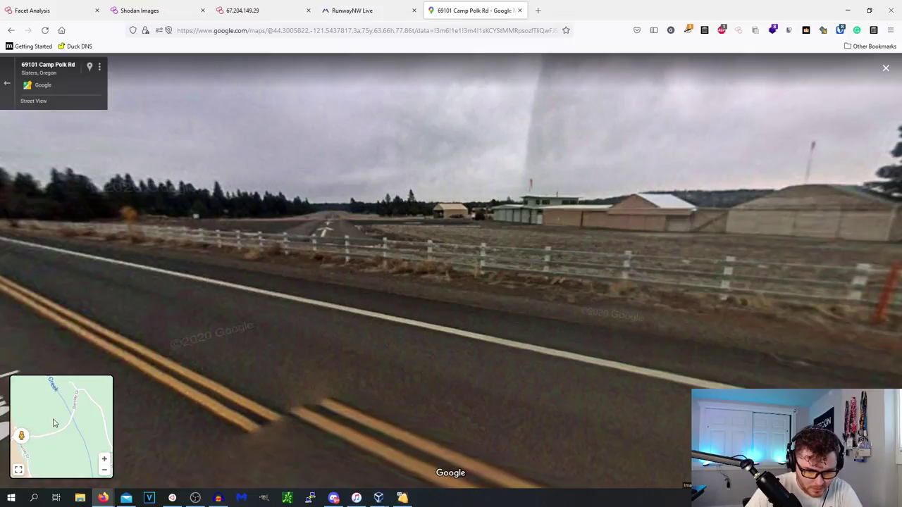
{"action": "scroll", "coordinate": [56, 424], "scroll_direction": "up", "scroll_amount": 2}
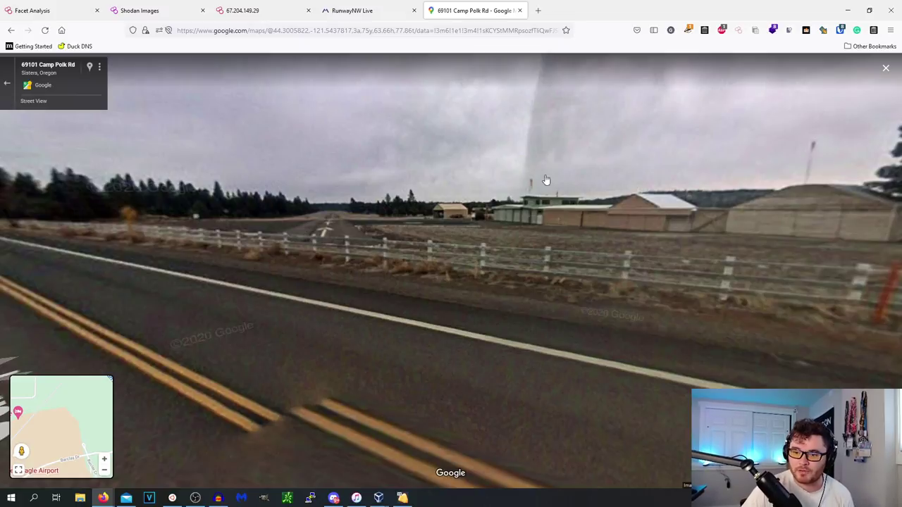
Step: Close the host, RunwayNW Live and Maps tabs, check Facet Analysis, then return to the 49,523 webcam results
{"action": "left_click", "coordinate": [261, 11]}
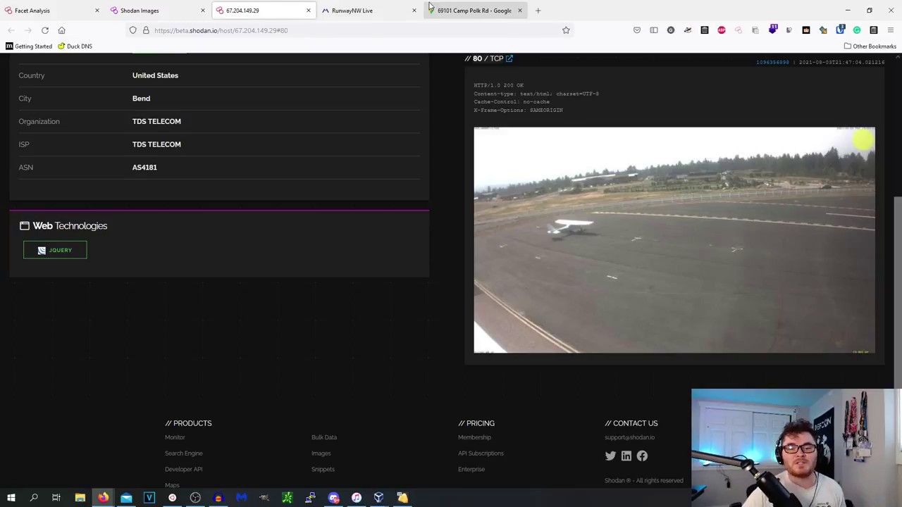
{"action": "left_click", "coordinate": [308, 11]}
{"action": "left_click", "coordinate": [308, 11]}
{"action": "left_click", "coordinate": [308, 10]}
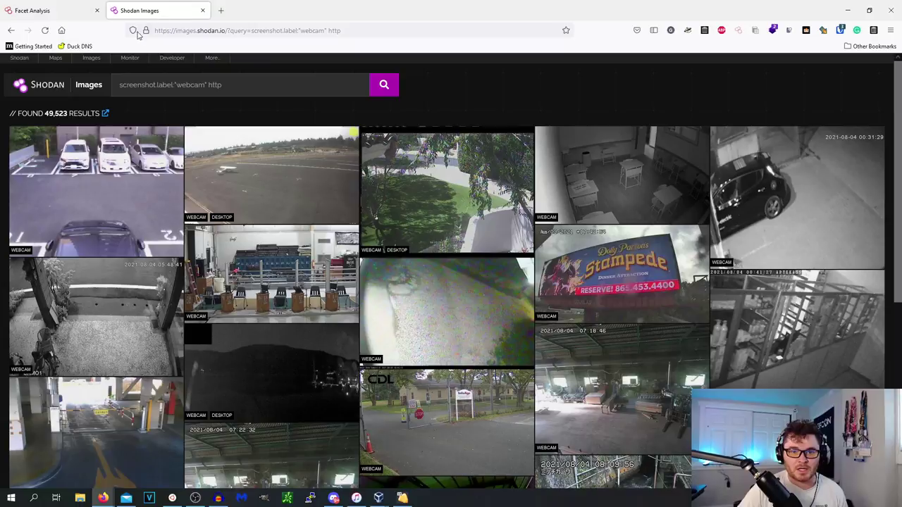
{"action": "left_click", "coordinate": [43, 10]}
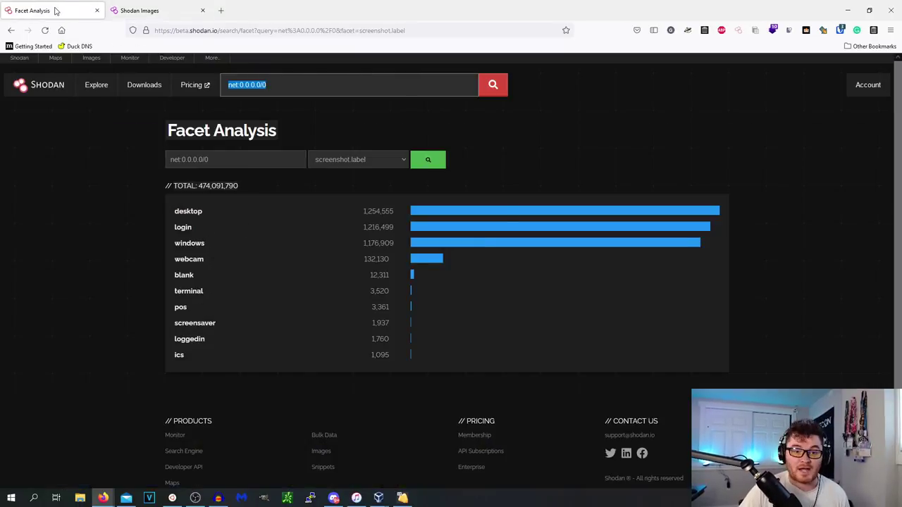
{"action": "key", "text": "ctrl+Tab"}
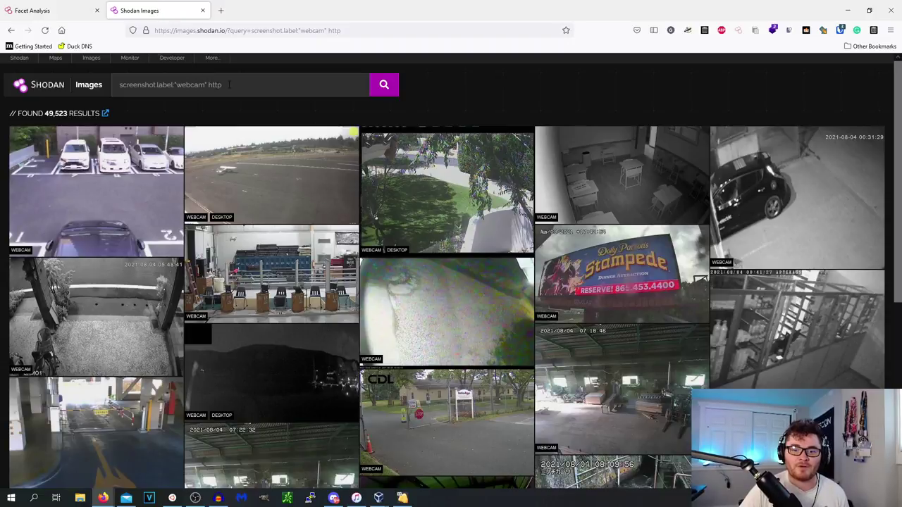
Step: Replace 'webcam http' with 'ics' in the screenshot query and open the Windows CE result's host page
{"action": "double_click", "coordinate": [195, 85]}
{"action": "type", "text": "ics"}
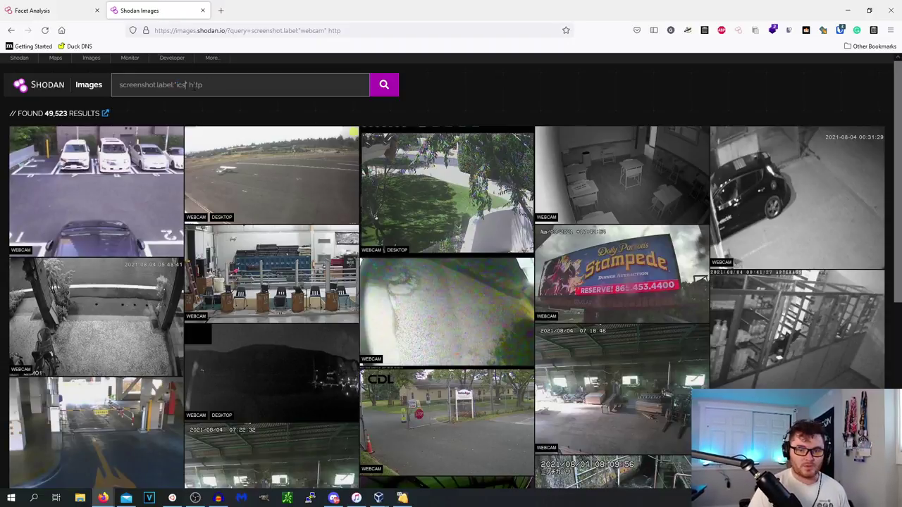
{"action": "key", "text": "BackSpace"}
{"action": "key", "text": "Return"}
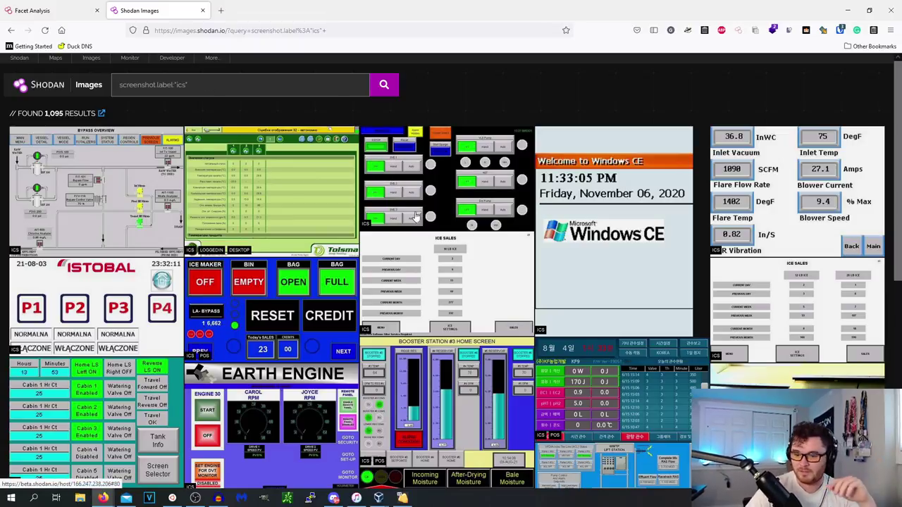
{"action": "scroll", "coordinate": [422, 227], "scroll_direction": "down", "scroll_amount": 1}
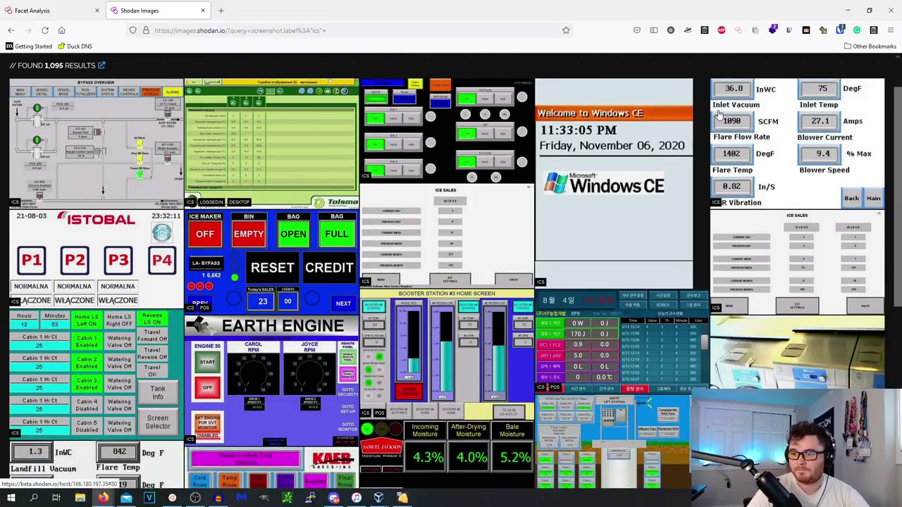
{"action": "left_click", "coordinate": [602, 208]}
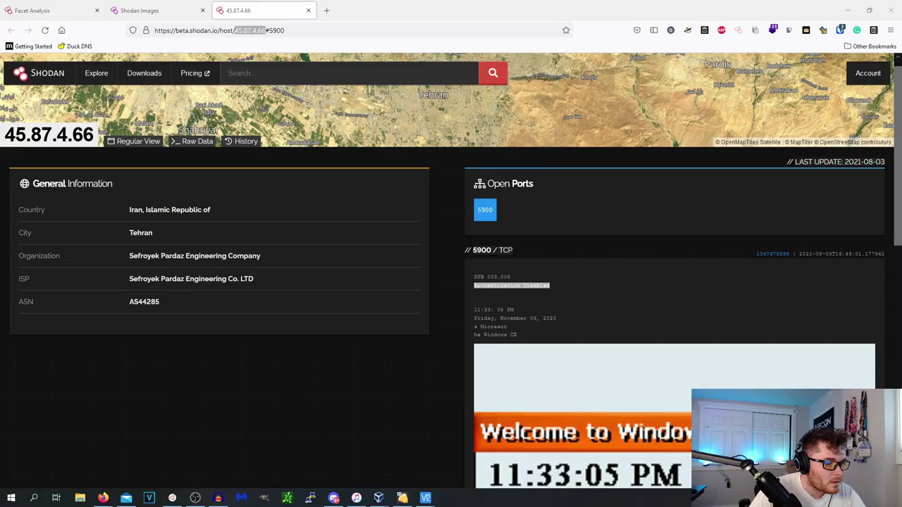
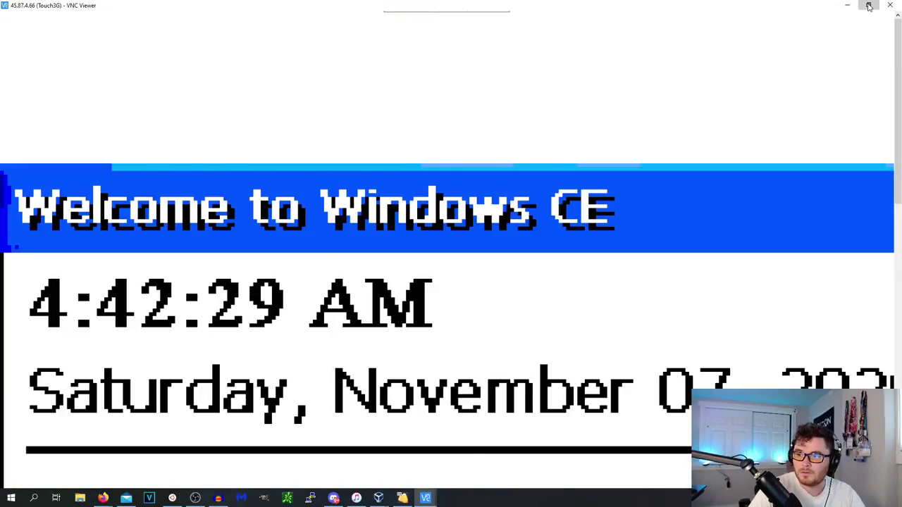
Step: Restore down the full-screen Windows CE VNC session, then load page 2 of the screenshot.label:"ics" results
{"action": "left_click", "coordinate": [868, 5]}
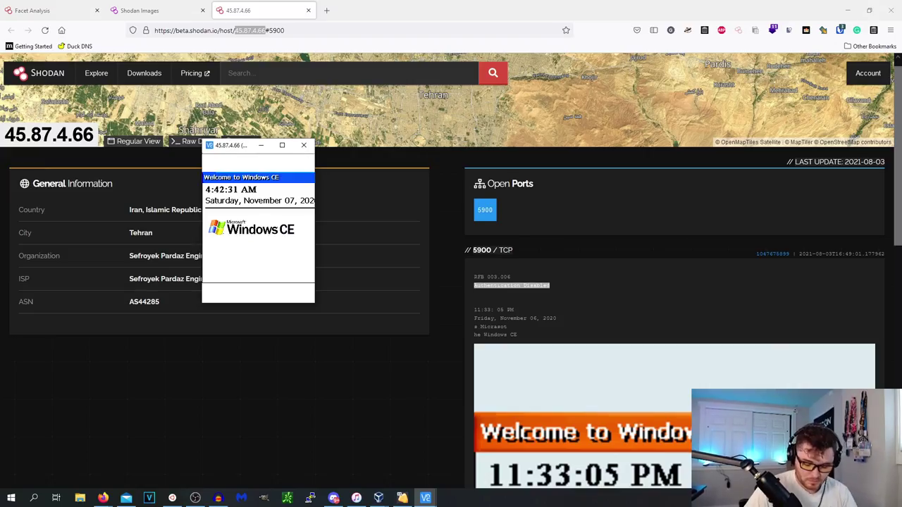
{"action": "left_click", "coordinate": [140, 9]}
{"action": "scroll", "coordinate": [321, 415], "scroll_direction": "down", "scroll_amount": 5}
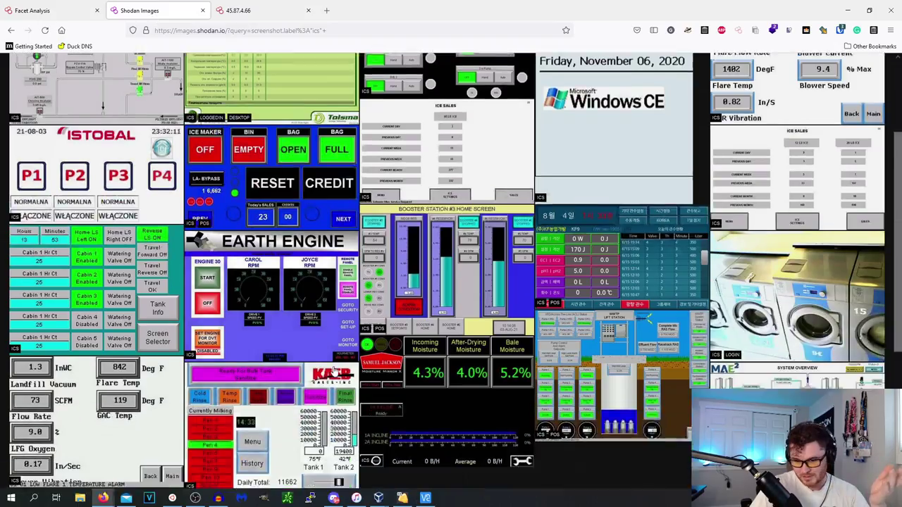
{"action": "scroll", "coordinate": [205, 328], "scroll_direction": "down", "scroll_amount": 2}
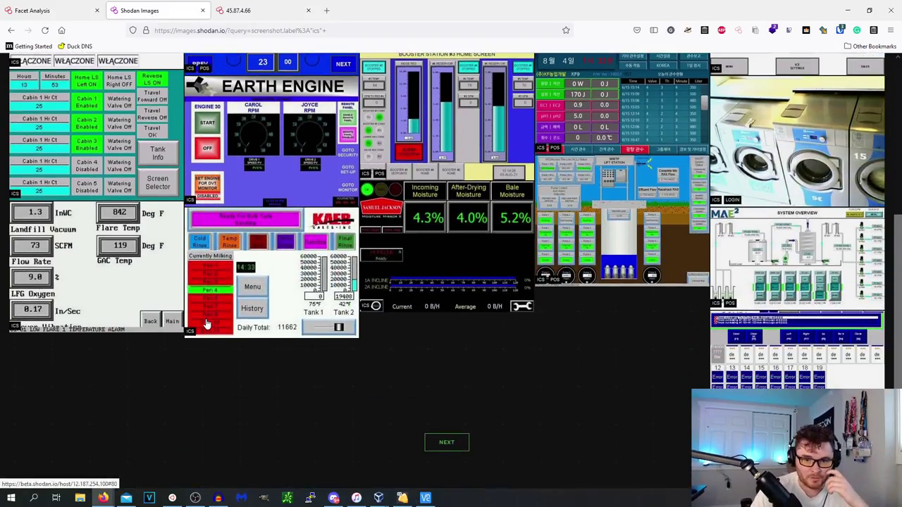
{"action": "left_click", "coordinate": [458, 442]}
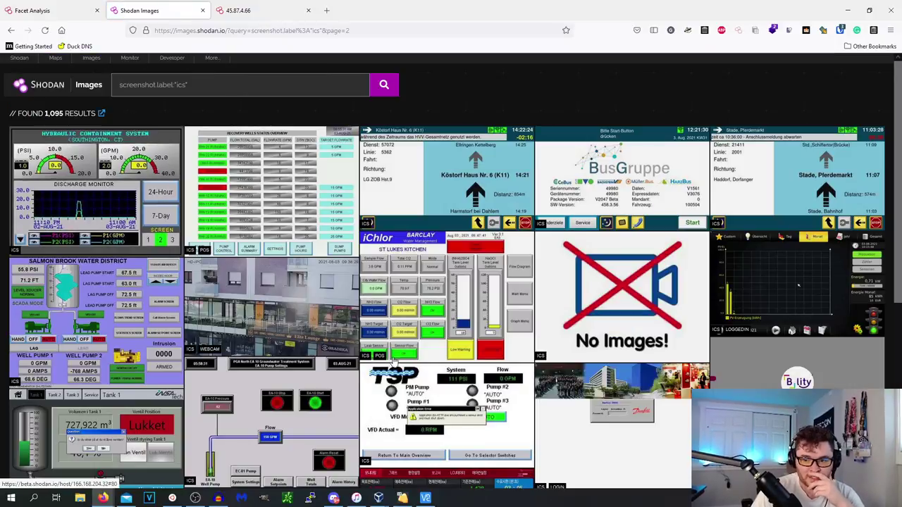
Step: Append 'vnc' to the screenshot.label:"ics" query, narrowing the results to 7 screenshots
{"action": "left_click", "coordinate": [275, 90]}
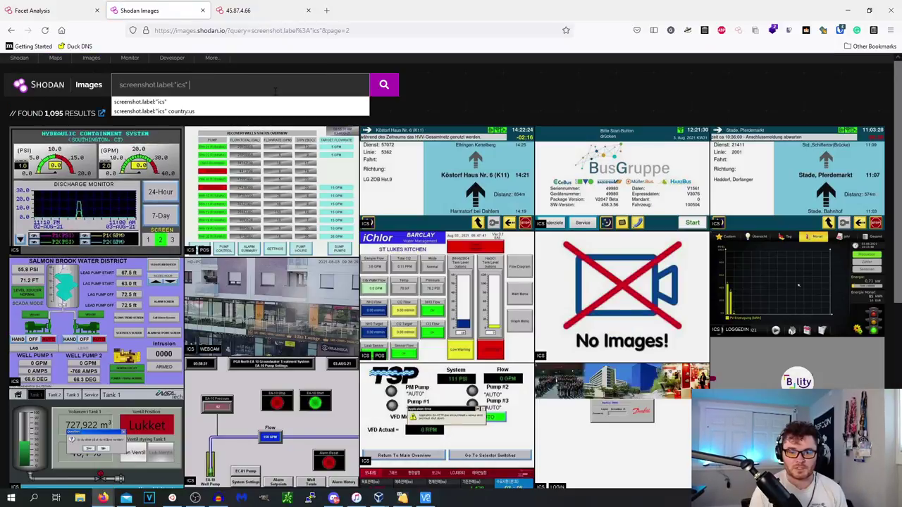
{"action": "type", "text": "vnc"}
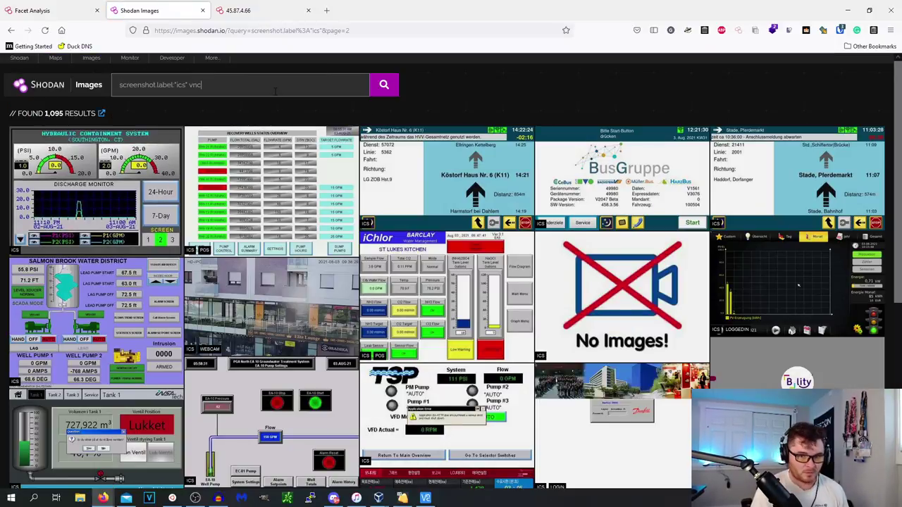
{"action": "key", "text": "Return"}
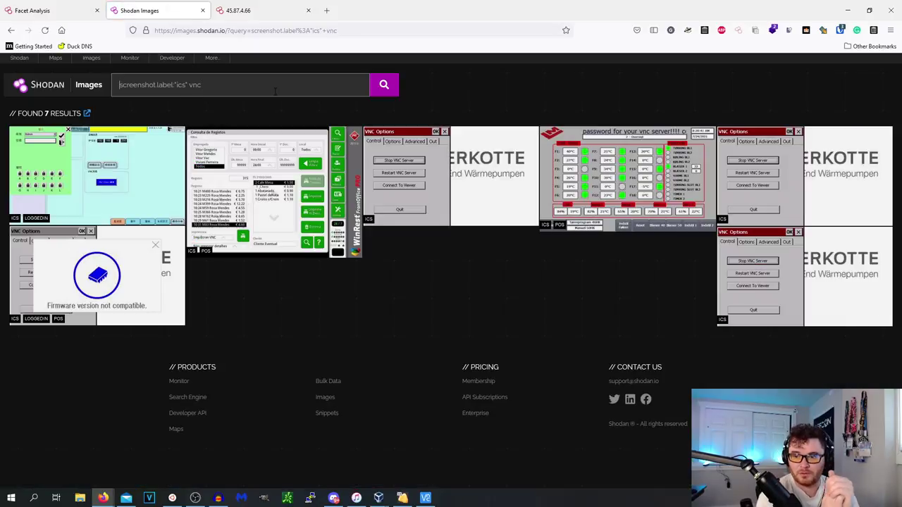
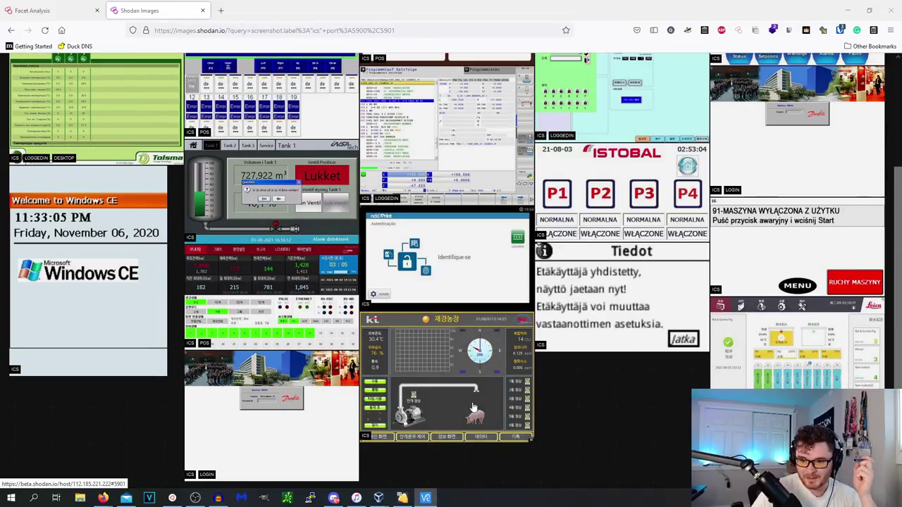
Step: Open the Korean farm screenshot's host page and select its RFB 003.008 banner line
{"action": "left_click", "coordinate": [475, 399]}
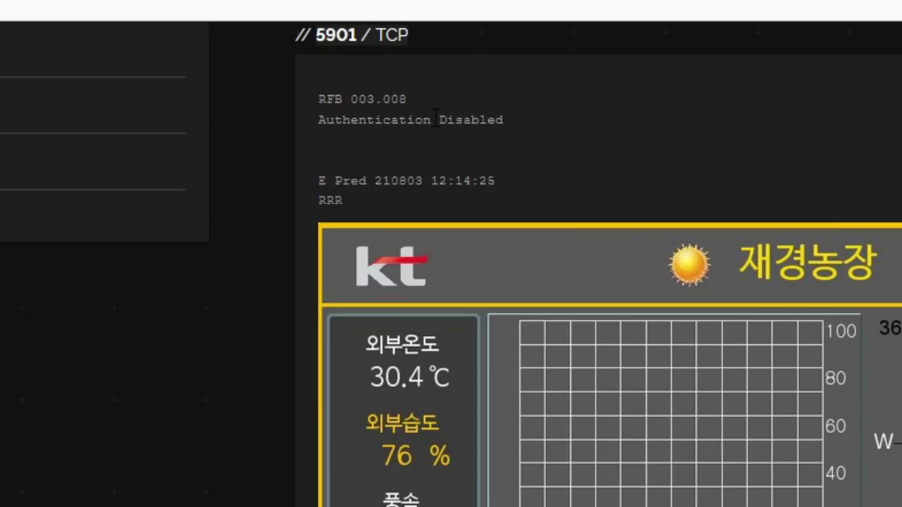
{"action": "triple_click", "coordinate": [385, 120]}
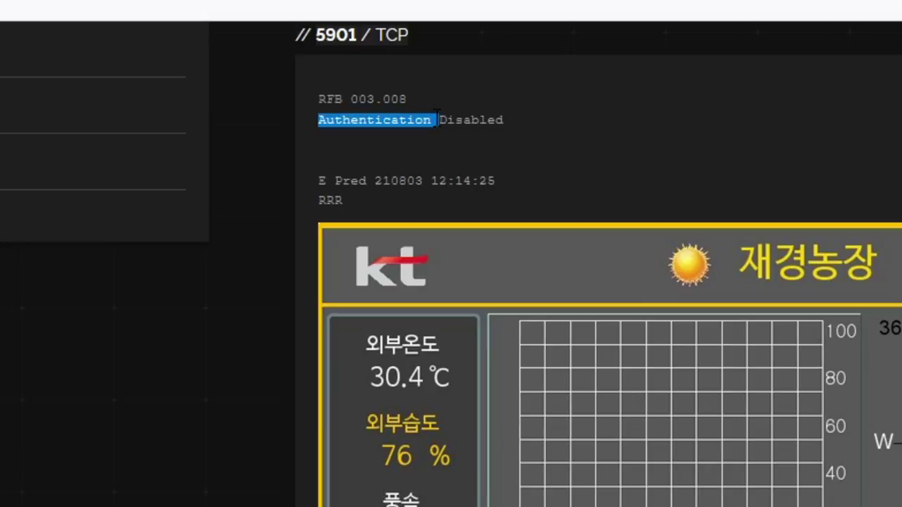
{"action": "triple_click", "coordinate": [378, 99]}
{"action": "key", "text": "ctrl+c"}
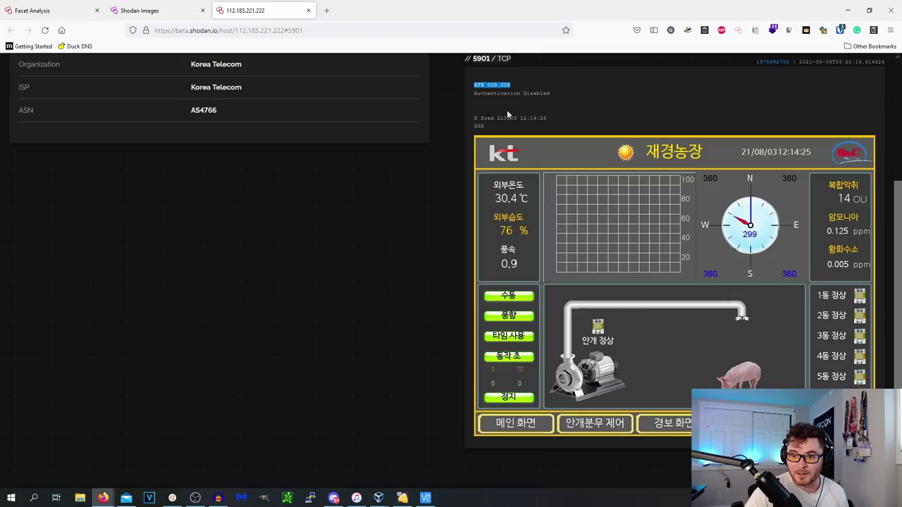
{"action": "scroll", "coordinate": [507, 110], "scroll_direction": "up", "scroll_amount": 3}
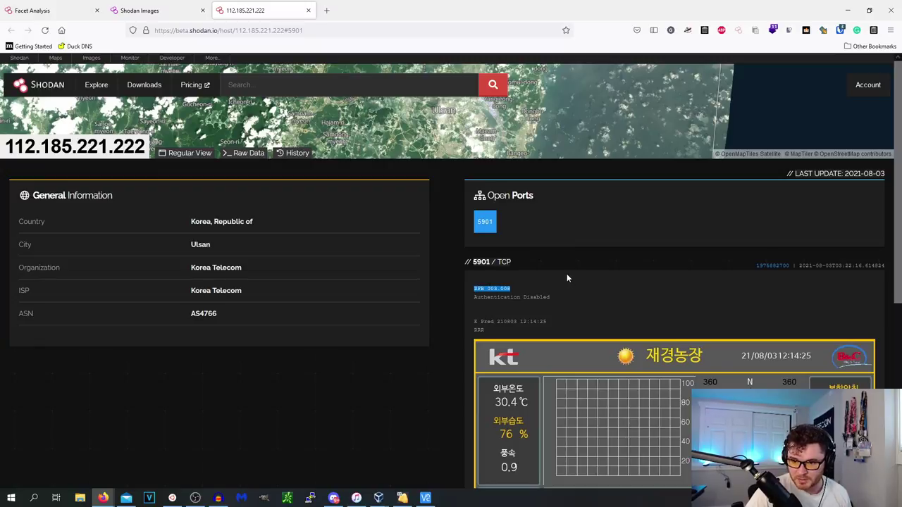
Step: Search Shodan for "authentication disabled" "RFB 003.008", listing 6,762 hosts
{"action": "left_click", "coordinate": [265, 88]}
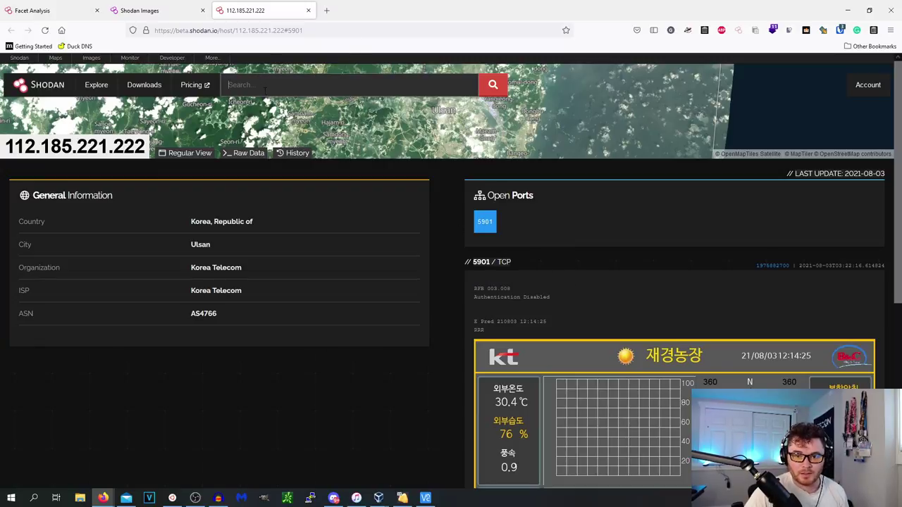
{"action": "key", "text": "ctrl+v"}
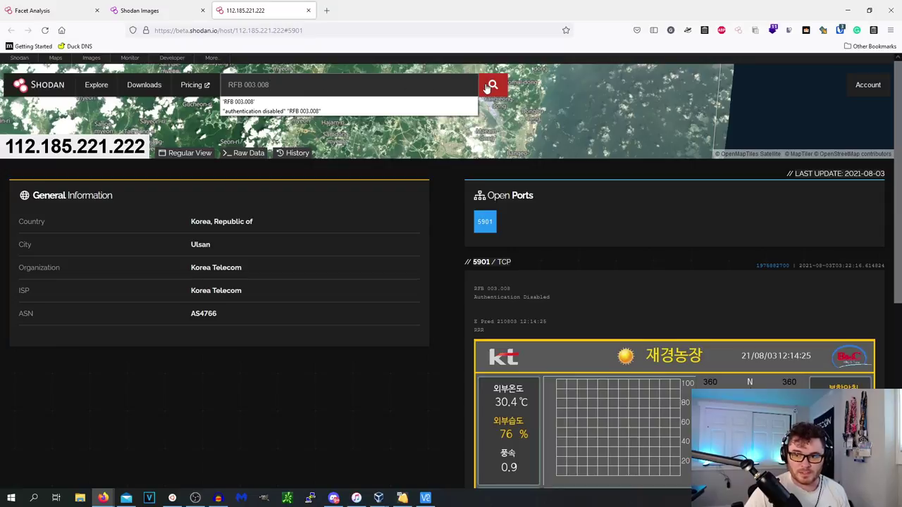
{"action": "left_click", "coordinate": [275, 111]}
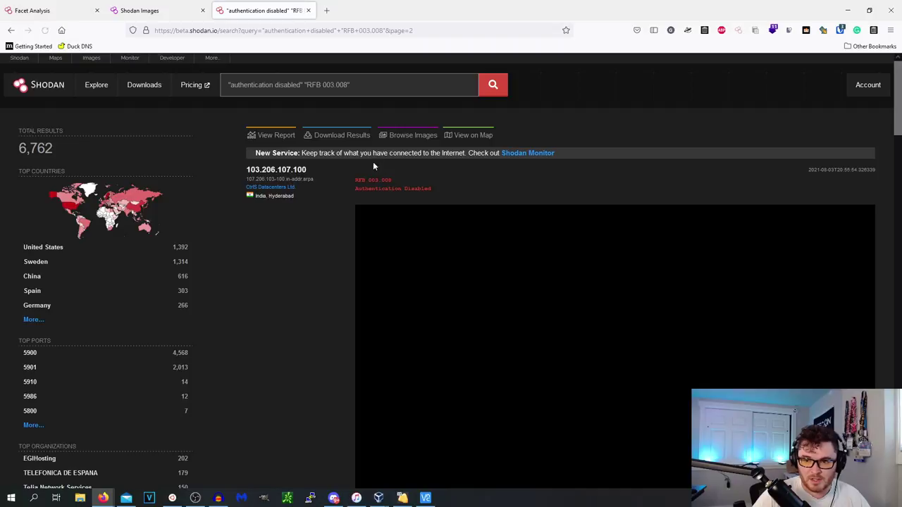
Step: Show the results as a screenshot grid and open the STOLL desktop's host page in a new tab
{"action": "left_click", "coordinate": [415, 134]}
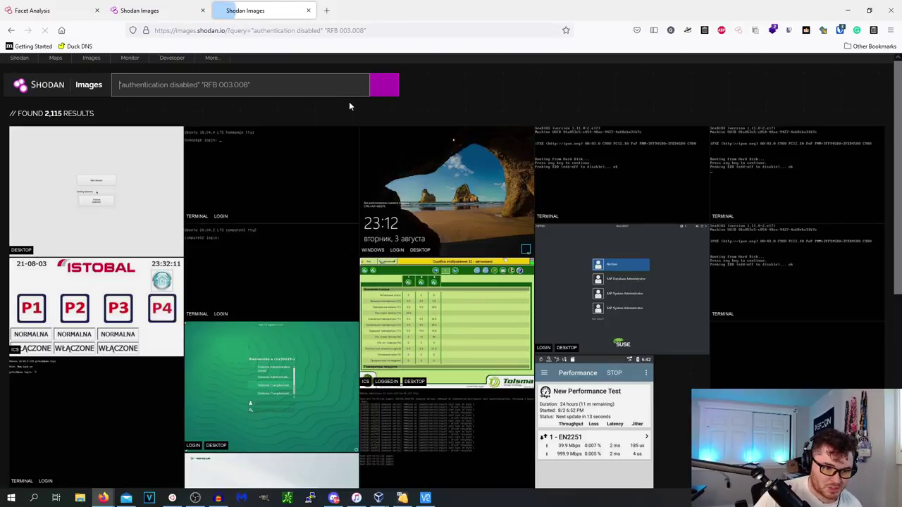
{"action": "scroll", "coordinate": [437, 209], "scroll_direction": "down", "scroll_amount": 5}
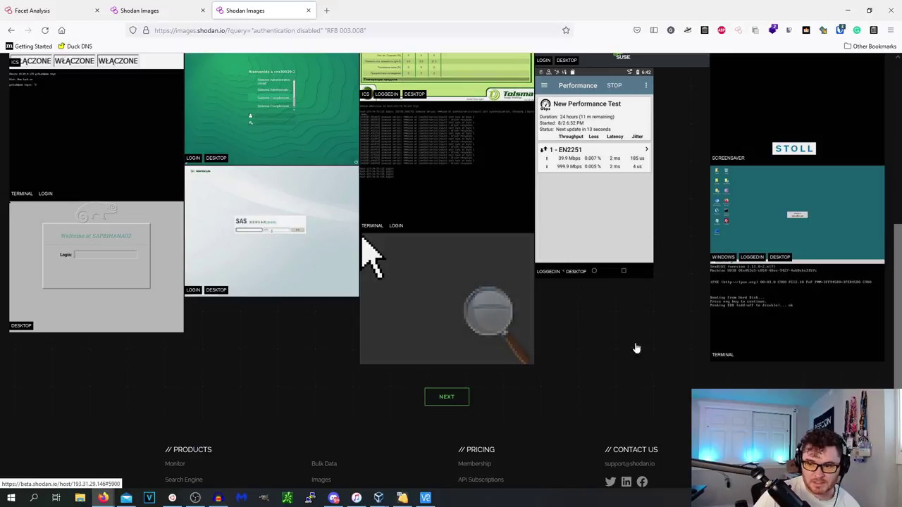
{"action": "right_click", "coordinate": [826, 228]}
{"action": "left_click", "coordinate": [804, 188]}
Step: Review the STOLL host page, then close it to return to the image results
{"action": "left_click", "coordinate": [344, 15]}
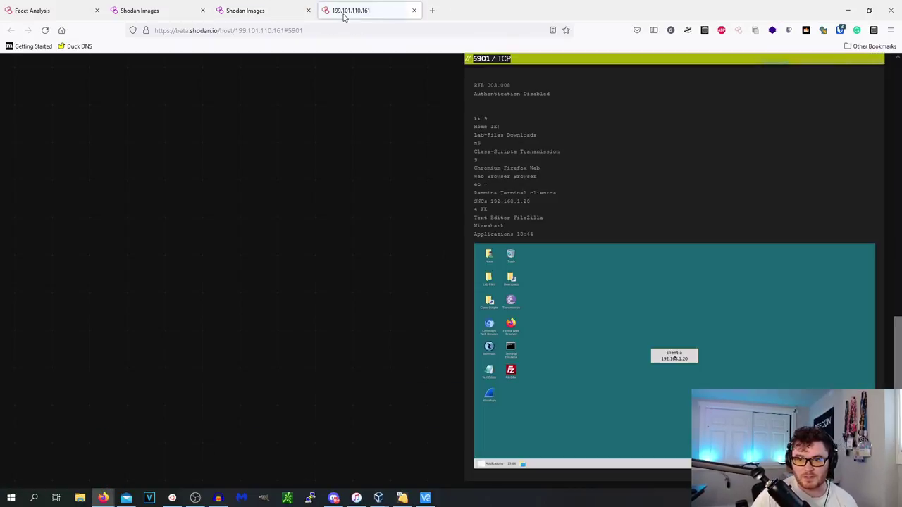
{"action": "scroll", "coordinate": [585, 313], "scroll_direction": "up", "scroll_amount": 3}
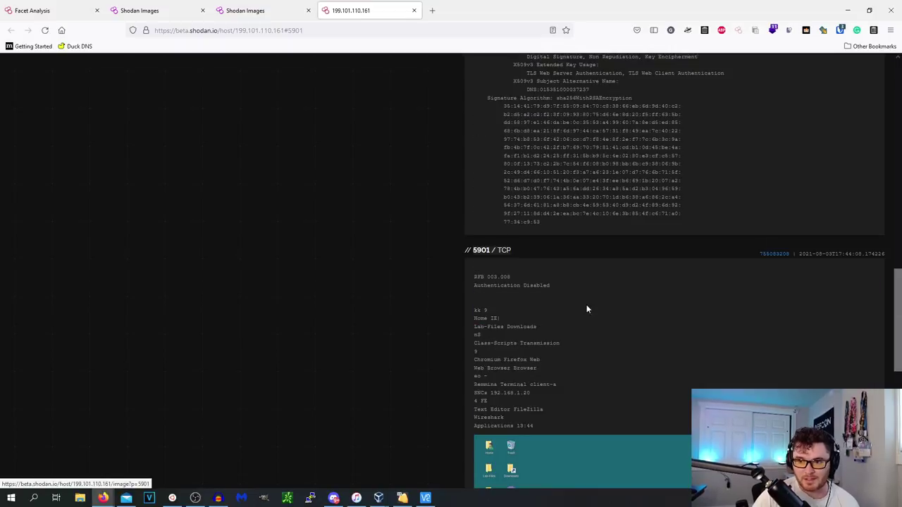
{"action": "key", "text": "ctrl+w"}
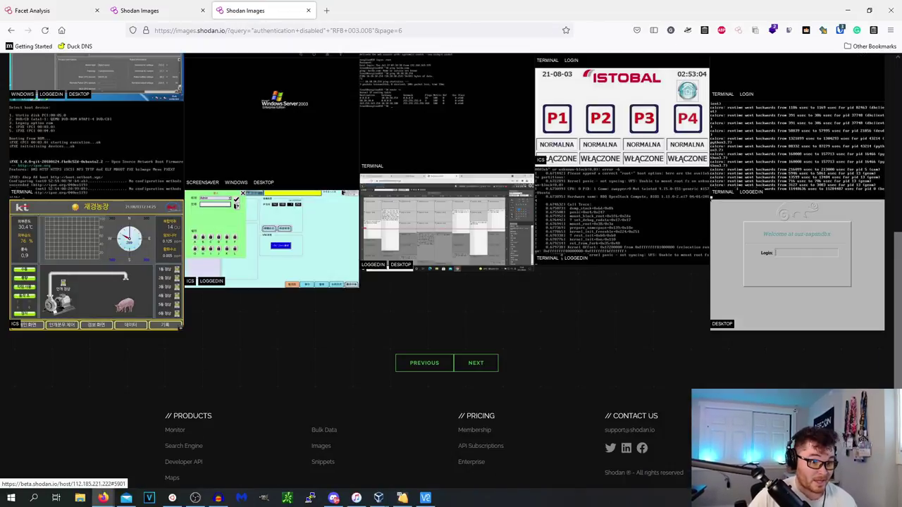
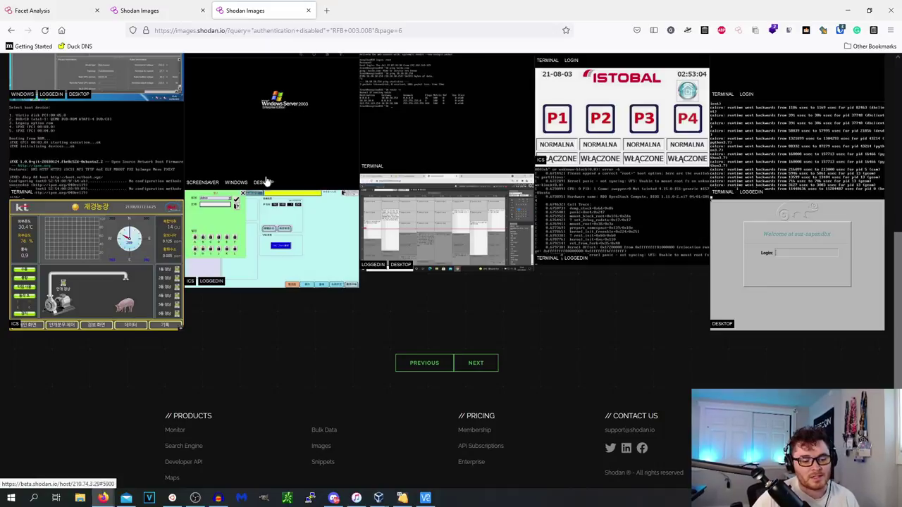
Step: Leave the Shodan Images results and return to the shodan.io home page
{"action": "scroll", "coordinate": [254, 185], "scroll_direction": "up", "scroll_amount": 4}
{"action": "triple_click", "coordinate": [172, 86]}
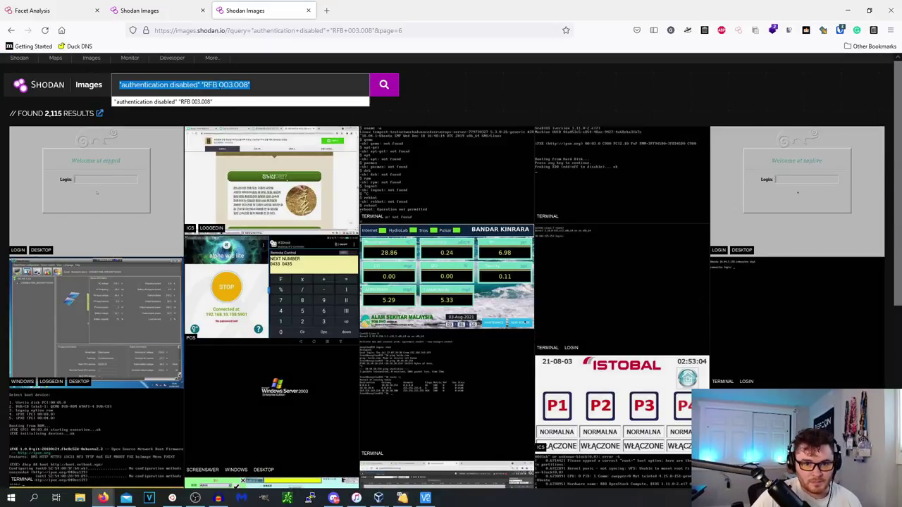
{"action": "left_click", "coordinate": [19, 58]}
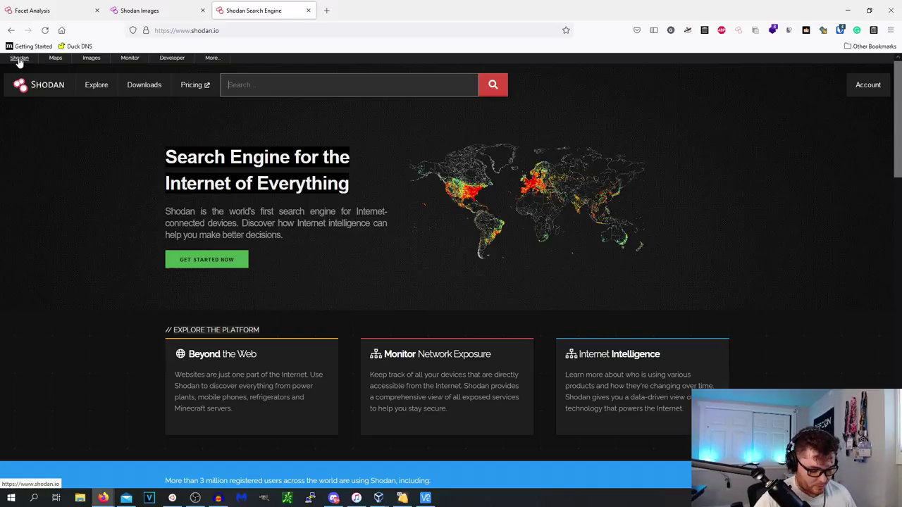
Step: Search Shodan for port:445 to list about 1,433,425 SMB hosts
{"action": "type", "text": "port:445"}
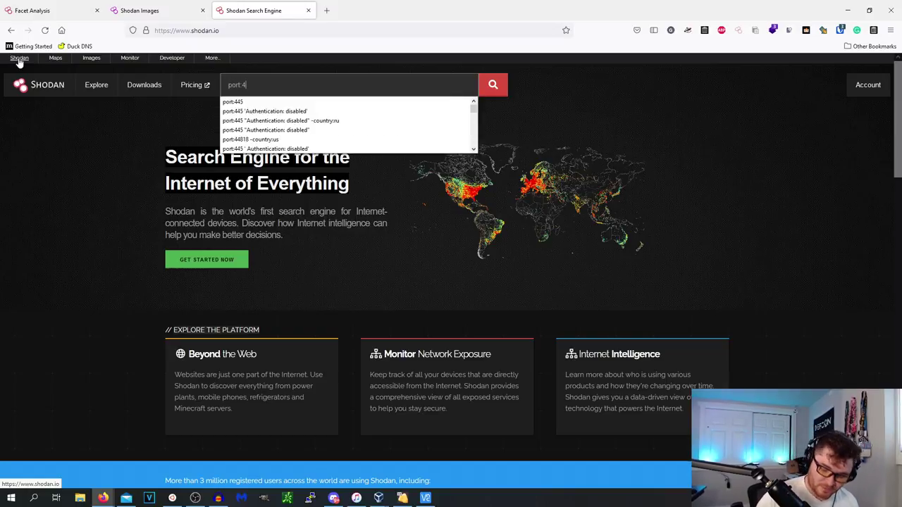
{"action": "key", "text": "Return"}
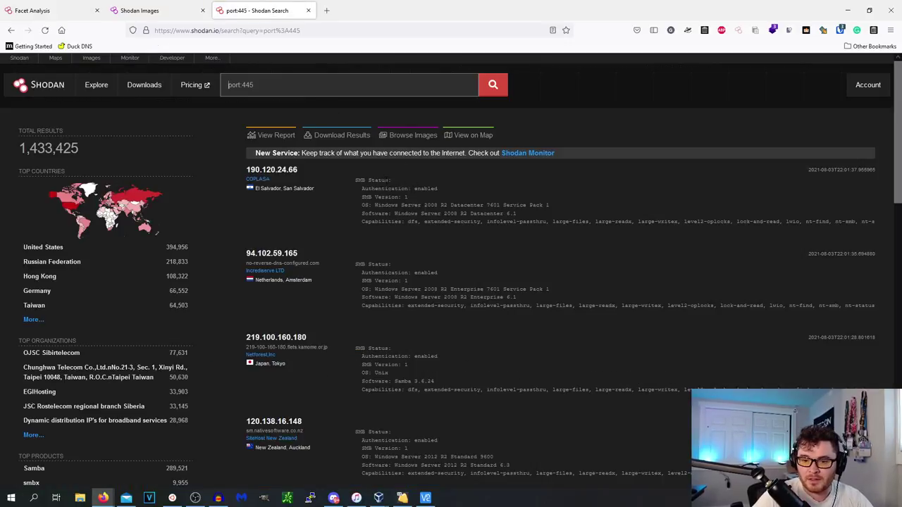
{"action": "triple_click", "coordinate": [387, 188]}
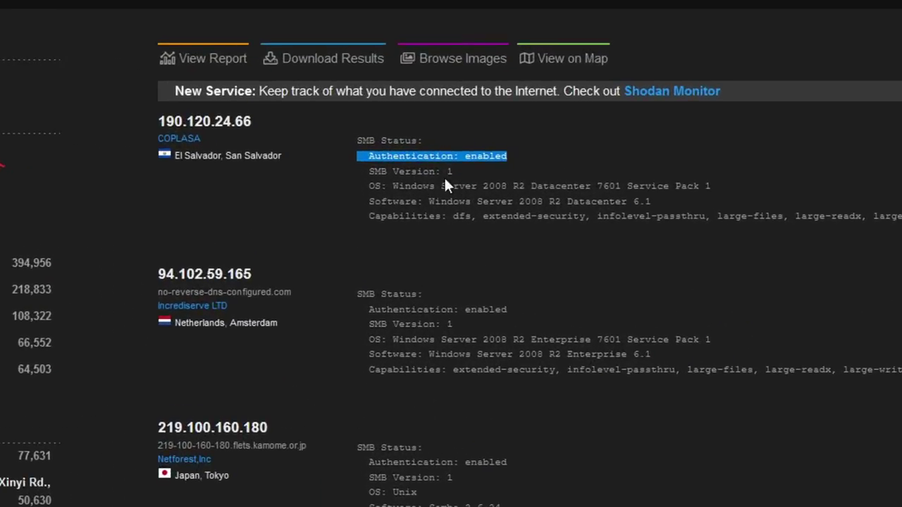
{"action": "triple_click", "coordinate": [423, 172]}
{"action": "left_click", "coordinate": [471, 193]}
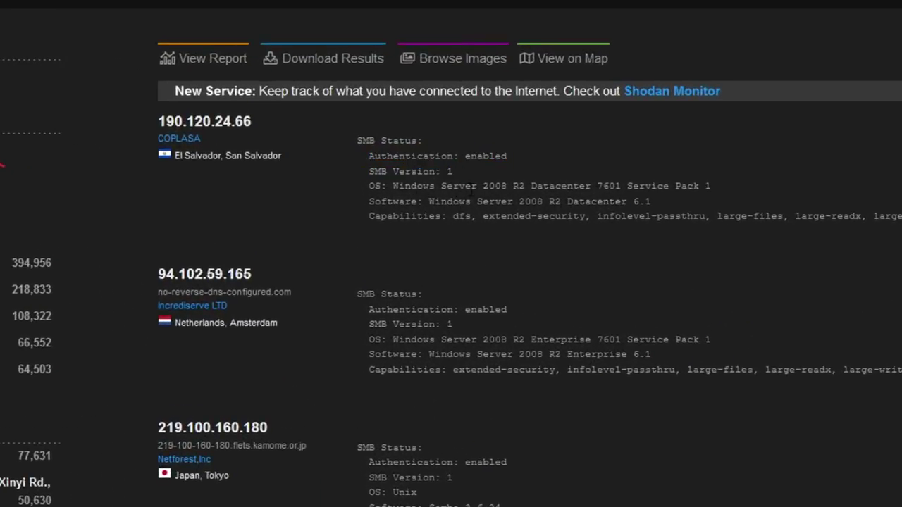
{"action": "triple_click", "coordinate": [471, 188]}
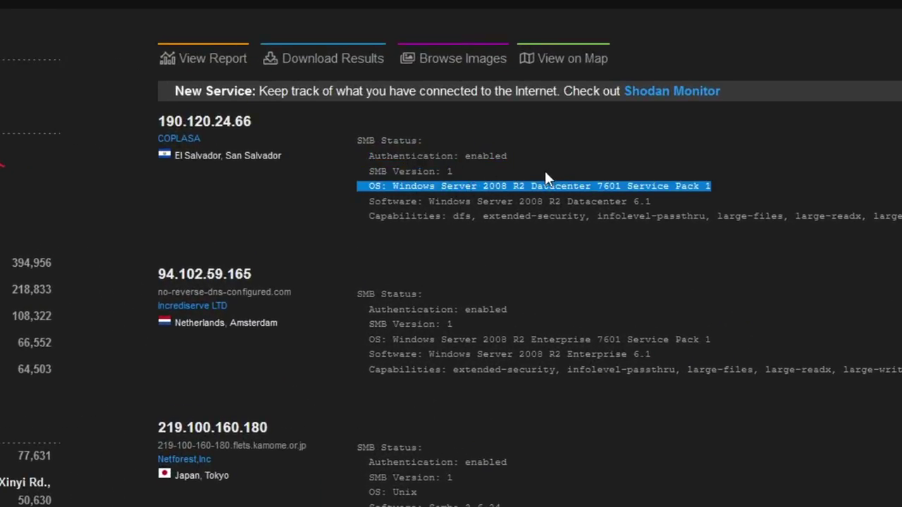
{"action": "scroll", "coordinate": [536, 197], "scroll_direction": "down", "scroll_amount": 3}
Step: Find host 86.171.242.53 and highlight its 'Authentication: disabled' line above the exposed shares
{"action": "scroll", "coordinate": [532, 202], "scroll_direction": "down", "scroll_amount": 5}
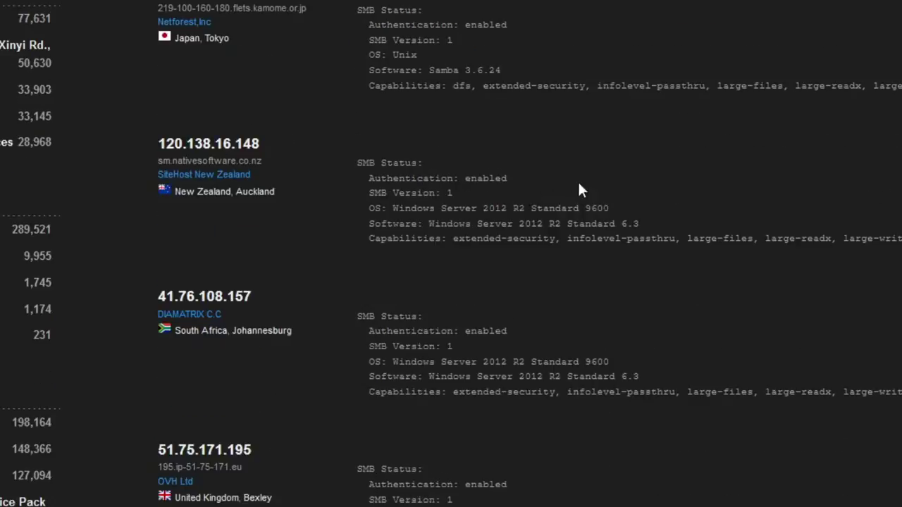
{"action": "scroll", "coordinate": [447, 311], "scroll_direction": "down", "scroll_amount": 2}
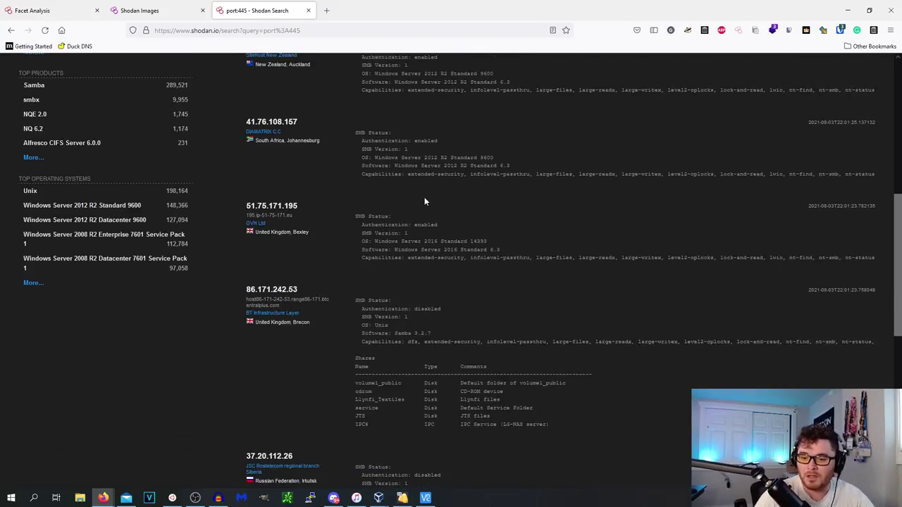
{"action": "scroll", "coordinate": [425, 211], "scroll_direction": "up", "scroll_amount": 2}
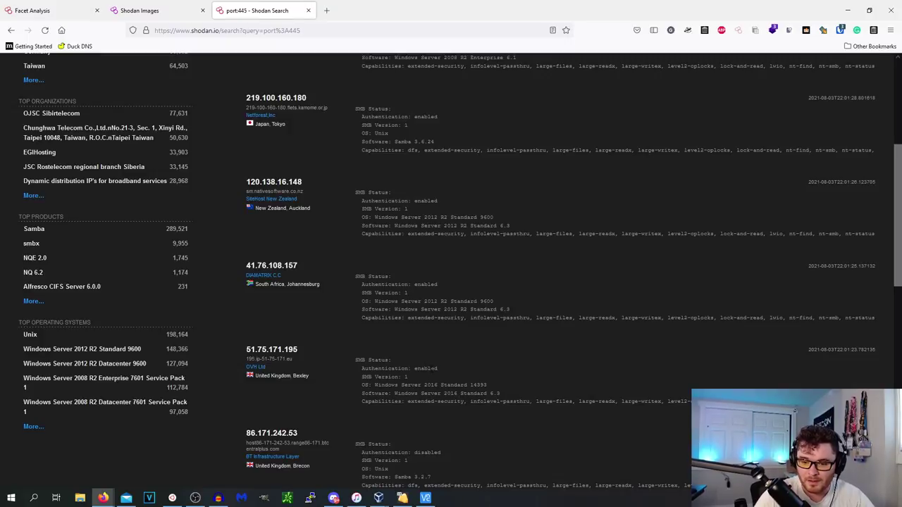
{"action": "triple_click", "coordinate": [440, 365]}
{"action": "scroll", "coordinate": [446, 362], "scroll_direction": "down", "scroll_amount": 2}
{"action": "double_click", "coordinate": [437, 358]}
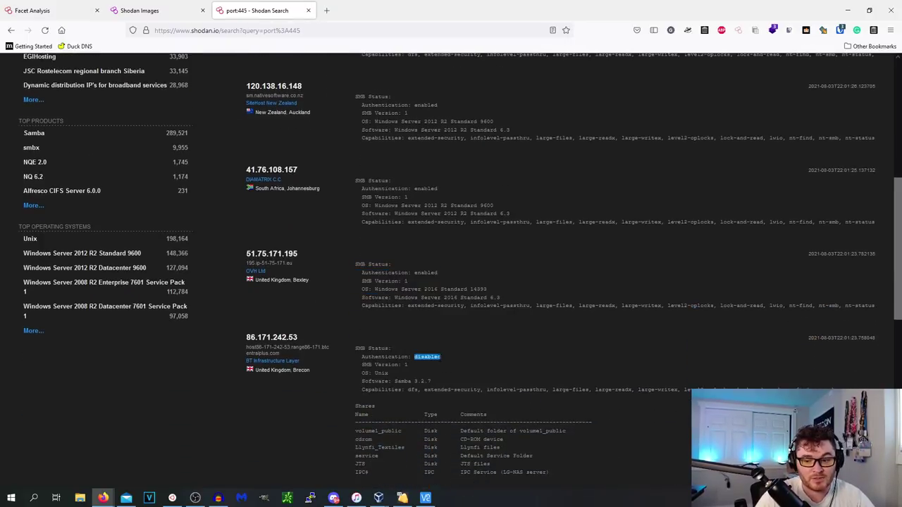
{"action": "triple_click", "coordinate": [427, 356]}
{"action": "scroll", "coordinate": [380, 317], "scroll_direction": "down", "scroll_amount": 3}
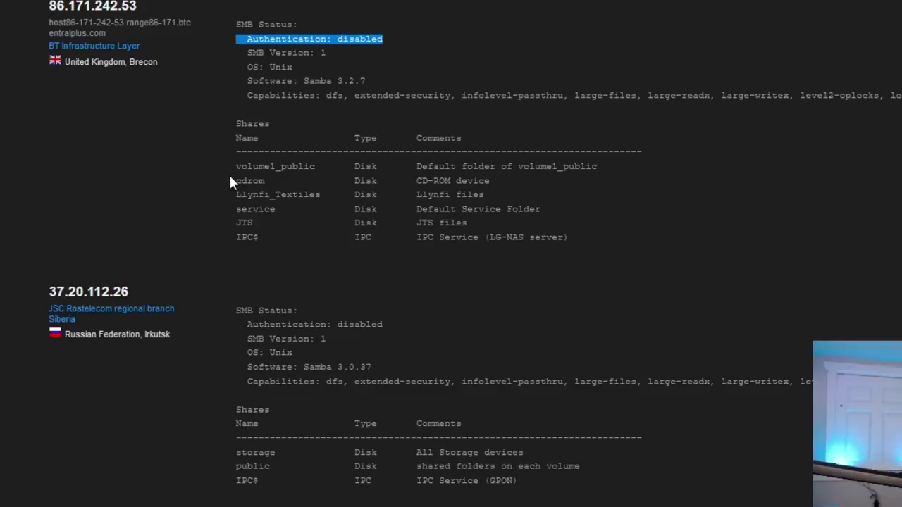
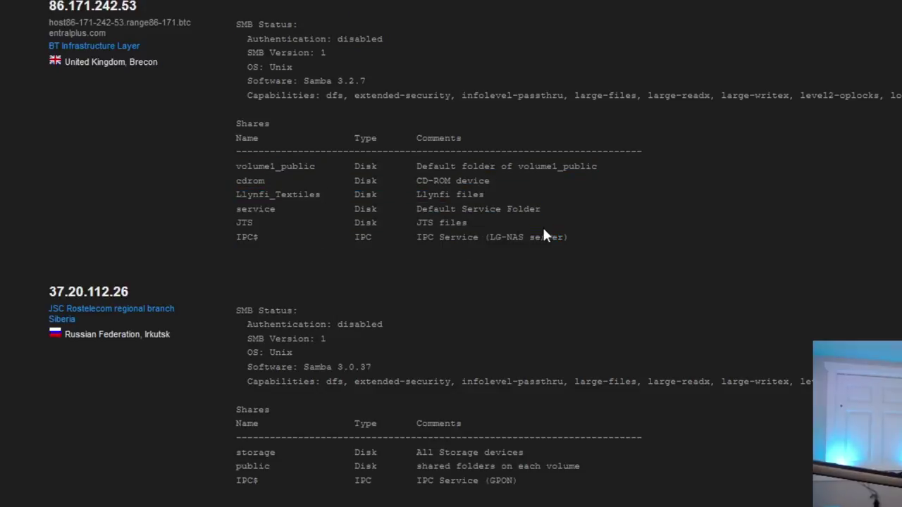
Step: Copy 'Authentication: disabled' from an SMB result and paste it quoted after port:445 in the search box
{"action": "triple_click", "coordinate": [451, 222]}
{"action": "triple_click", "coordinate": [423, 236]}
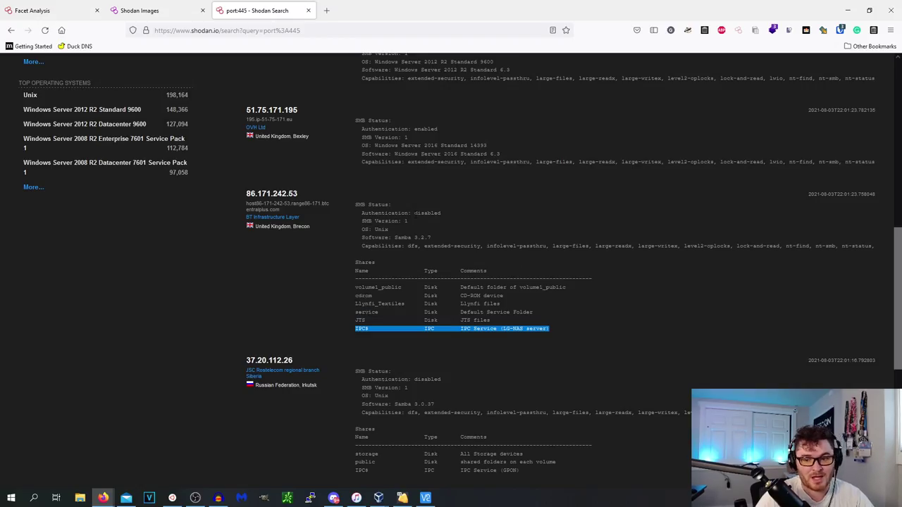
{"action": "triple_click", "coordinate": [415, 213]}
{"action": "key", "text": "ctrl+c"}
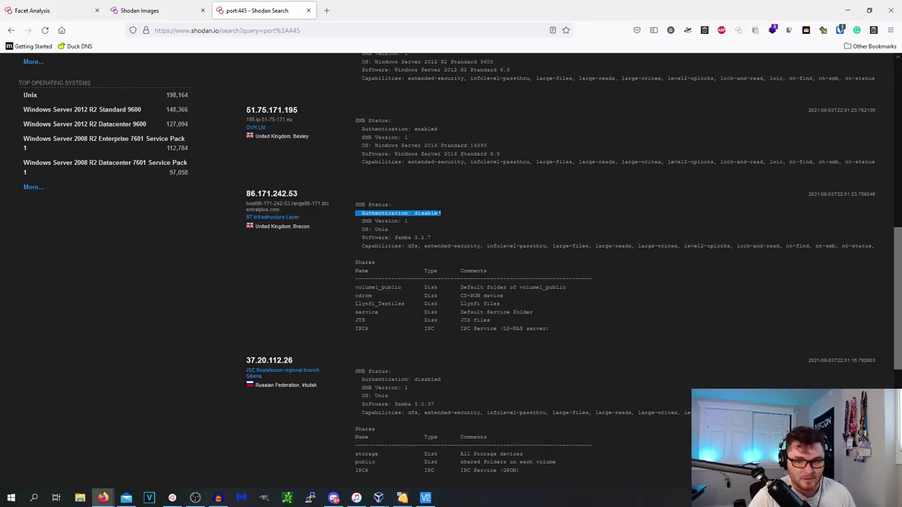
{"action": "scroll", "coordinate": [445, 199], "scroll_direction": "up", "scroll_amount": 10}
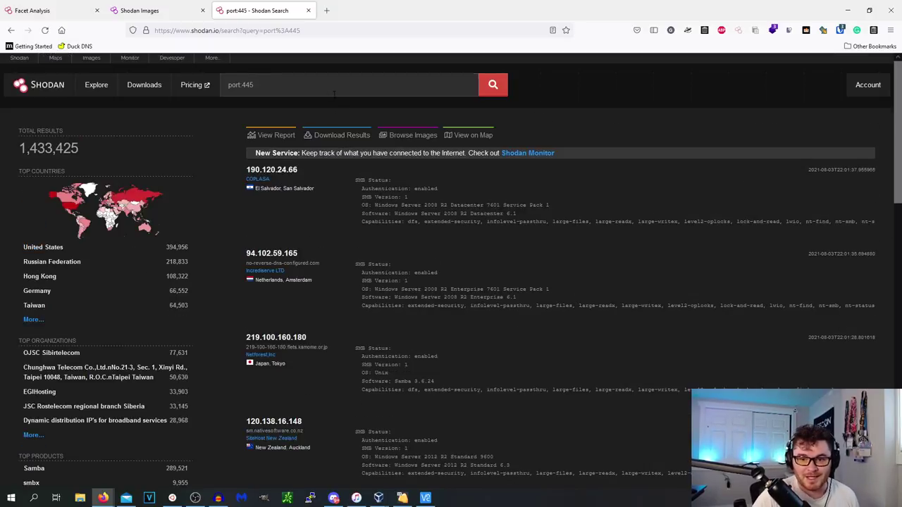
{"action": "left_click", "coordinate": [334, 94]}
{"action": "type", "text": "'"}
{"action": "key", "text": "ctrl+v"}
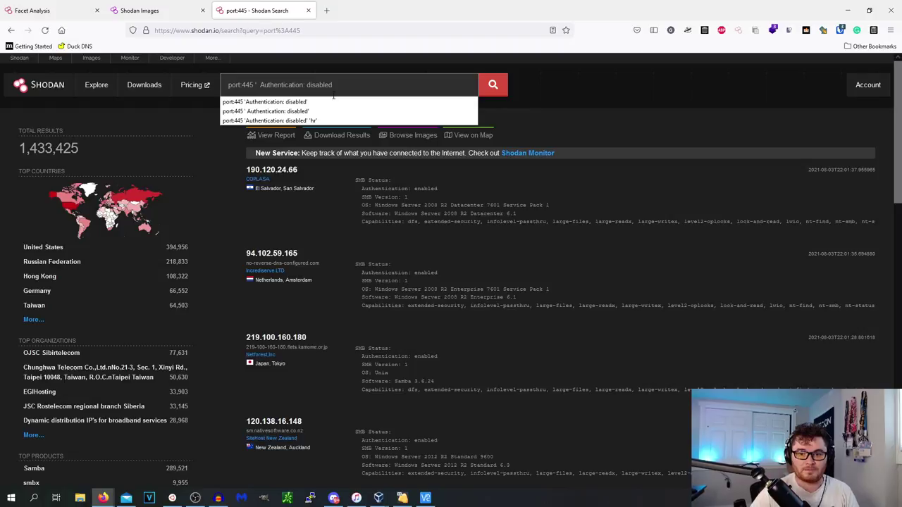
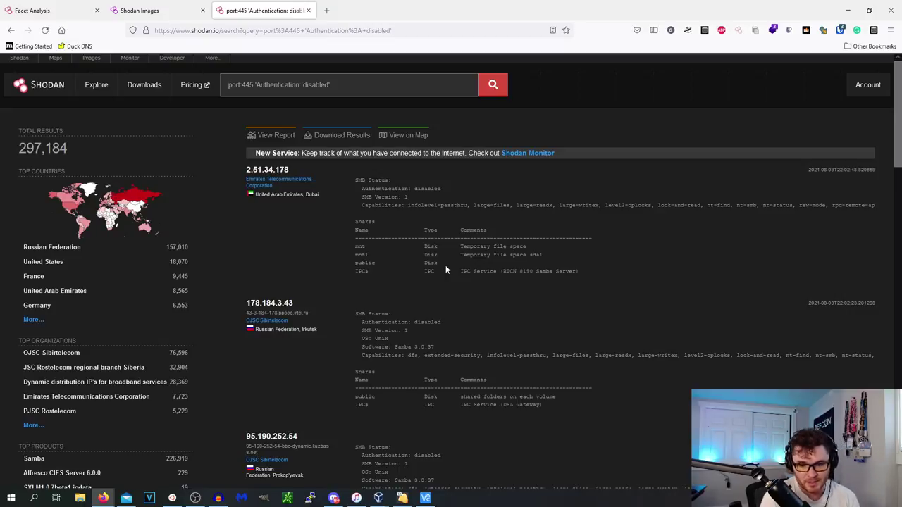
Step: Add 'sysvol' to the unauthenticated port 445 query and review the 197 resulting SMB hosts
{"action": "scroll", "coordinate": [391, 314], "scroll_direction": "down", "scroll_amount": 3}
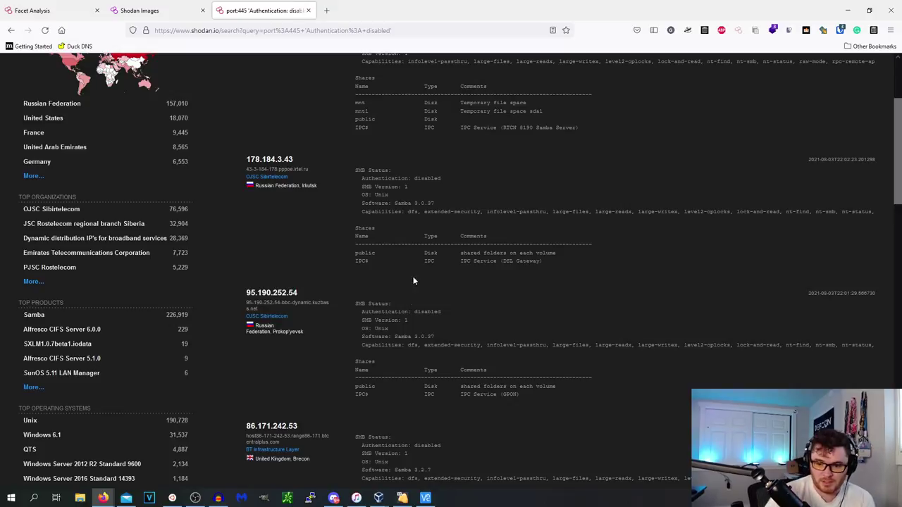
{"action": "scroll", "coordinate": [413, 276], "scroll_direction": "down", "scroll_amount": 4}
{"action": "scroll", "coordinate": [403, 222], "scroll_direction": "up", "scroll_amount": 7}
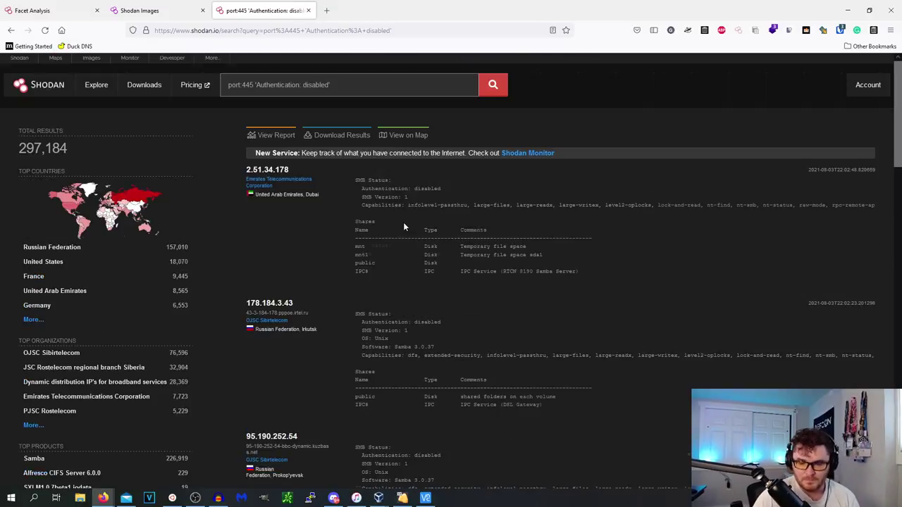
{"action": "left_click", "coordinate": [364, 88]}
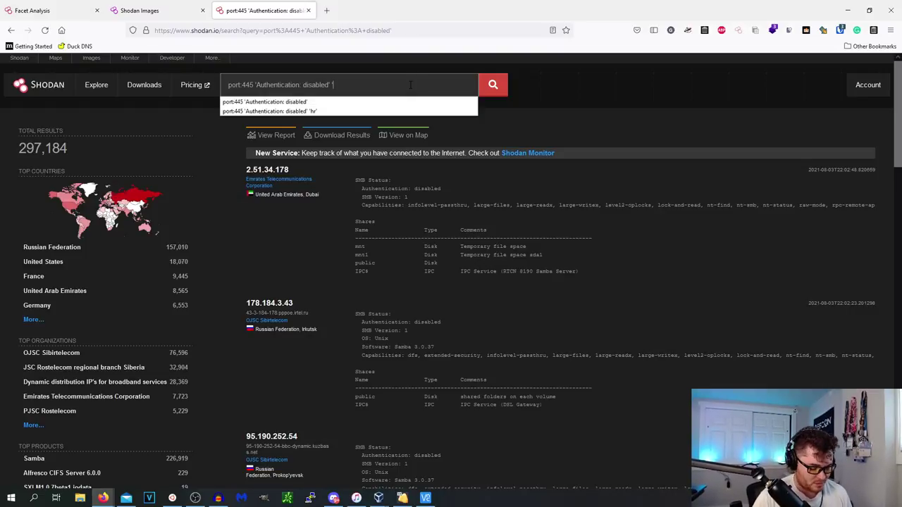
{"action": "type", "text": "'sysvol"}
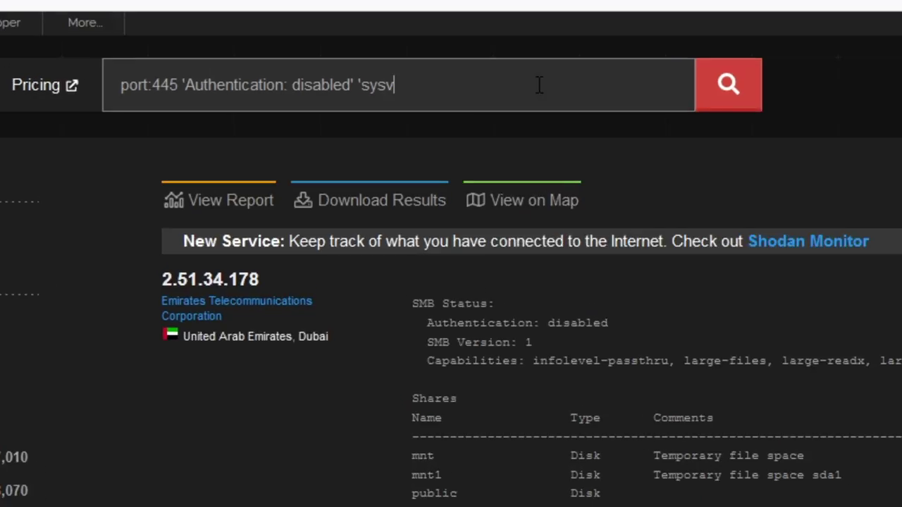
{"action": "type", "text": "'"}
{"action": "key", "text": "Return"}
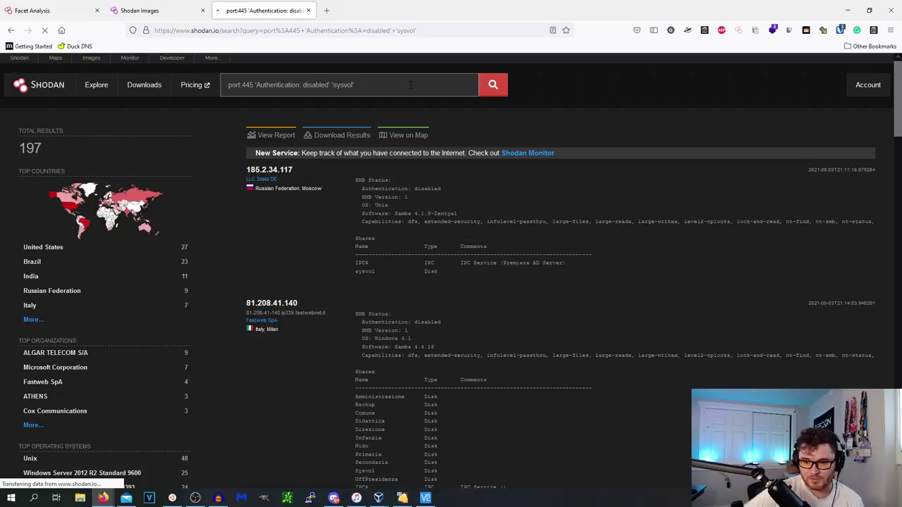
{"action": "scroll", "coordinate": [484, 229], "scroll_direction": "down", "scroll_amount": 3}
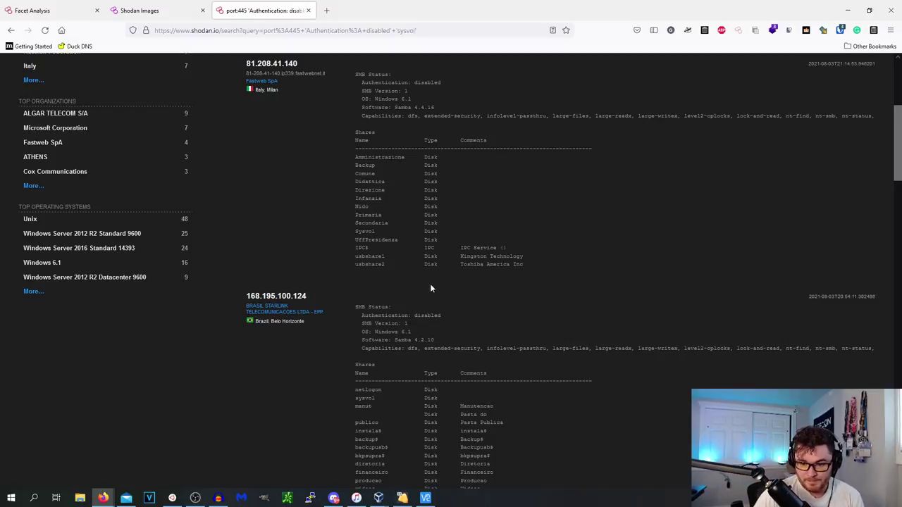
{"action": "scroll", "coordinate": [309, 126], "scroll_direction": "up", "scroll_amount": 3}
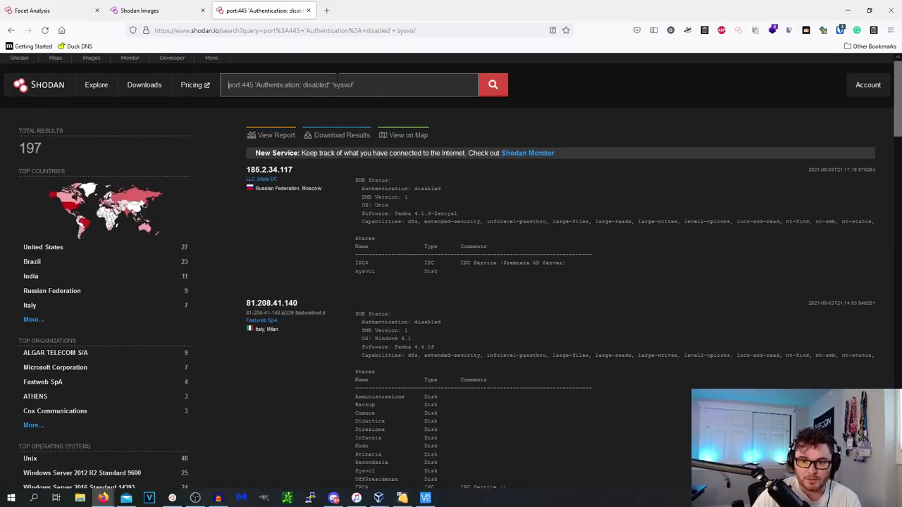
{"action": "left_click", "coordinate": [342, 83]}
Step: Replace 'sysvol' with 'health' and inspect the Medical Records and Health shares among 15 results
{"action": "double_click", "coordinate": [342, 83]}
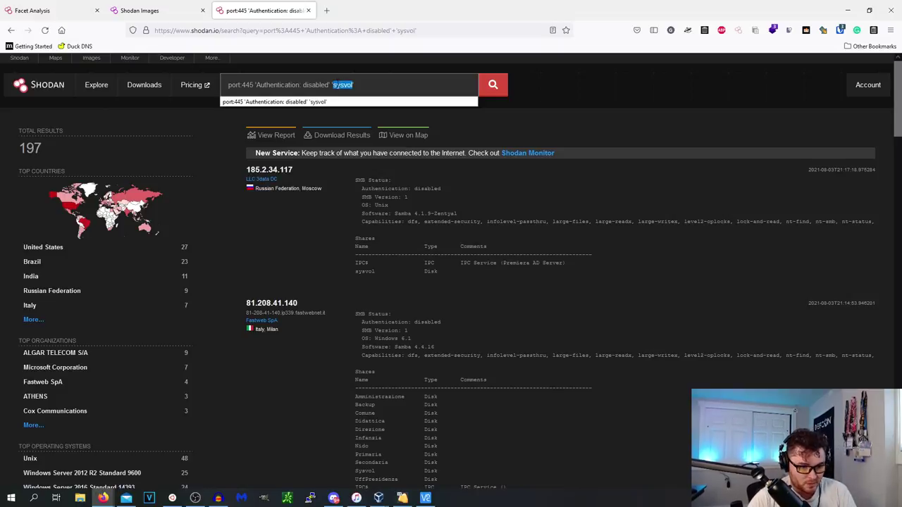
{"action": "type", "text": "health"}
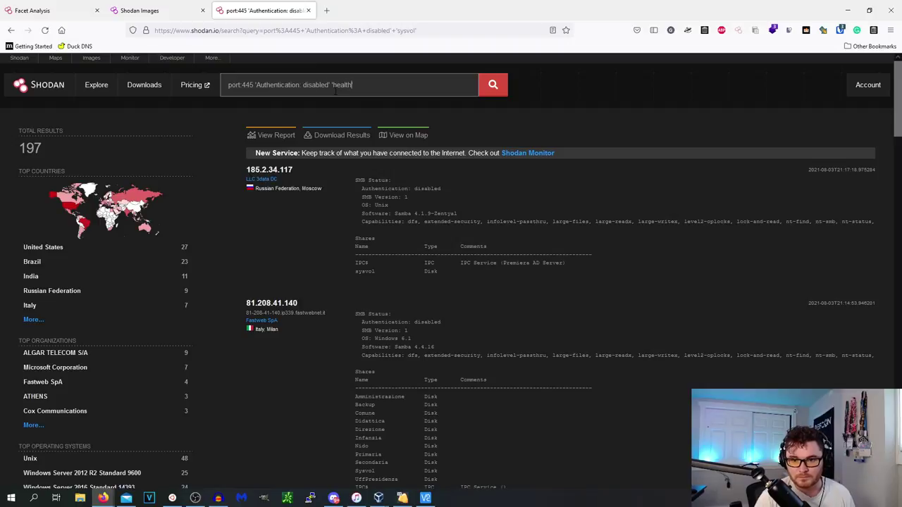
{"action": "key", "text": "Return"}
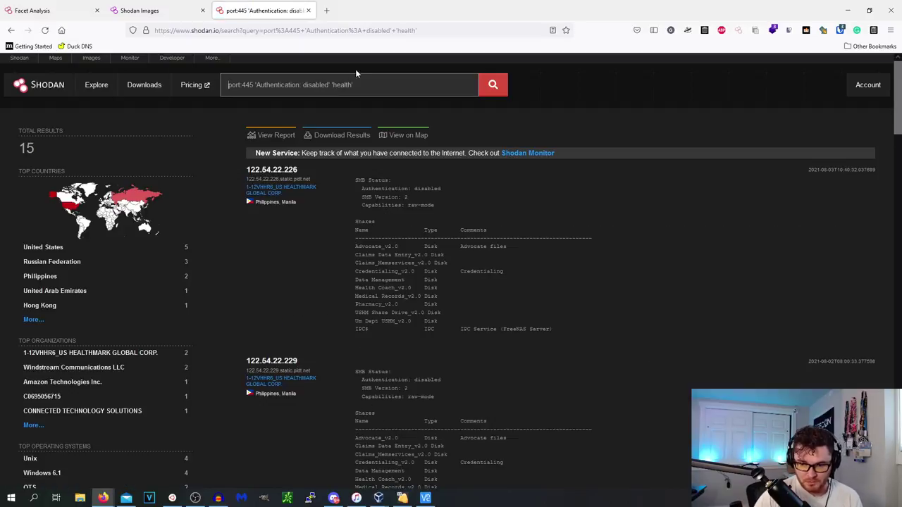
{"action": "triple_click", "coordinate": [378, 294]}
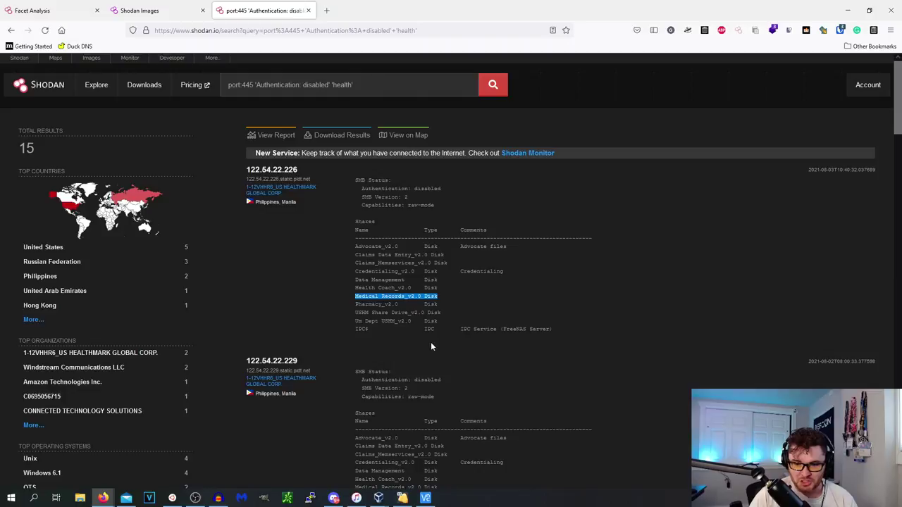
{"action": "scroll", "coordinate": [299, 415], "scroll_direction": "down", "scroll_amount": 4}
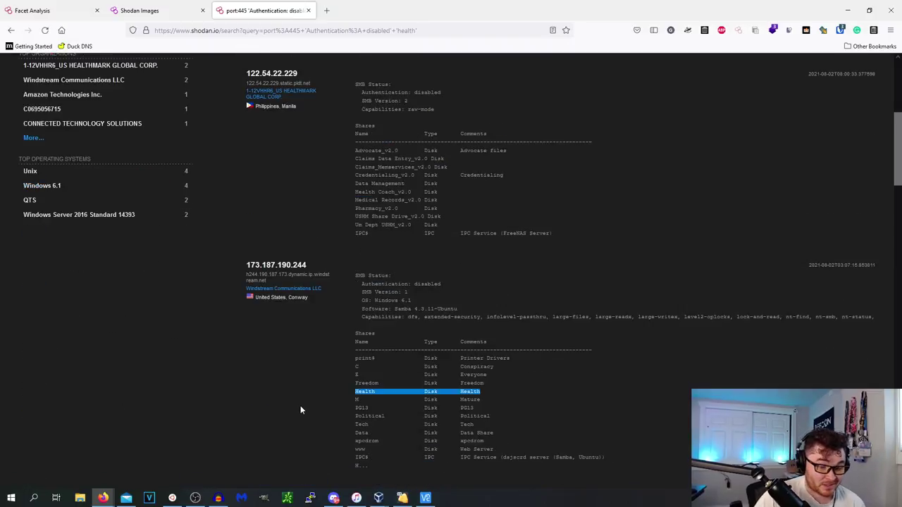
{"action": "scroll", "coordinate": [300, 406], "scroll_direction": "up", "scroll_amount": 4}
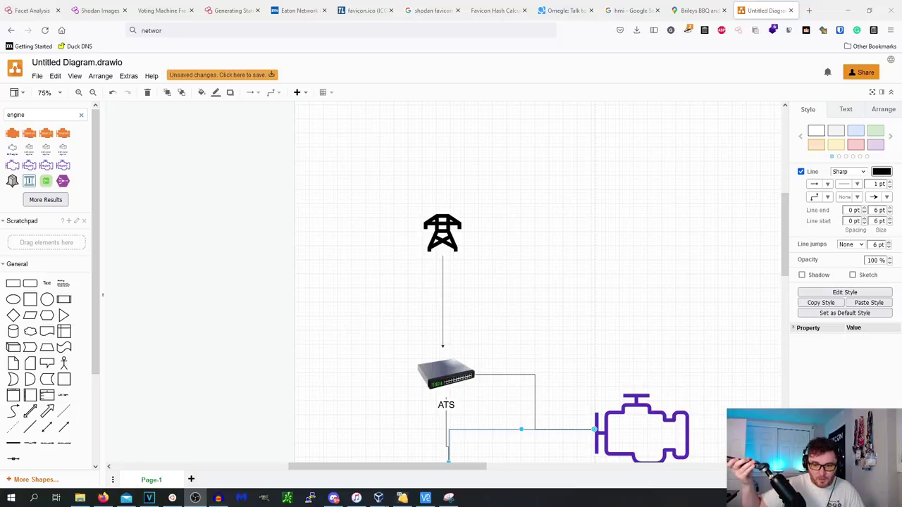
Step: Zoom the diagram to 130% and follow the power path past the ATS to the Server Rack and UPS
{"action": "scroll", "coordinate": [443, 243], "scroll_direction": "up", "scroll_amount": 3}
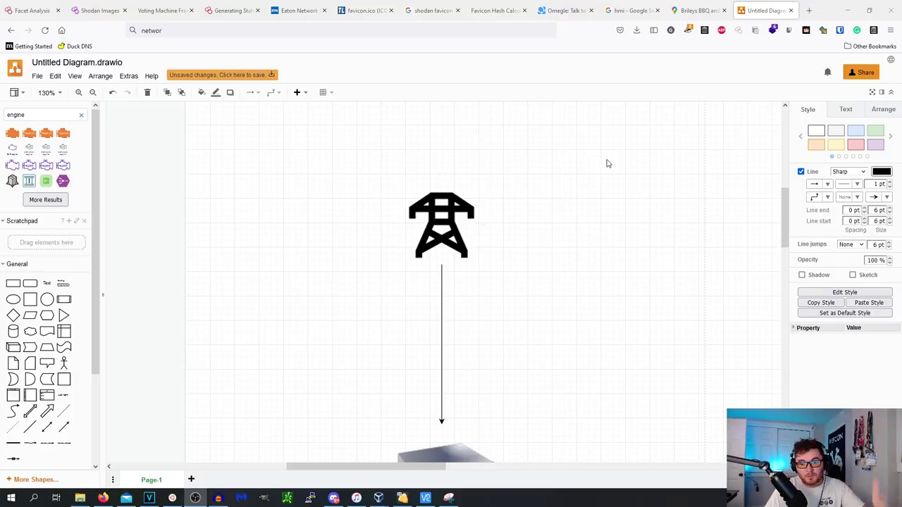
{"action": "left_click_drag", "start_coordinate": [787, 217], "coordinate": [779, 246]}
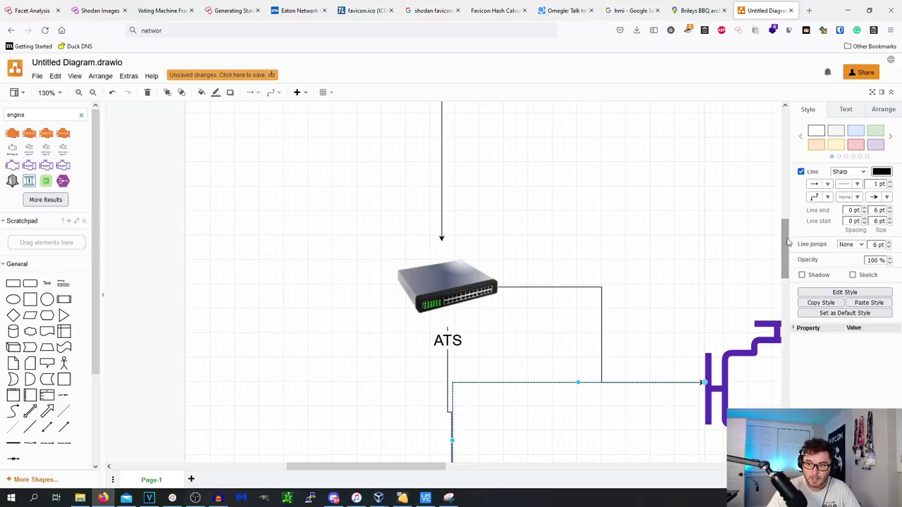
{"action": "left_click_drag", "start_coordinate": [789, 239], "coordinate": [683, 306]}
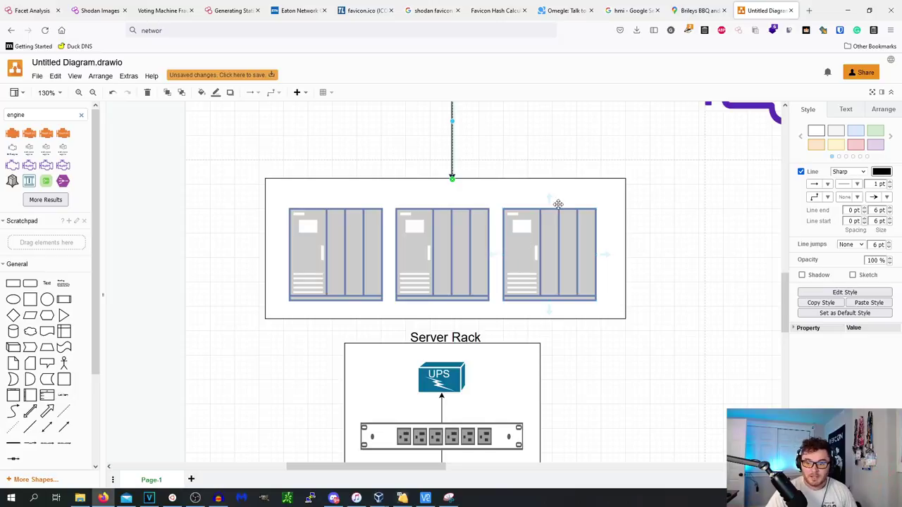
{"action": "left_click_drag", "start_coordinate": [784, 312], "coordinate": [785, 271]}
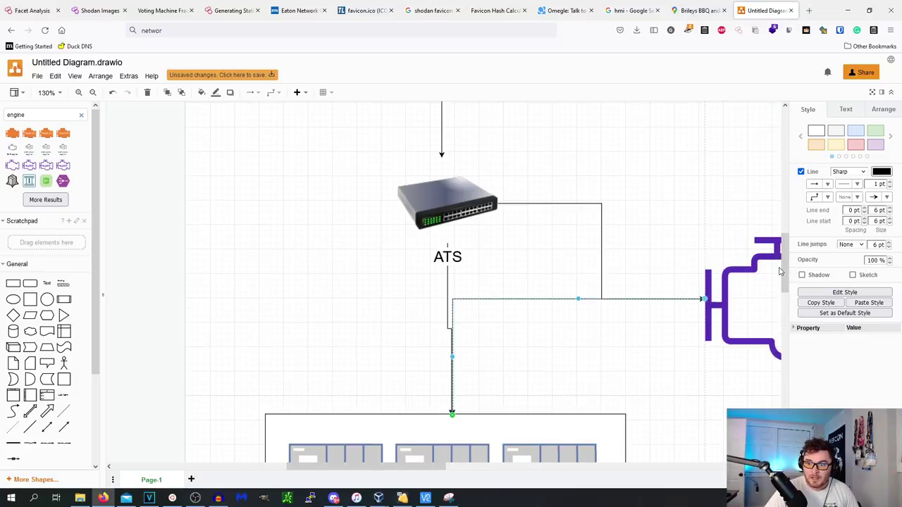
{"action": "left_click_drag", "start_coordinate": [374, 469], "coordinate": [480, 469]}
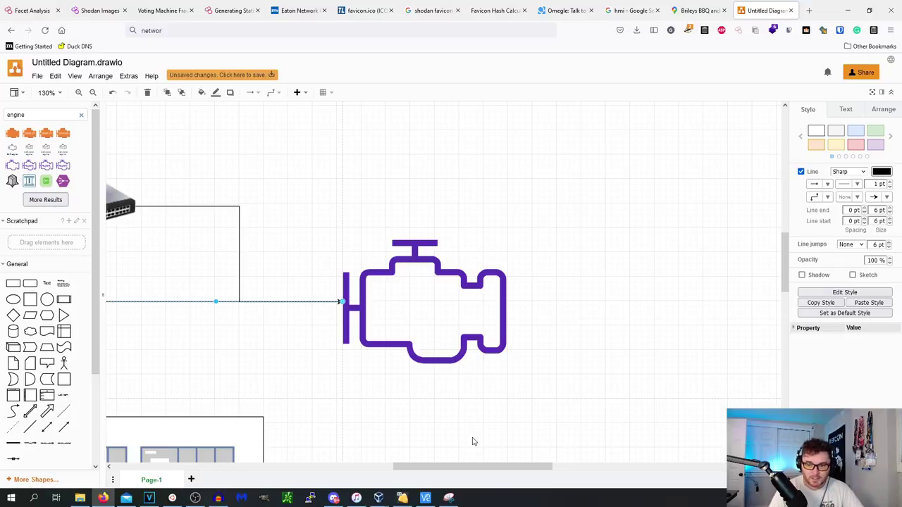
{"action": "left_click_drag", "start_coordinate": [505, 468], "coordinate": [407, 467]}
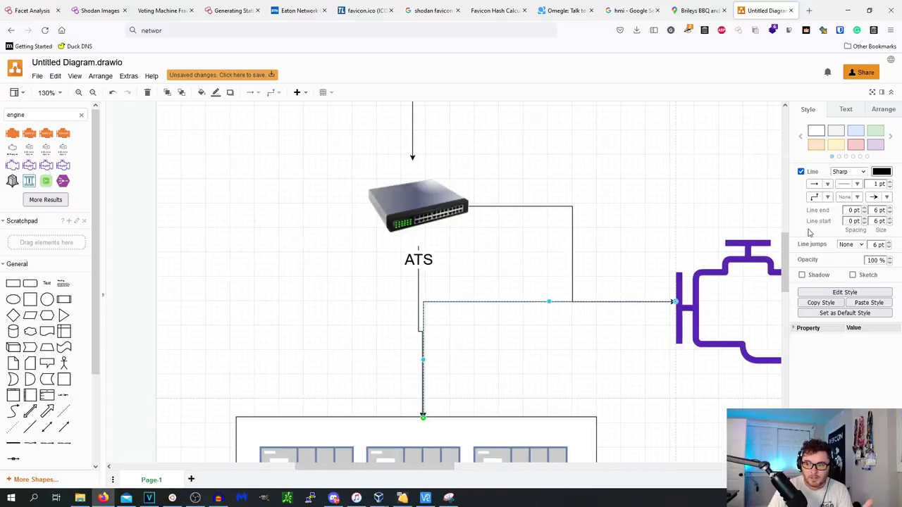
{"action": "left_click_drag", "start_coordinate": [785, 239], "coordinate": [784, 275]}
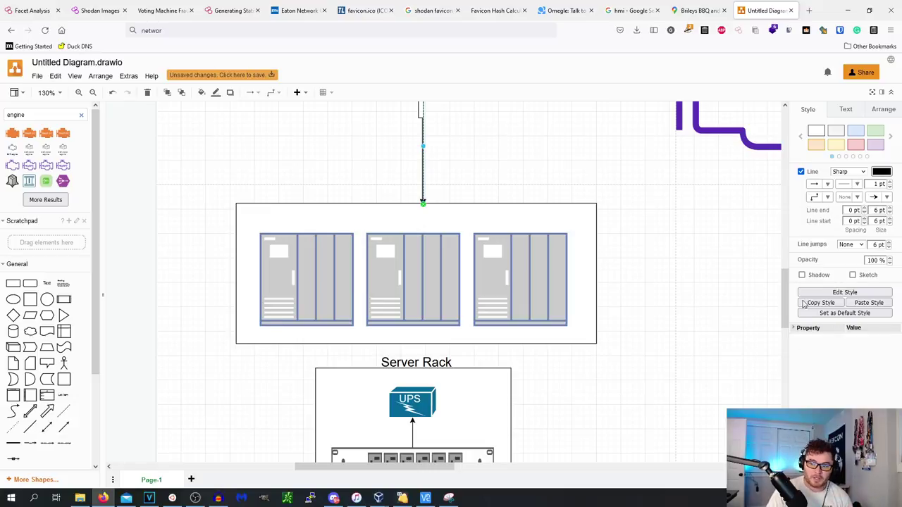
{"action": "left_click_drag", "start_coordinate": [787, 304], "coordinate": [787, 278]}
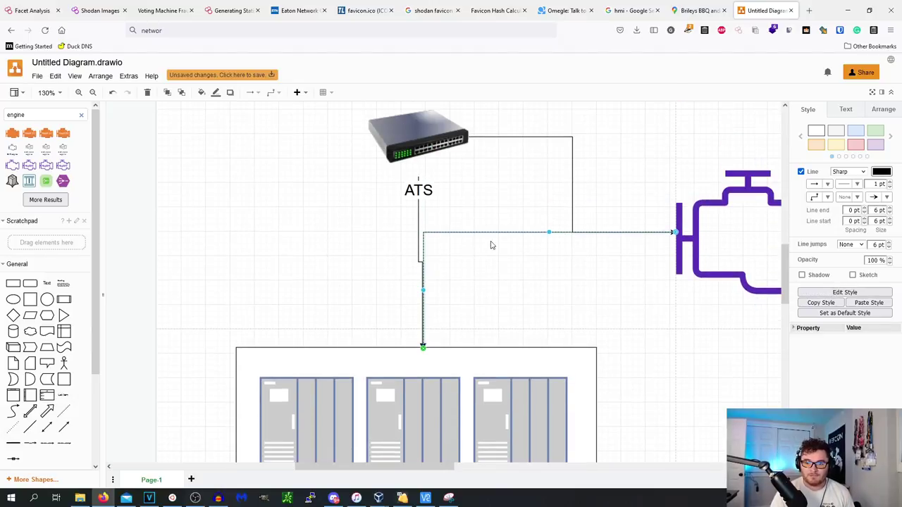
{"action": "scroll", "coordinate": [424, 395], "scroll_direction": "down", "scroll_amount": 4}
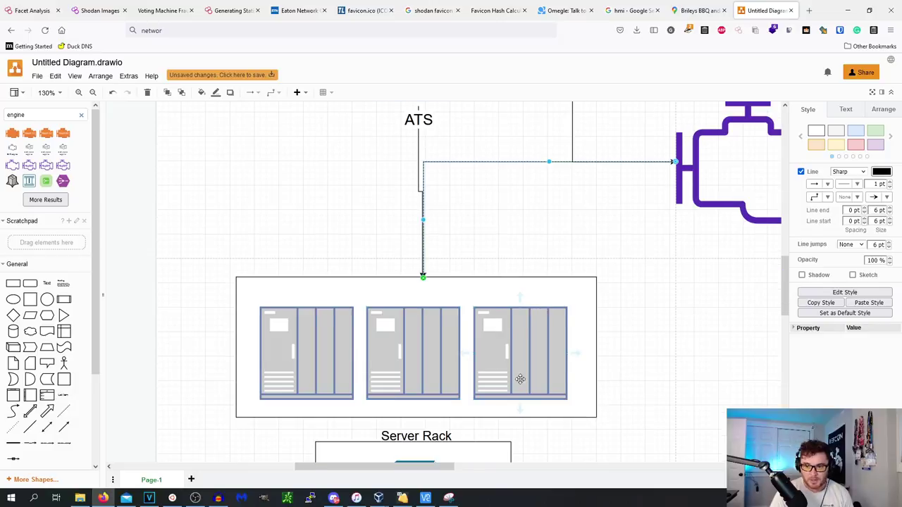
{"action": "scroll", "coordinate": [510, 384], "scroll_direction": "down", "scroll_amount": 4}
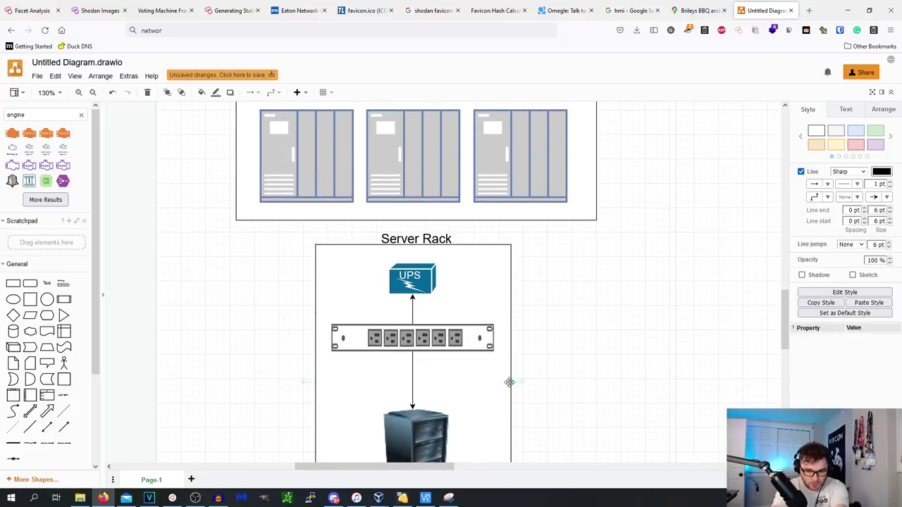
{"action": "scroll", "coordinate": [426, 190], "scroll_direction": "up", "scroll_amount": 2}
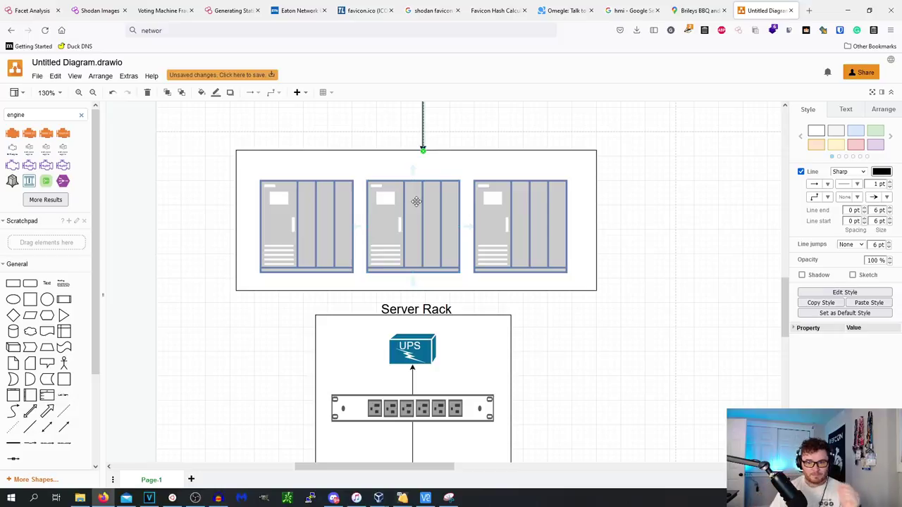
{"action": "scroll", "coordinate": [512, 241], "scroll_direction": "down", "scroll_amount": 4}
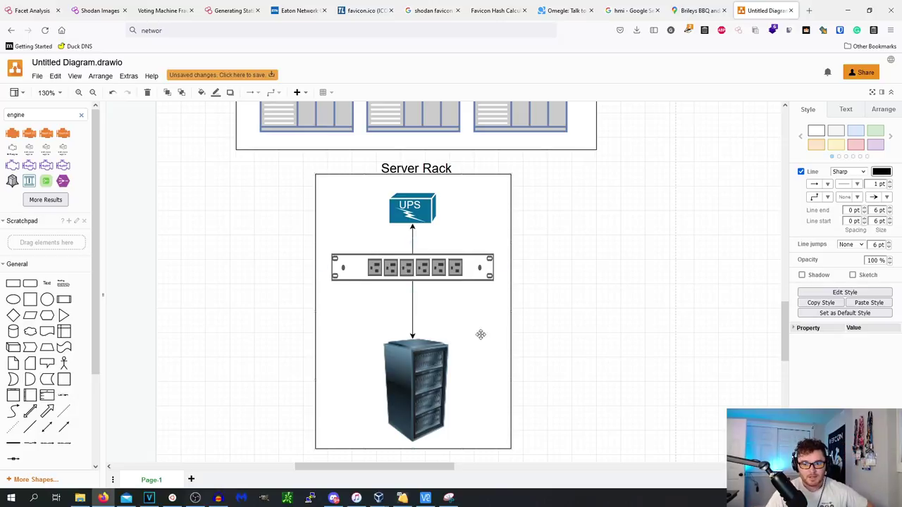
{"action": "scroll", "coordinate": [553, 336], "scroll_direction": "up", "scroll_amount": 1}
{"action": "scroll", "coordinate": [553, 336], "scroll_direction": "up", "scroll_amount": 3}
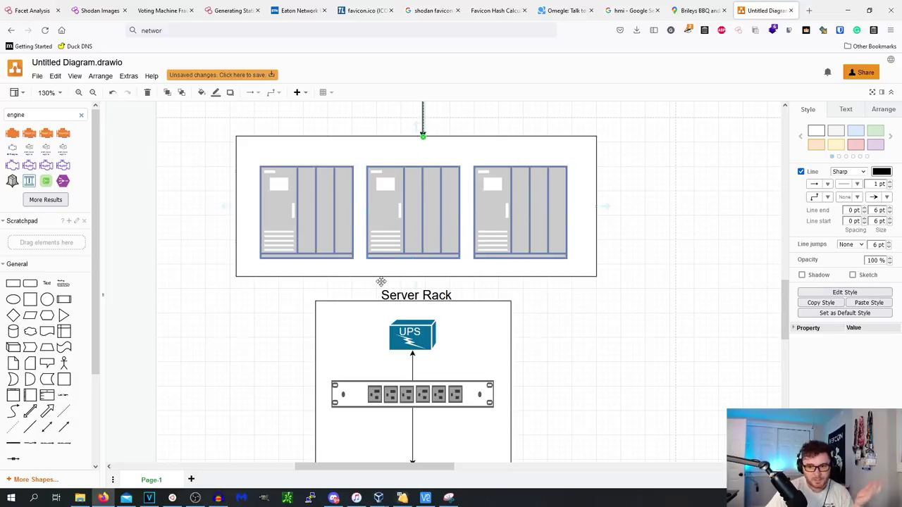
{"action": "scroll", "coordinate": [444, 275], "scroll_direction": "down", "scroll_amount": 2}
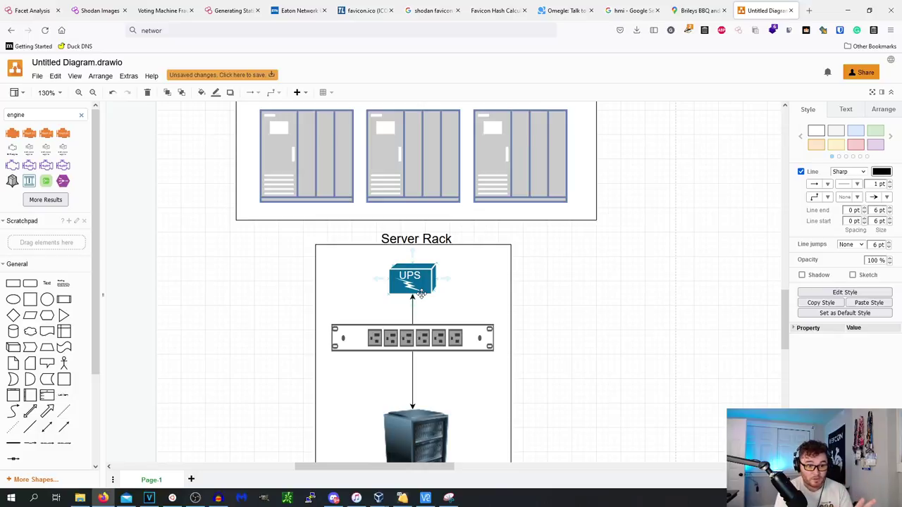
{"action": "scroll", "coordinate": [491, 266], "scroll_direction": "up", "scroll_amount": 3}
{"action": "scroll", "coordinate": [498, 297], "scroll_direction": "down", "scroll_amount": 2}
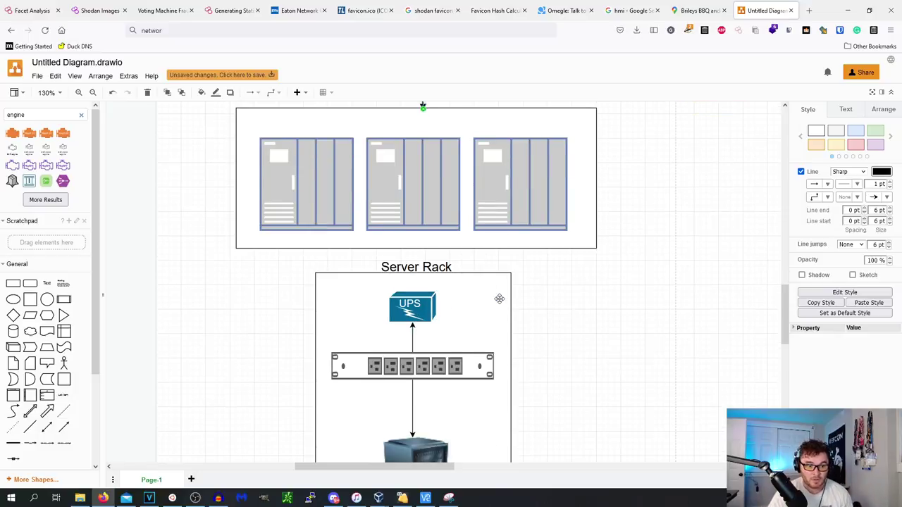
{"action": "scroll", "coordinate": [520, 300], "scroll_direction": "down", "scroll_amount": 5}
{"action": "scroll", "coordinate": [517, 300], "scroll_direction": "up", "scroll_amount": 3}
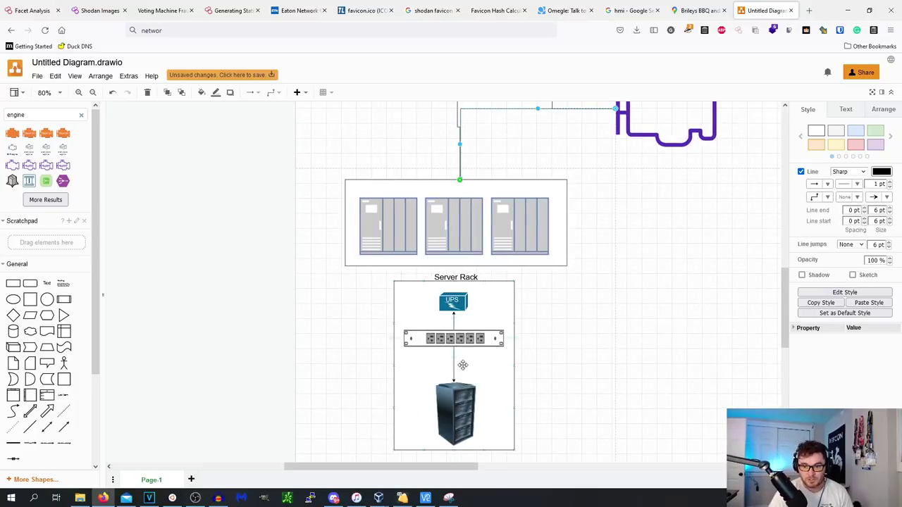
{"action": "scroll", "coordinate": [652, 268], "scroll_direction": "up", "scroll_amount": 3}
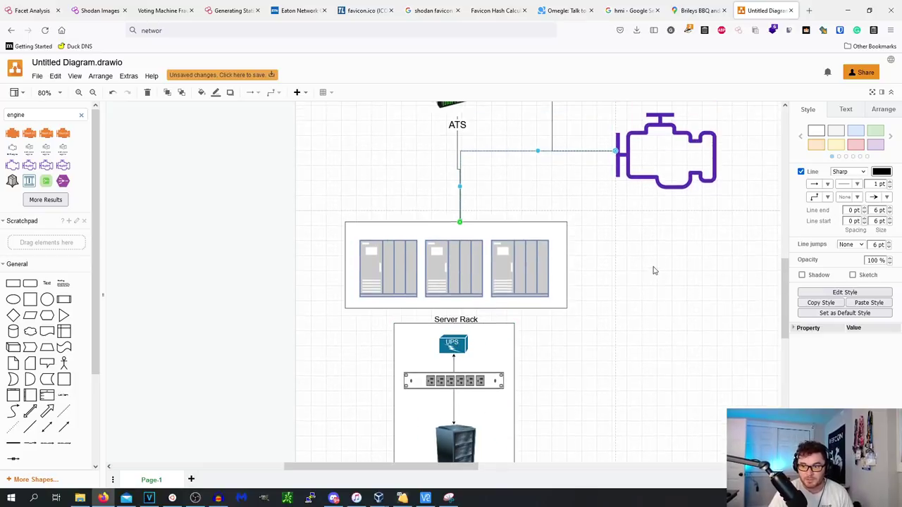
{"action": "scroll", "coordinate": [612, 265], "scroll_direction": "up", "scroll_amount": 1}
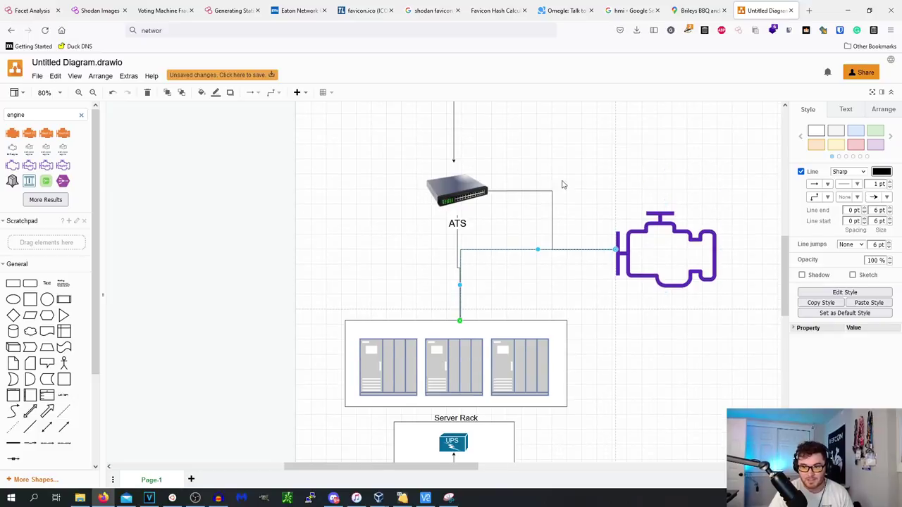
{"action": "scroll", "coordinate": [503, 227], "scroll_direction": "up", "scroll_amount": 4}
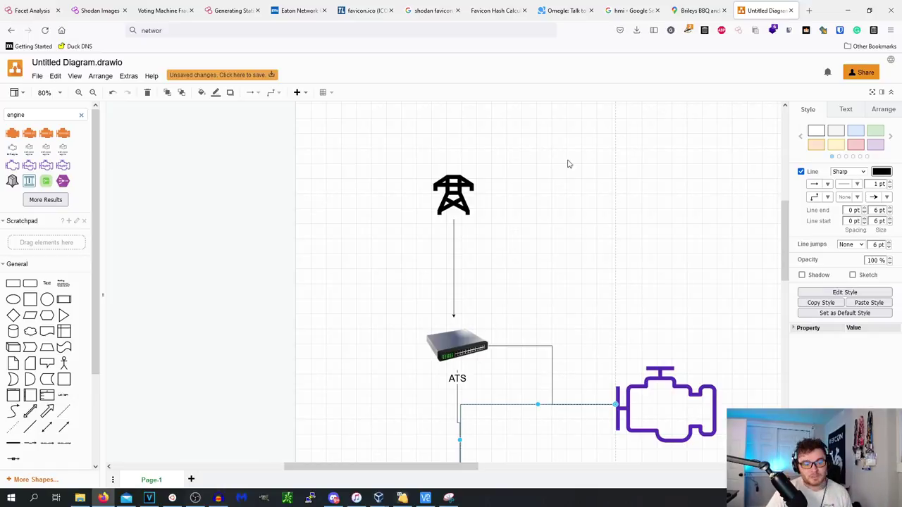
{"action": "scroll", "coordinate": [568, 163], "scroll_direction": "down", "scroll_amount": 5}
{"action": "scroll", "coordinate": [480, 296], "scroll_direction": "down", "scroll_amount": 2}
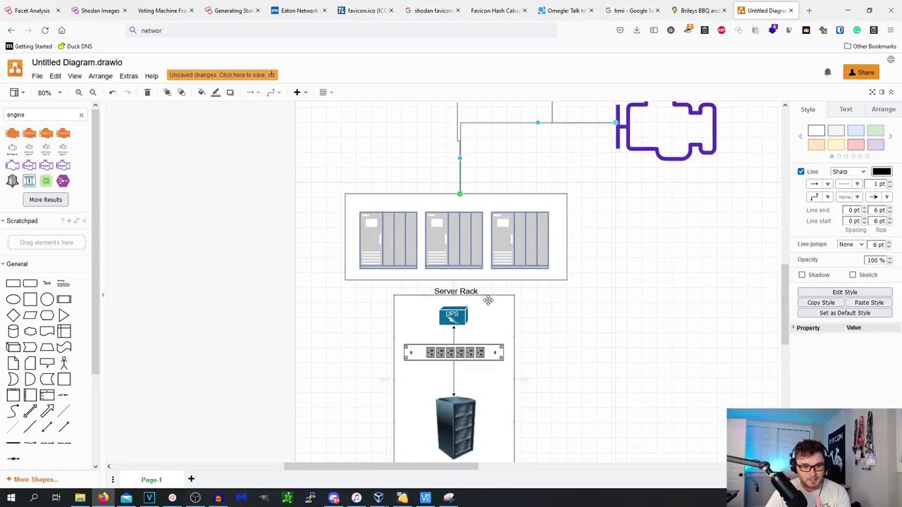
{"action": "scroll", "coordinate": [476, 302], "scroll_direction": "up", "scroll_amount": 3}
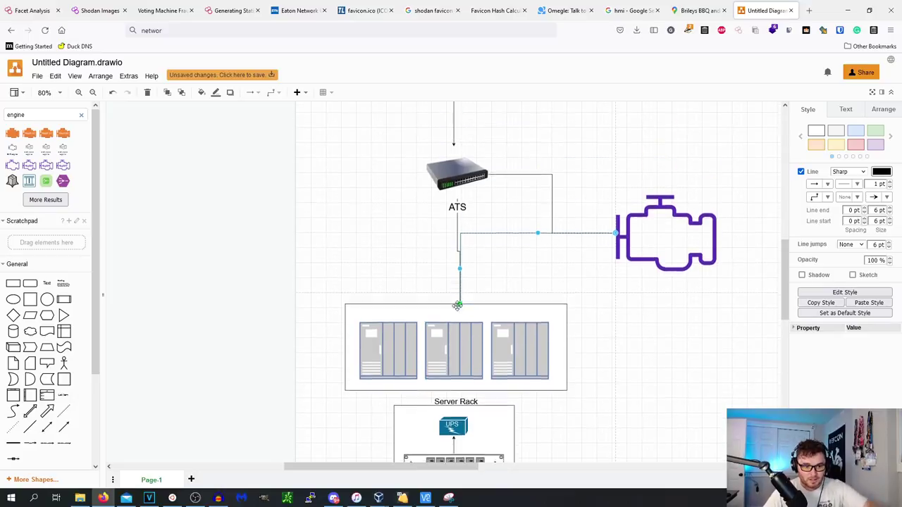
{"action": "scroll", "coordinate": [456, 321], "scroll_direction": "down", "scroll_amount": 1}
{"action": "scroll", "coordinate": [437, 320], "scroll_direction": "up", "scroll_amount": 5}
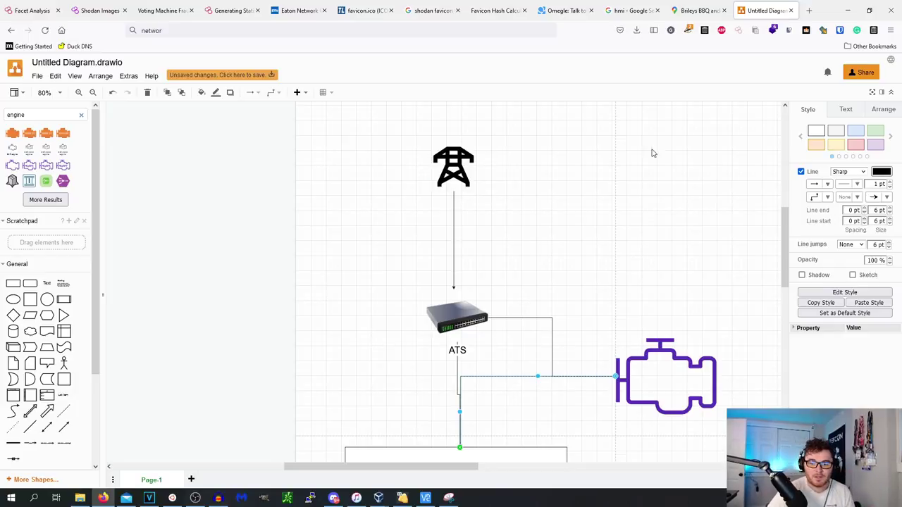
{"action": "scroll", "coordinate": [536, 240], "scroll_direction": "down", "scroll_amount": 1}
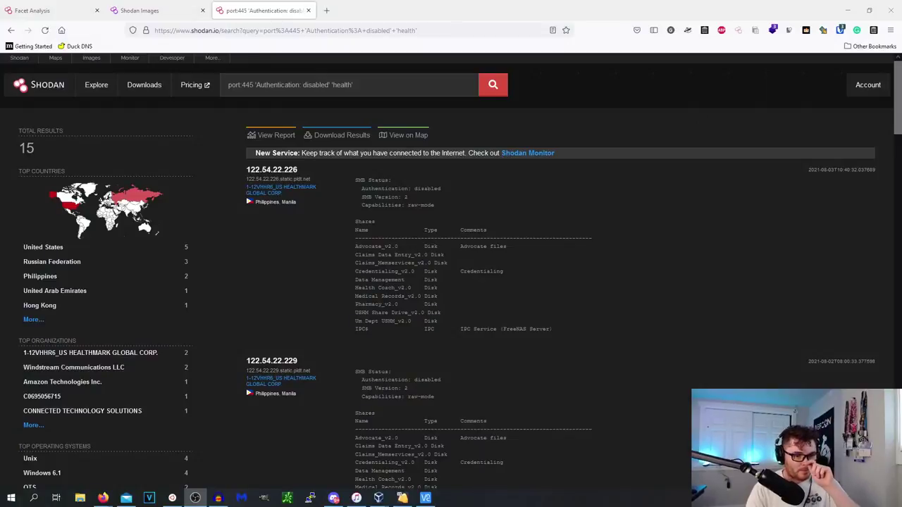
Step: Google 'server ups manufacturers' in a new tab and open Thomasnet's 'The Best Uninterruptible Power Supply' guide
{"action": "left_click", "coordinate": [326, 9]}
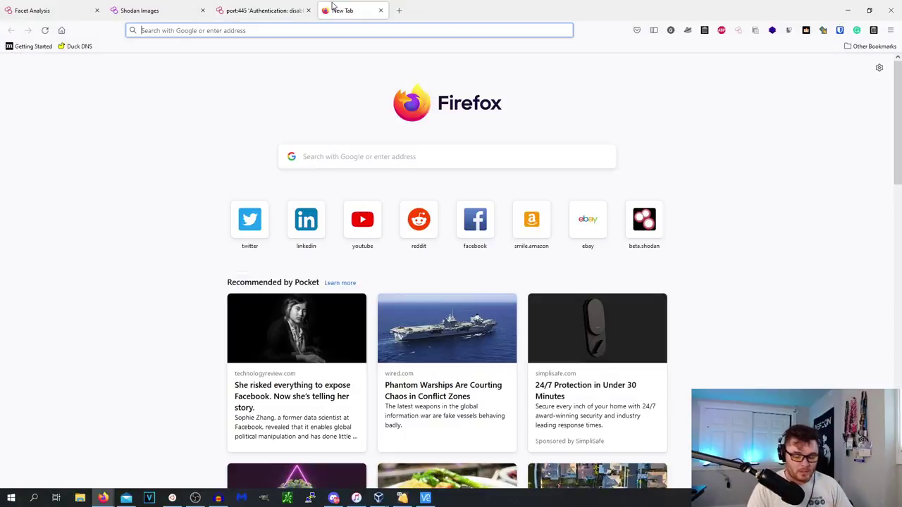
{"action": "type", "text": "g"}
{"action": "key", "text": "Return"}
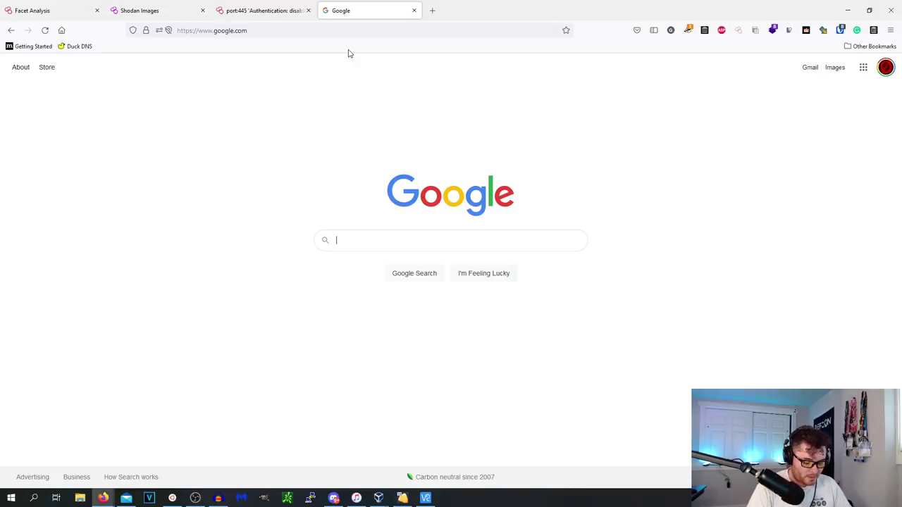
{"action": "type", "text": "serve"}
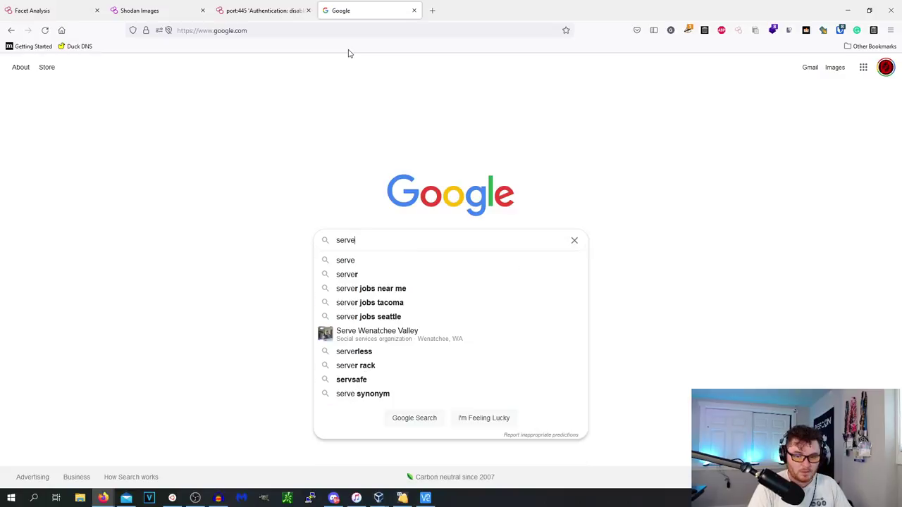
{"action": "type", "text": "r ups man"}
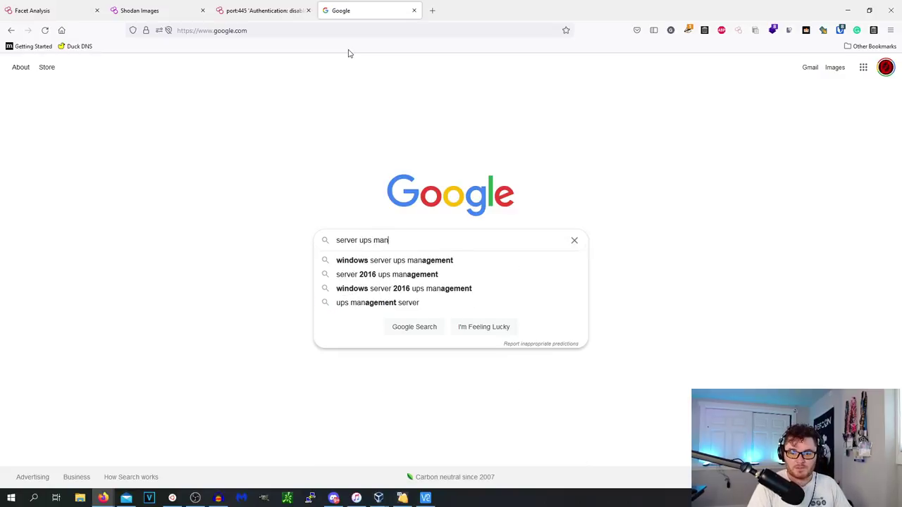
{"action": "type", "text": "ufacturers"}
{"action": "key", "text": "Return"}
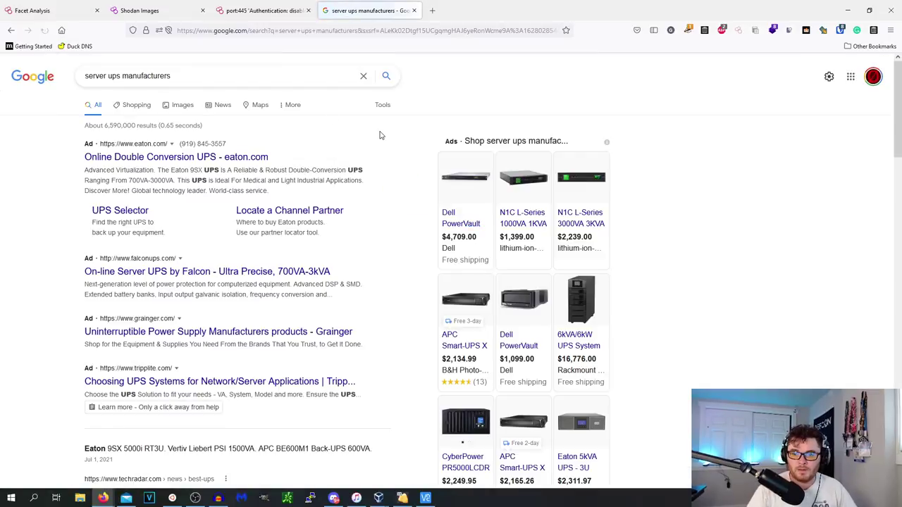
{"action": "scroll", "coordinate": [193, 367], "scroll_direction": "down", "scroll_amount": 3}
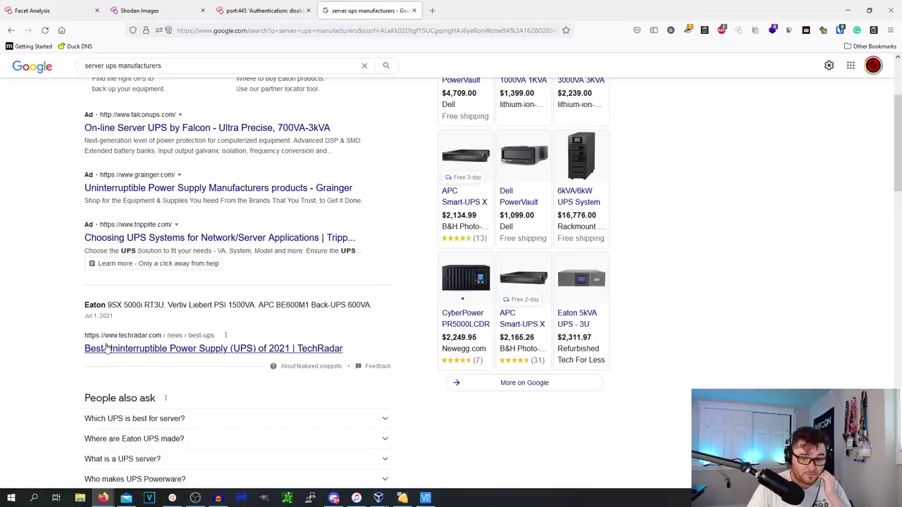
{"action": "scroll", "coordinate": [105, 348], "scroll_direction": "down", "scroll_amount": 2}
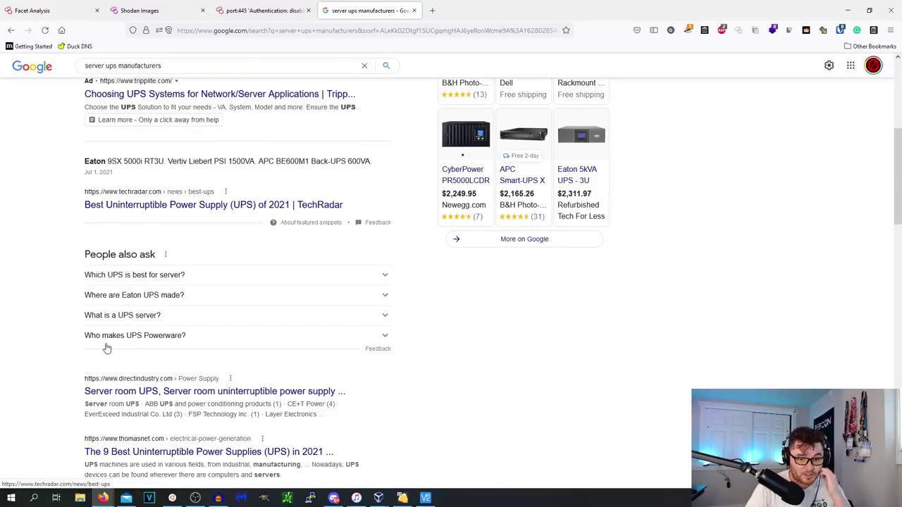
{"action": "left_click", "coordinate": [129, 454]}
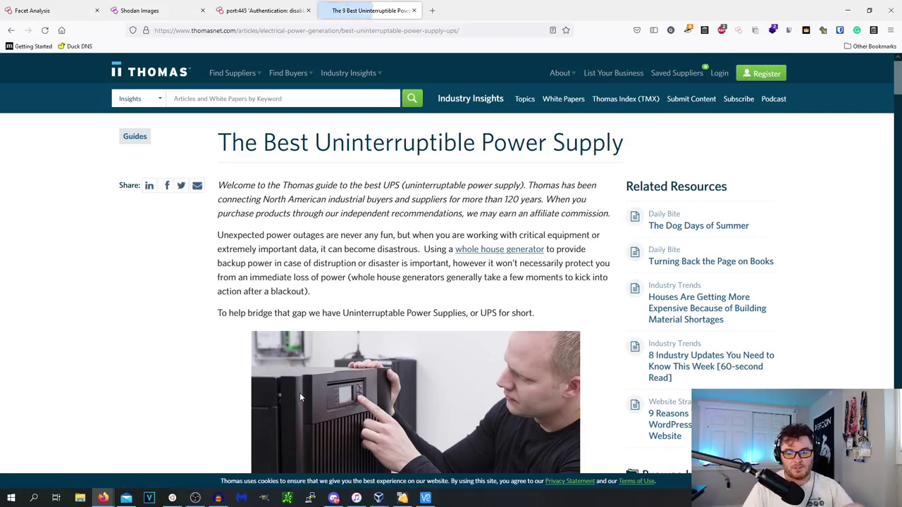
Step: Read through Thomasnet's best-UPS list down to the Eaton small-business model
{"action": "scroll", "coordinate": [300, 398], "scroll_direction": "down", "scroll_amount": 8}
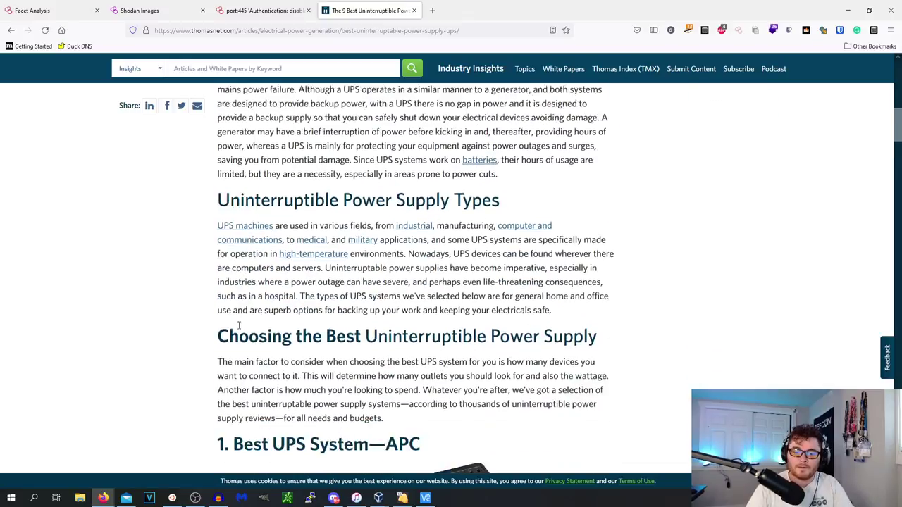
{"action": "scroll", "coordinate": [238, 325], "scroll_direction": "down", "scroll_amount": 6}
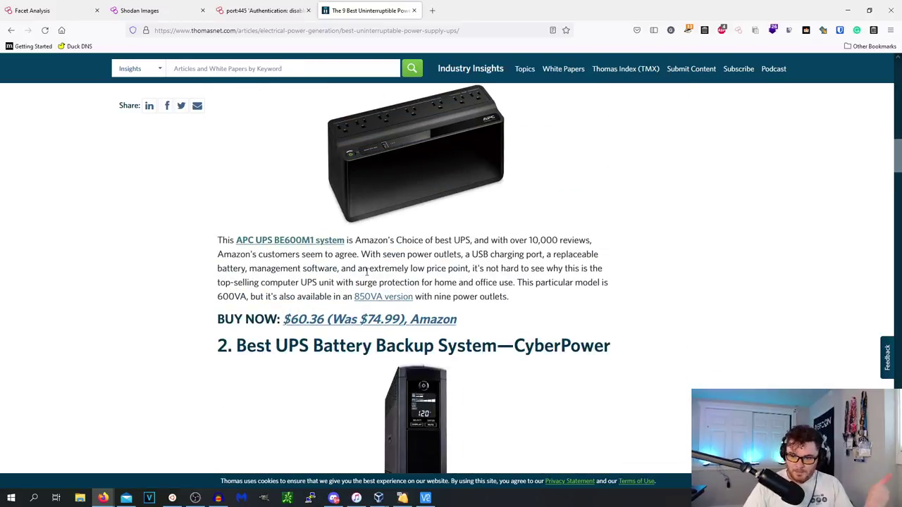
{"action": "scroll", "coordinate": [367, 272], "scroll_direction": "down", "scroll_amount": 5}
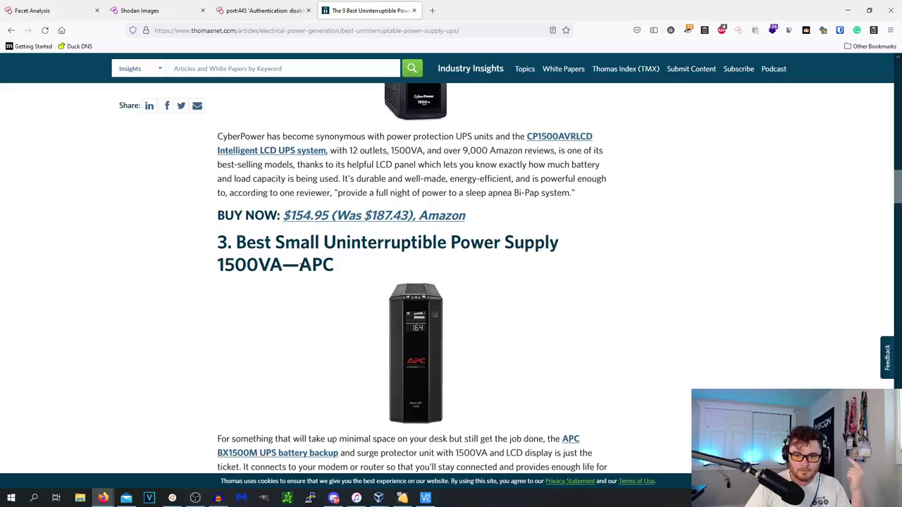
{"action": "scroll", "coordinate": [322, 275], "scroll_direction": "down", "scroll_amount": 5}
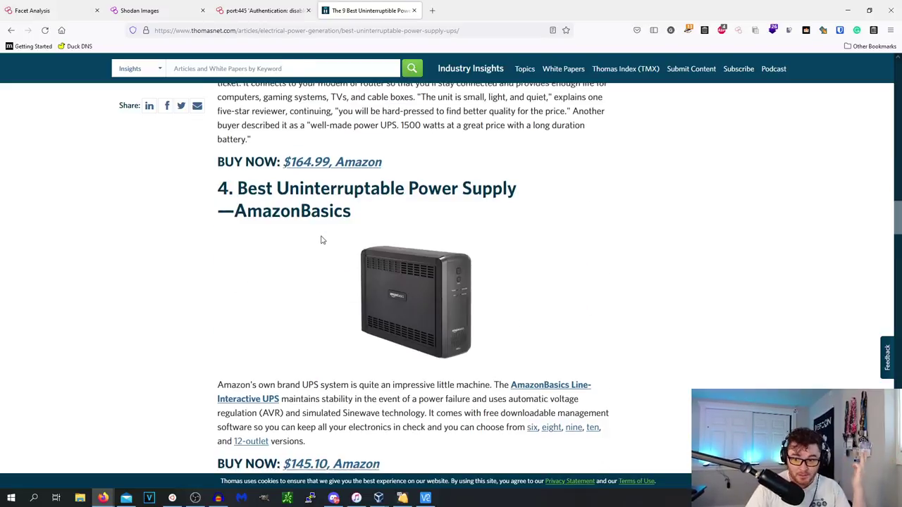
{"action": "scroll", "coordinate": [320, 240], "scroll_direction": "down", "scroll_amount": 3}
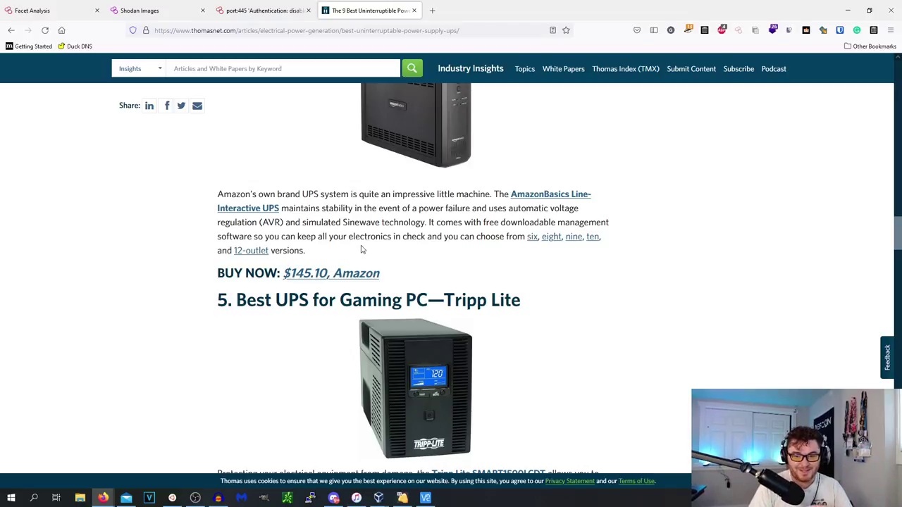
{"action": "scroll", "coordinate": [362, 250], "scroll_direction": "down", "scroll_amount": 10}
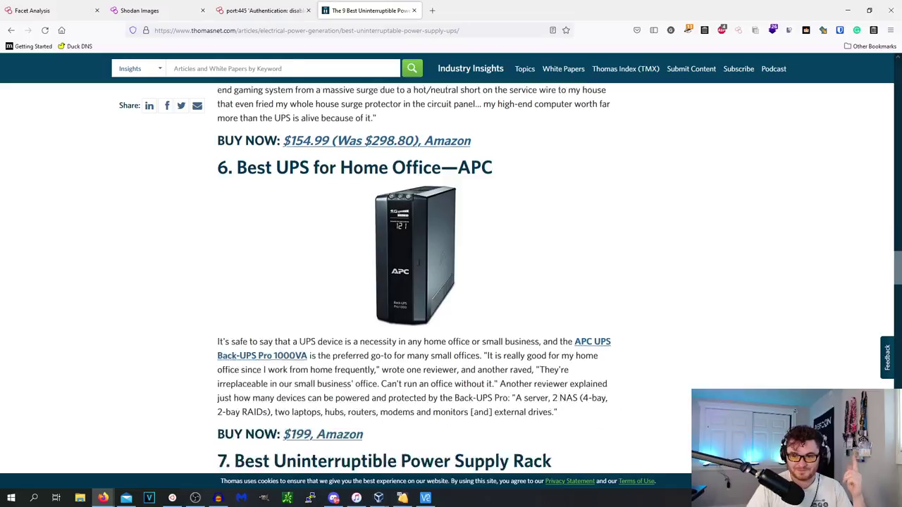
{"action": "scroll", "coordinate": [420, 260], "scroll_direction": "down", "scroll_amount": 2}
{"action": "scroll", "coordinate": [420, 260], "scroll_direction": "down", "scroll_amount": 3}
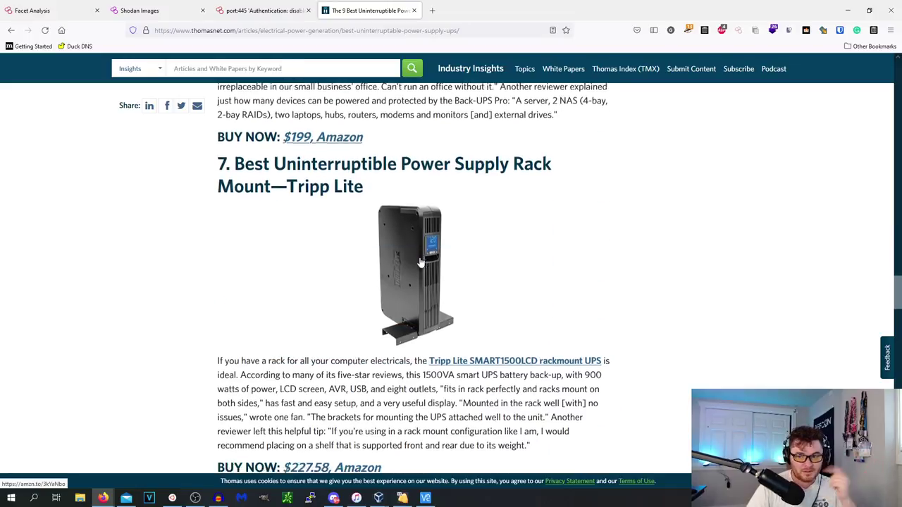
{"action": "scroll", "coordinate": [395, 264], "scroll_direction": "down", "scroll_amount": 2}
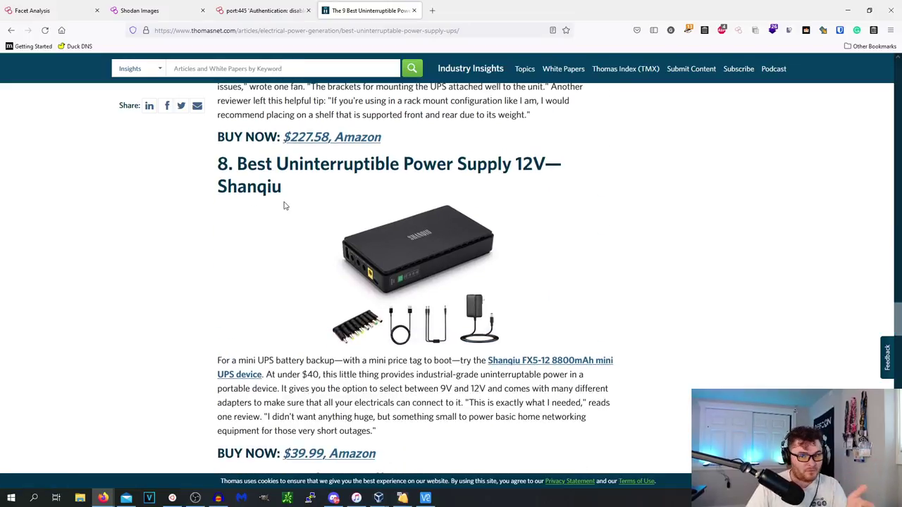
{"action": "scroll", "coordinate": [284, 206], "scroll_direction": "down", "scroll_amount": 3}
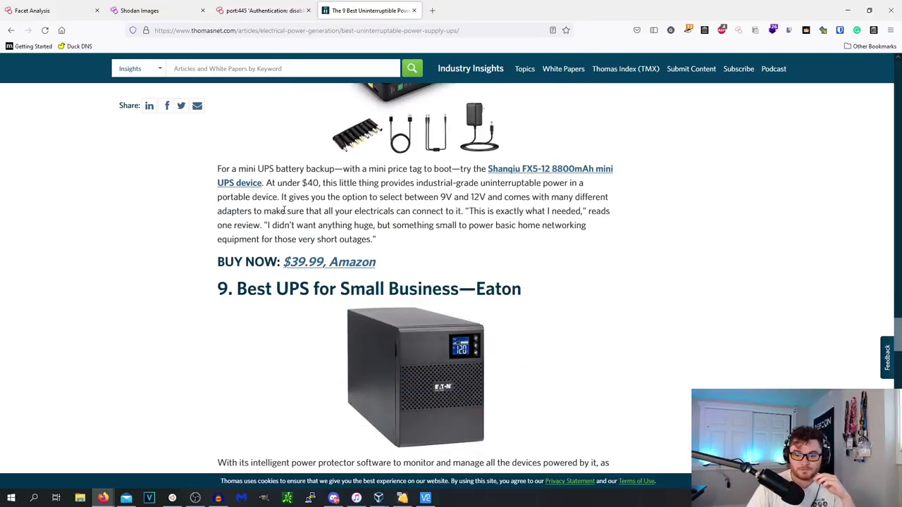
{"action": "scroll", "coordinate": [465, 260], "scroll_direction": "down", "scroll_amount": 6}
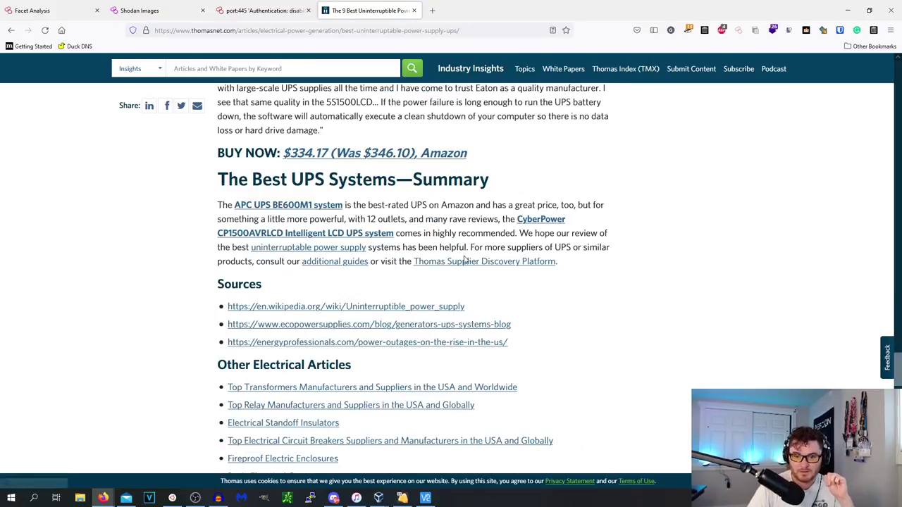
{"action": "scroll", "coordinate": [465, 261], "scroll_direction": "up", "scroll_amount": 4}
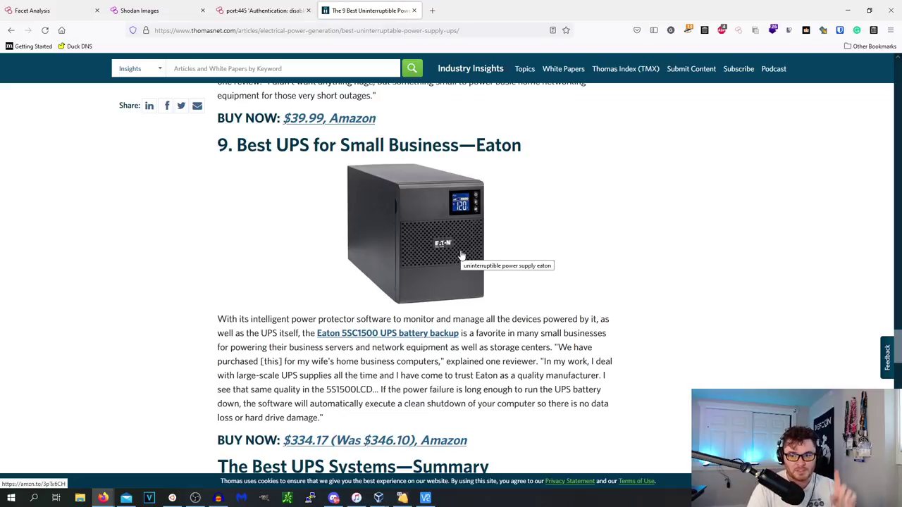
{"action": "scroll", "coordinate": [444, 188], "scroll_direction": "up", "scroll_amount": 1}
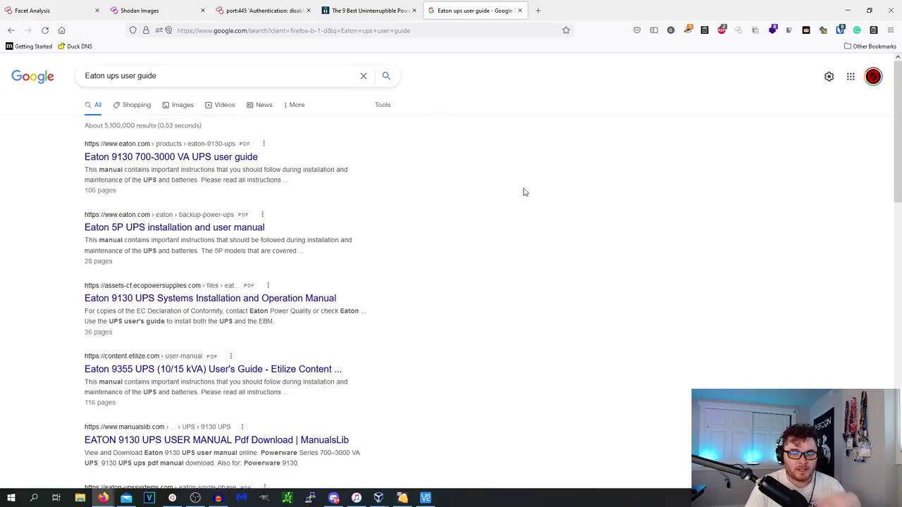
Step: Search Google for site:eaton.com user guide "password", then refine it by adding 'ups'
{"action": "left_click", "coordinate": [174, 72]}
{"action": "left_click", "coordinate": [602, 190]}
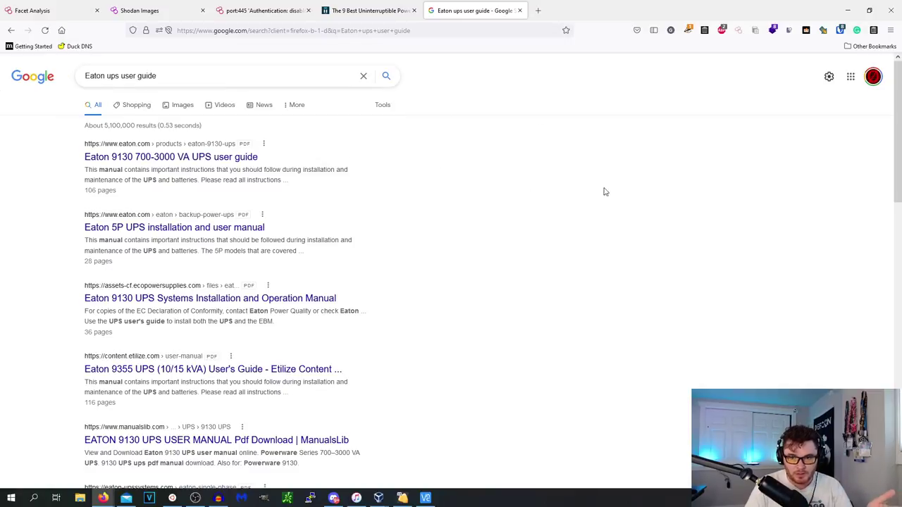
{"action": "triple_click", "coordinate": [174, 76]}
{"action": "type", "text": "site:e"}
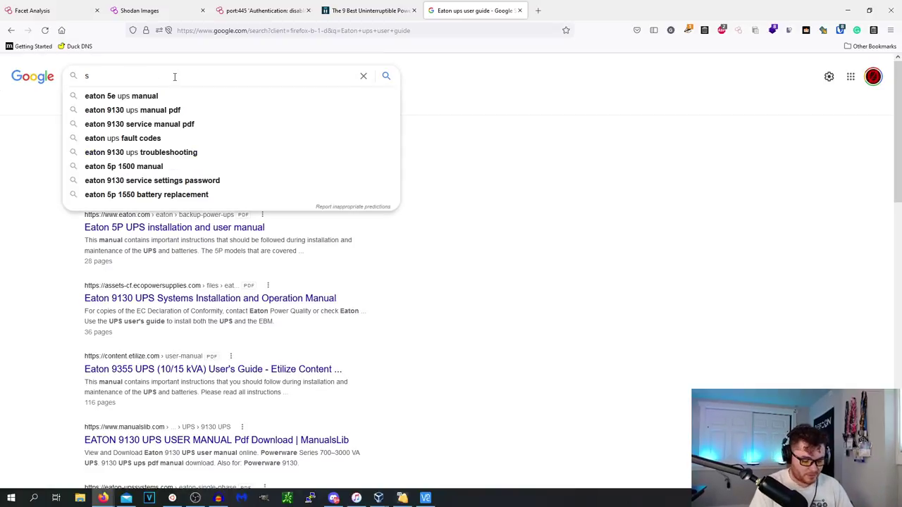
{"action": "type", "text": "aton.com "}
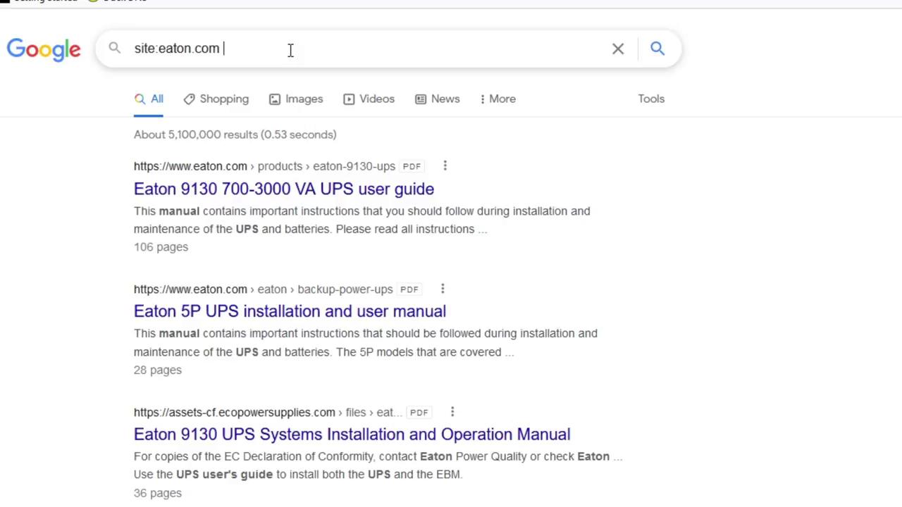
{"action": "type", "text": "user guide\"password\""}
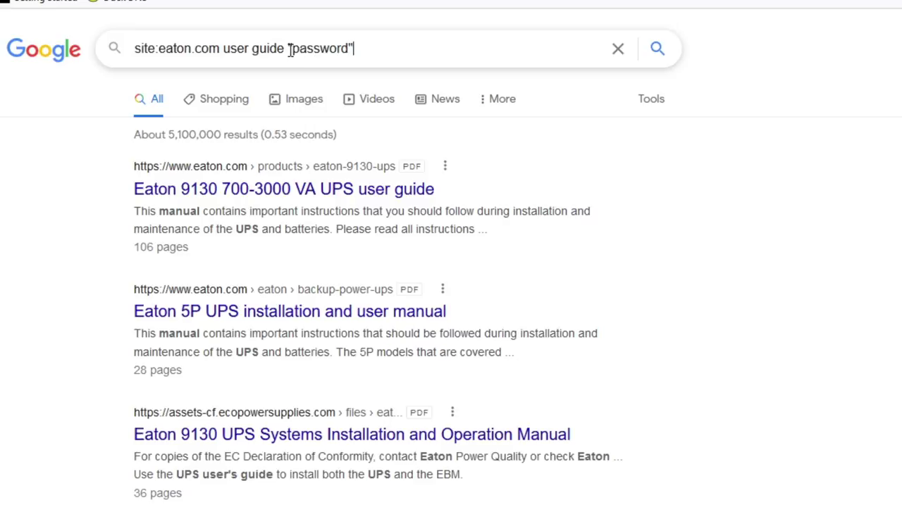
{"action": "key", "text": "Return"}
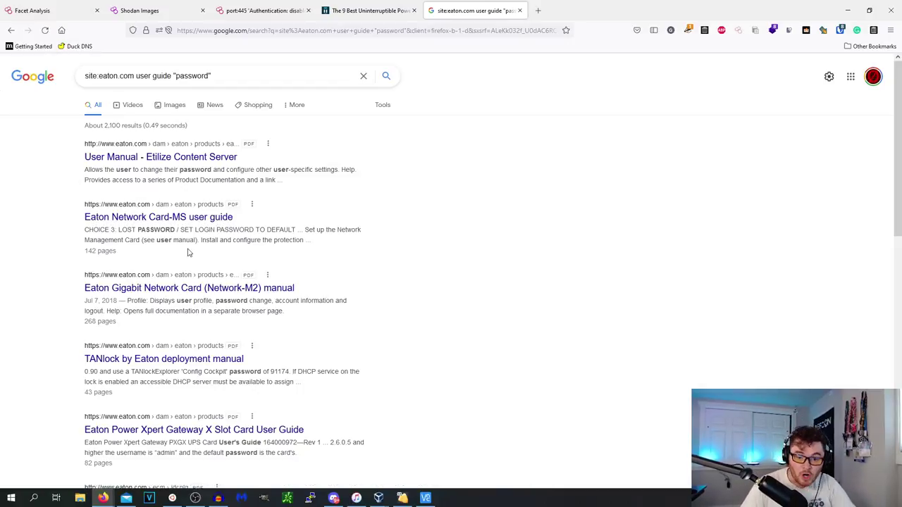
{"action": "left_click", "coordinate": [229, 74]}
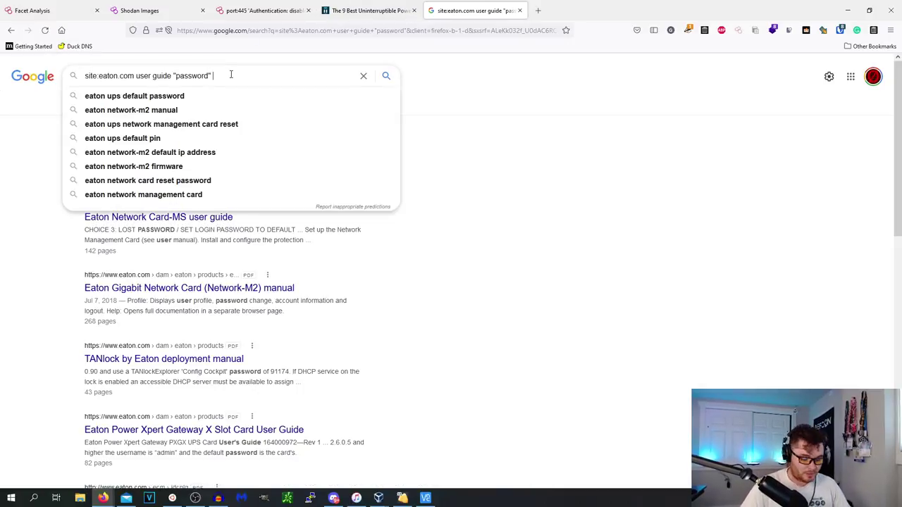
{"action": "type", "text": "ups"}
{"action": "key", "text": "Return"}
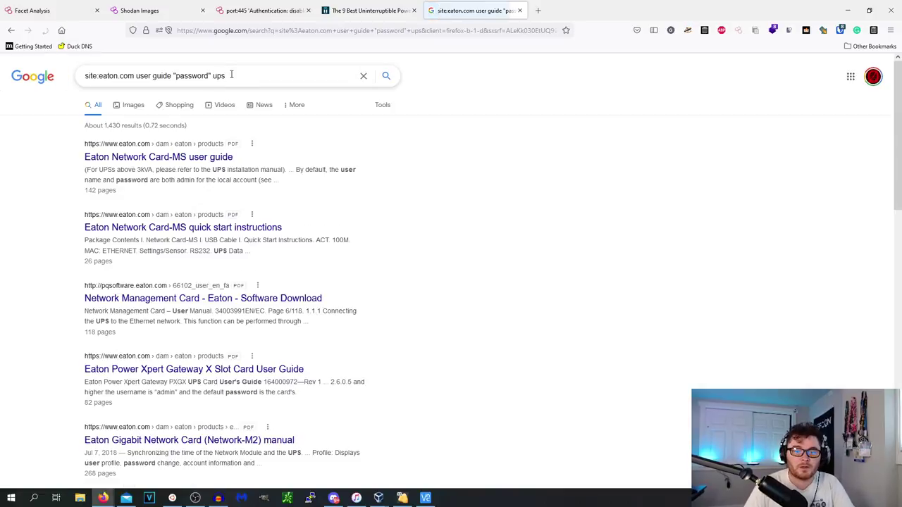
Step: Open the Network Card-MS user guide and the Network Management Card manual in new tabs
{"action": "middle_click", "coordinate": [275, 227]}
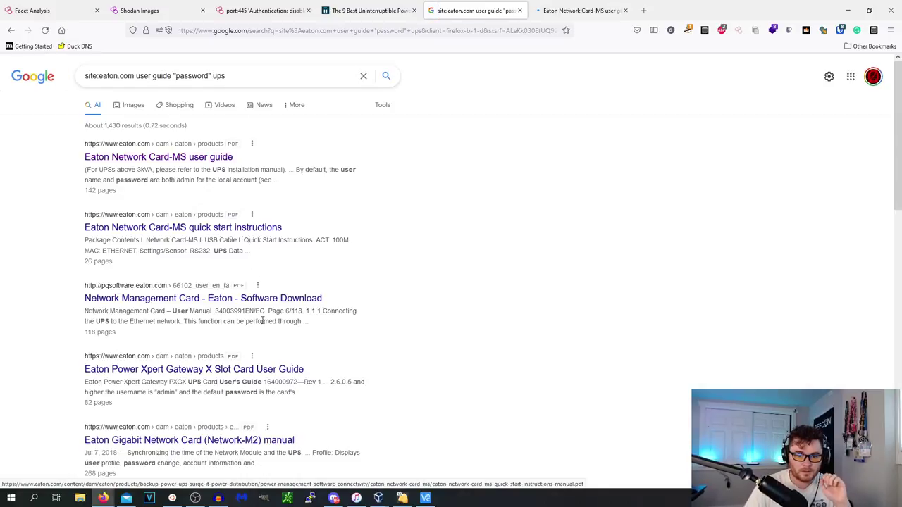
{"action": "right_click", "coordinate": [304, 299]}
{"action": "left_click", "coordinate": [332, 68]}
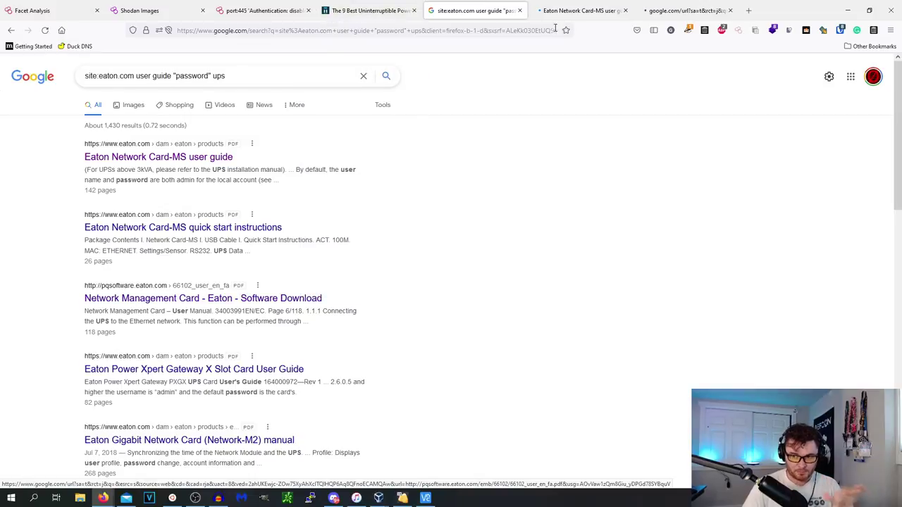
{"action": "key", "text": "ctrl+Tab"}
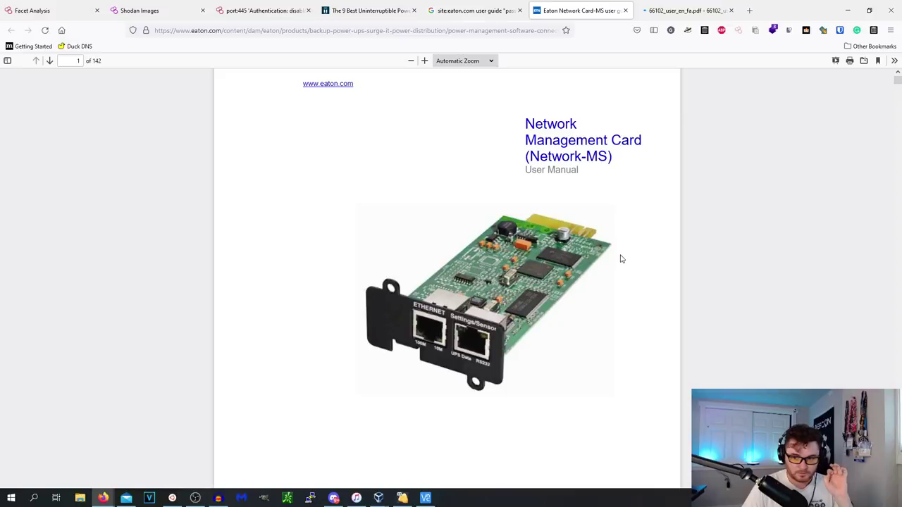
Step: Find 'password' in the Network-MS manual to reach page 15's default access-control credentials
{"action": "scroll", "coordinate": [623, 254], "scroll_direction": "down", "scroll_amount": 2}
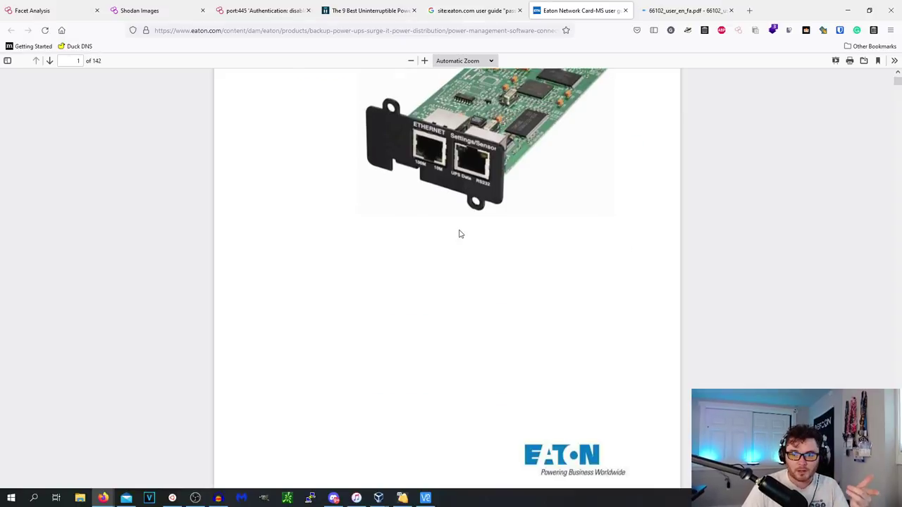
{"action": "scroll", "coordinate": [544, 185], "scroll_direction": "down", "scroll_amount": 5}
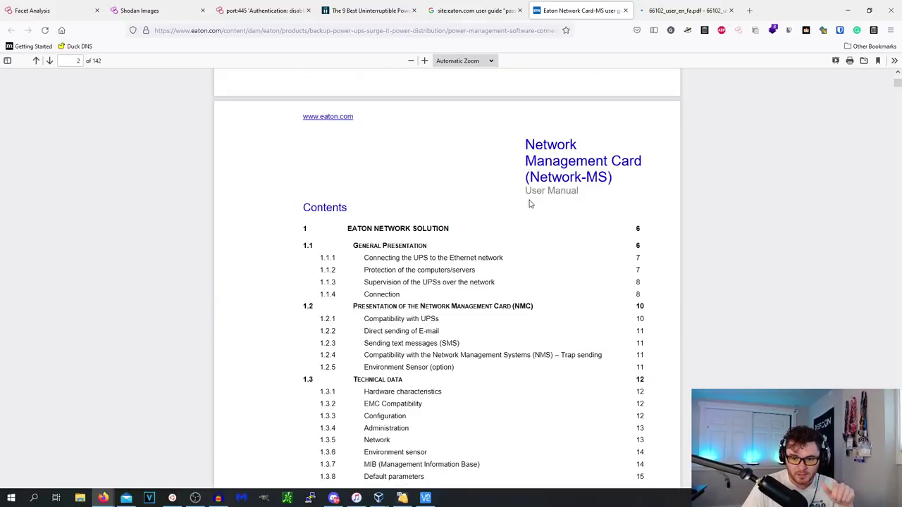
{"action": "key", "text": "ctrl+f"}
{"action": "type", "text": "pas"}
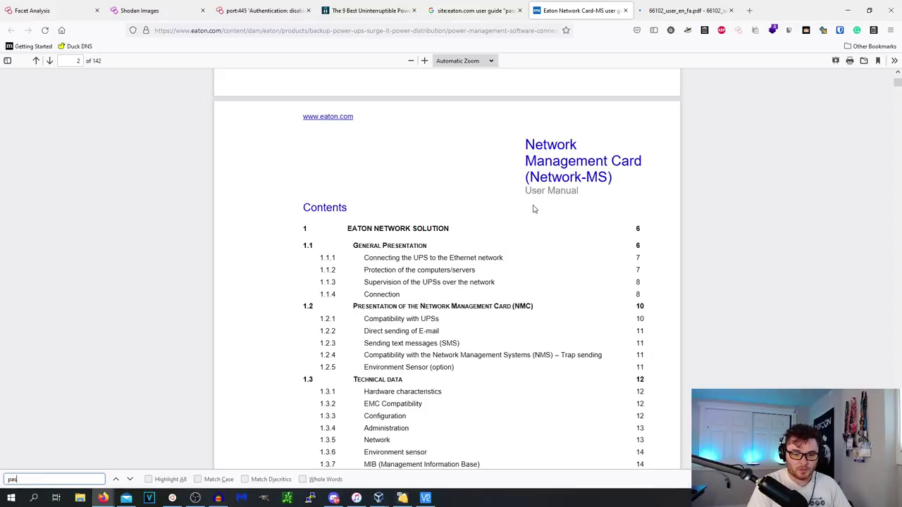
{"action": "type", "text": "sword"}
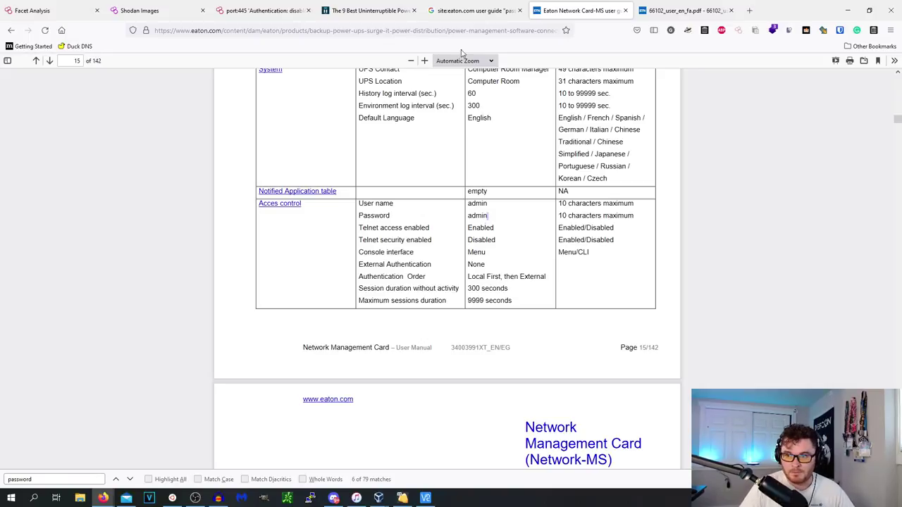
Step: Replace the Shodan query with 'eaton' and run it, returning 125 results
{"action": "left_click", "coordinate": [240, 14]}
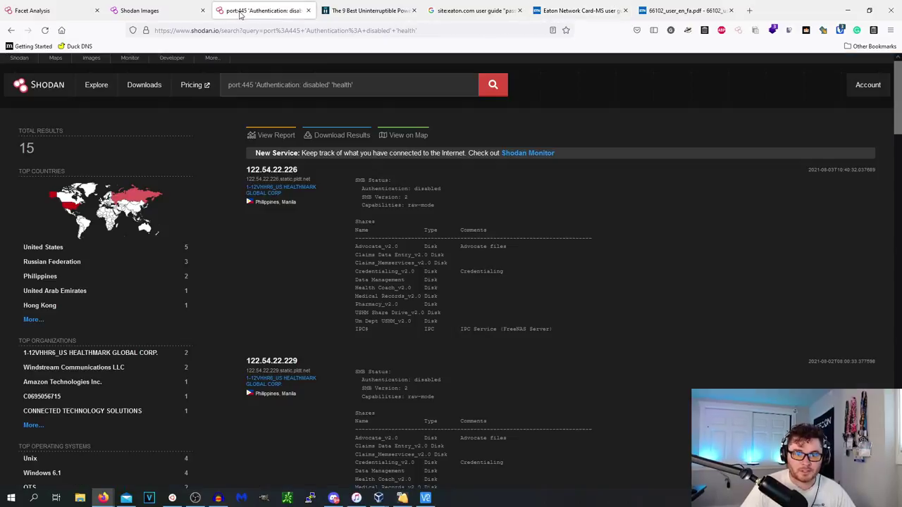
{"action": "left_click_drag", "start_coordinate": [375, 81], "coordinate": [92, 39]}
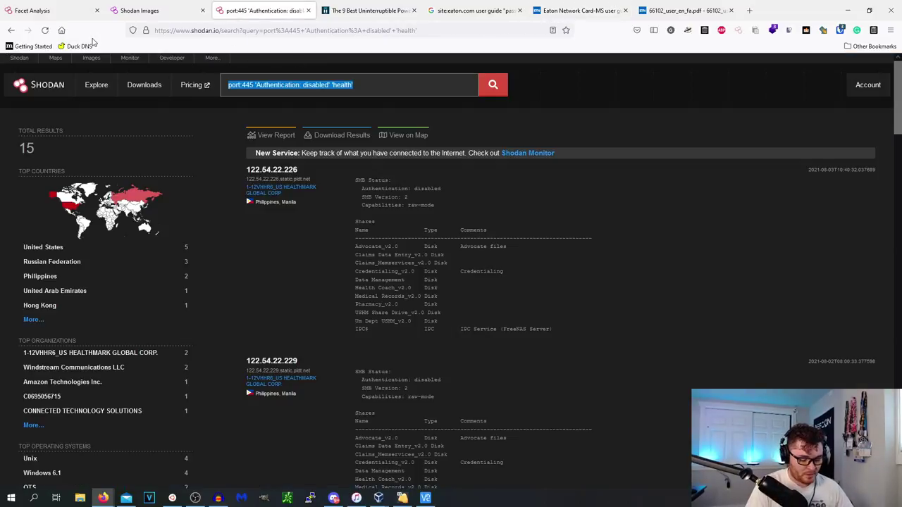
{"action": "type", "text": "e"}
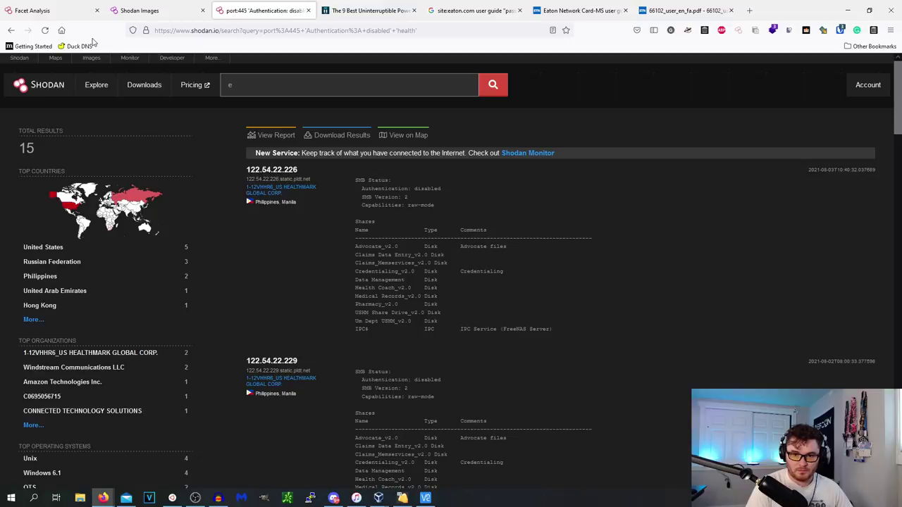
{"action": "type", "text": "a to"}
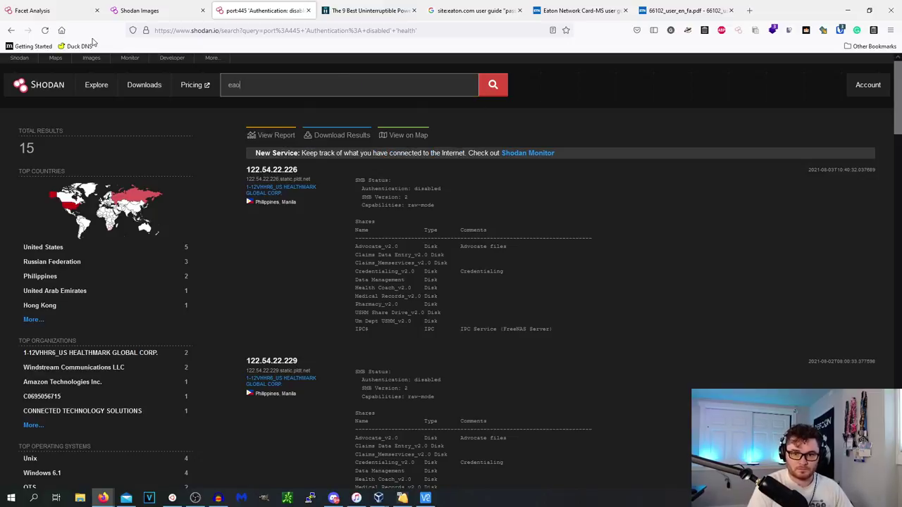
{"action": "type", "text": "n"}
{"action": "key", "text": "Return"}
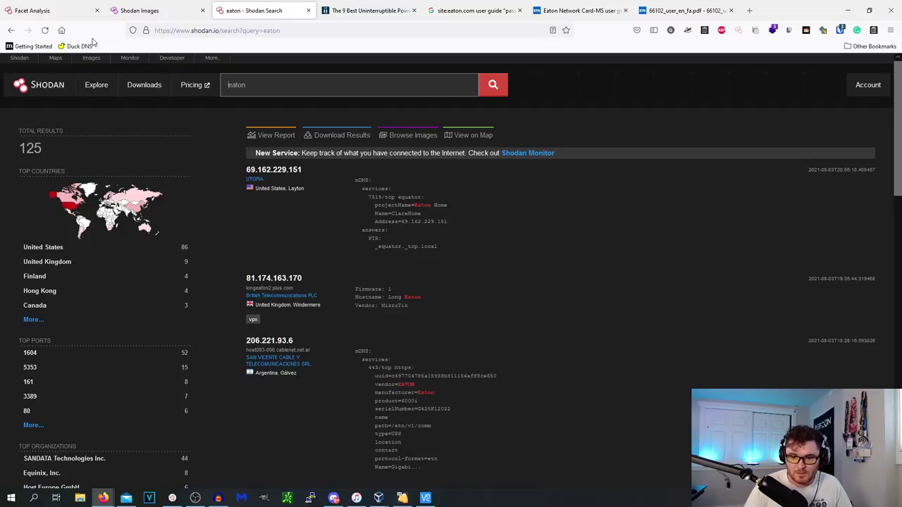
Step: Highlight the vendor=EATON line in the 206.221.93.6 entry, then filter by that result's favicon hash
{"action": "scroll", "coordinate": [476, 339], "scroll_direction": "down", "scroll_amount": 1}
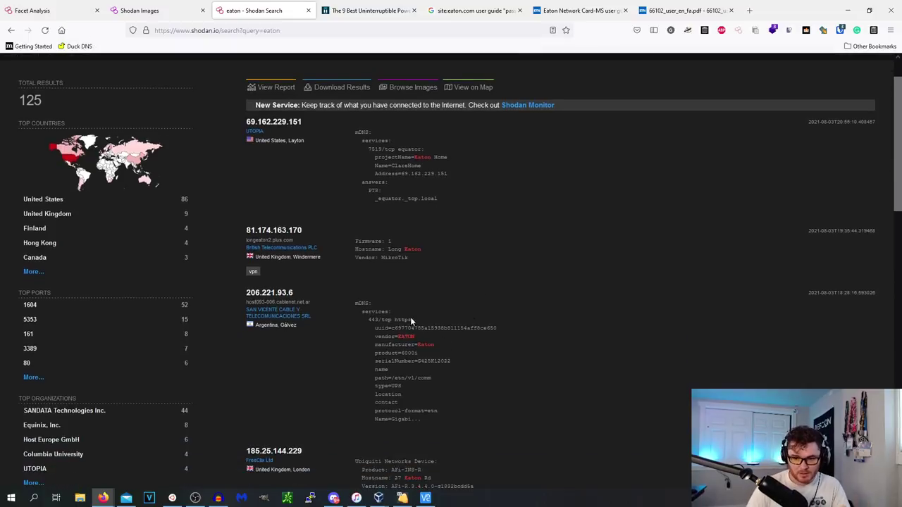
{"action": "left_click_drag", "start_coordinate": [497, 329], "coordinate": [356, 337]}
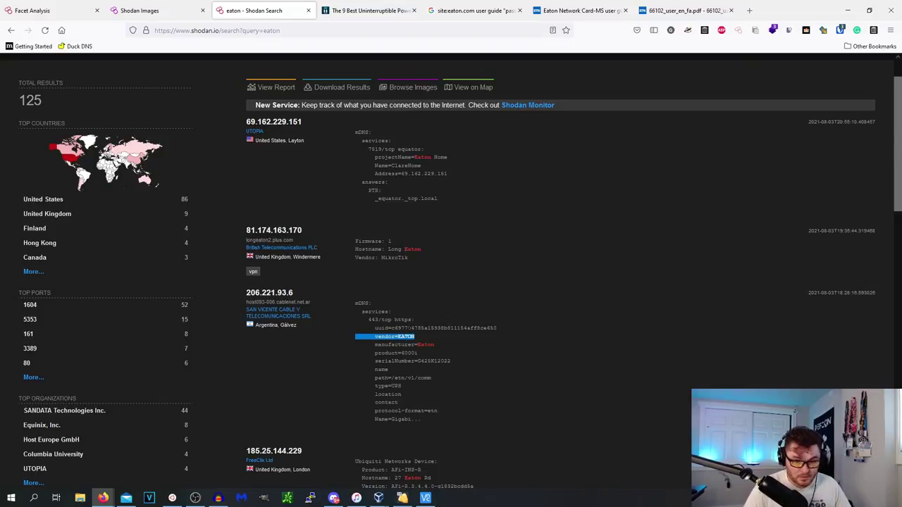
{"action": "scroll", "coordinate": [682, 292], "scroll_direction": "down", "scroll_amount": 5}
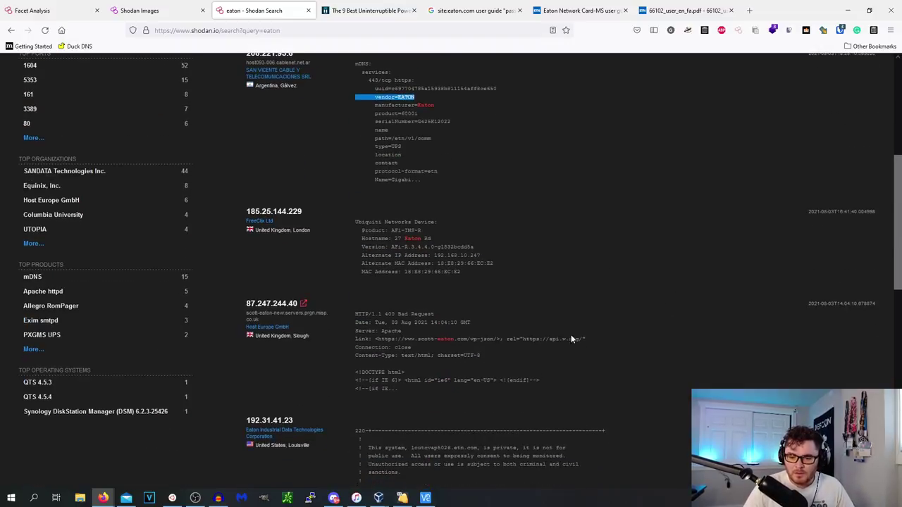
{"action": "scroll", "coordinate": [572, 339], "scroll_direction": "down", "scroll_amount": 2}
{"action": "scroll", "coordinate": [136, 296], "scroll_direction": "up", "scroll_amount": 1}
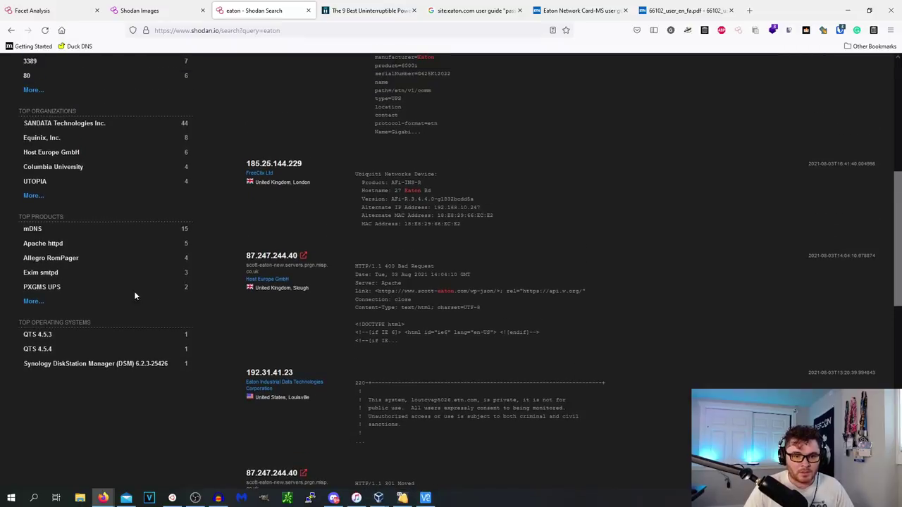
{"action": "scroll", "coordinate": [145, 316], "scroll_direction": "down", "scroll_amount": 5}
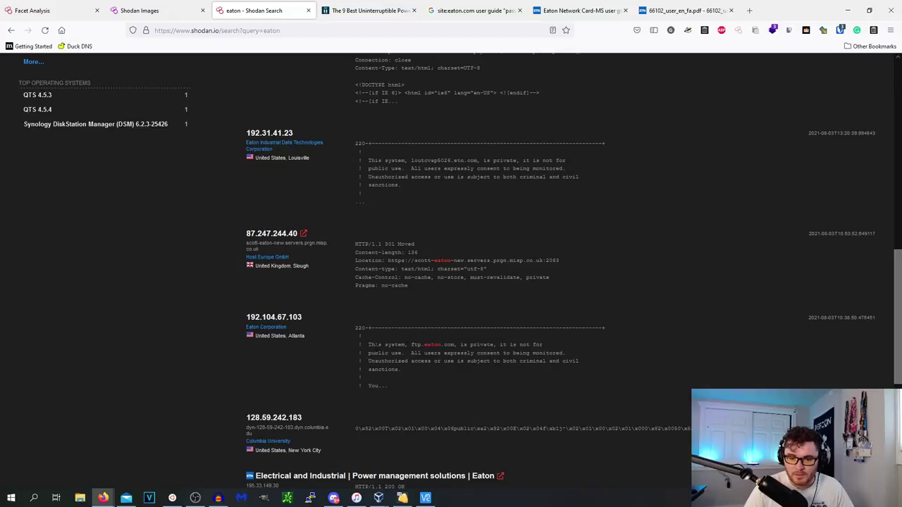
{"action": "scroll", "coordinate": [322, 354], "scroll_direction": "down", "scroll_amount": 3}
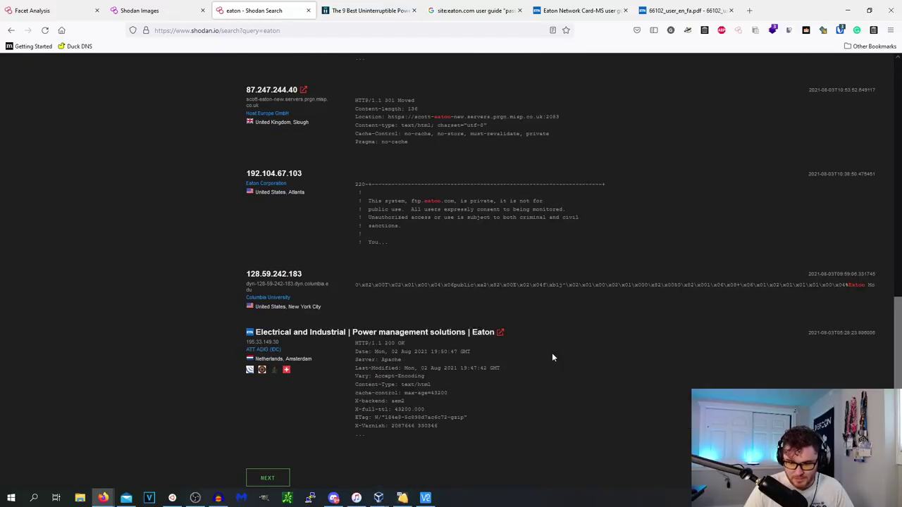
{"action": "left_click", "coordinate": [252, 336]}
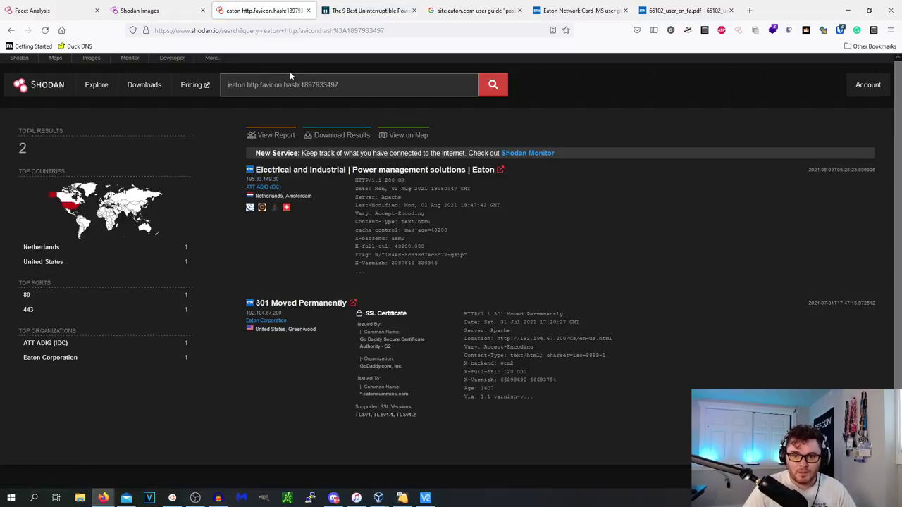
{"action": "key", "text": "shift+Home"}
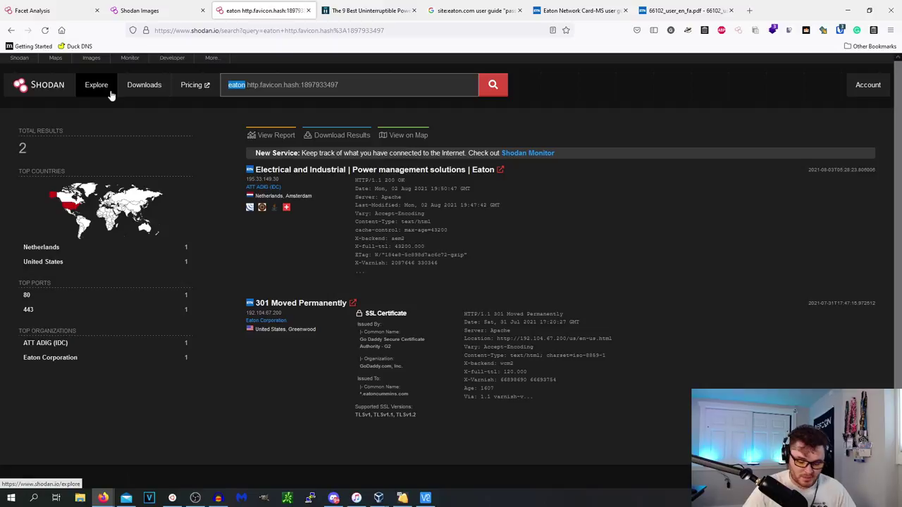
{"action": "key", "text": "BackSpace"}
{"action": "key", "text": "Return"}
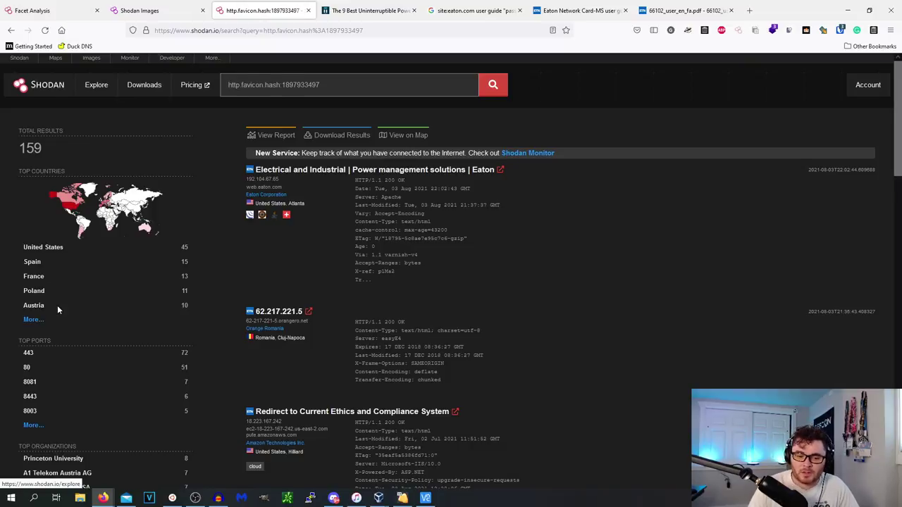
{"action": "scroll", "coordinate": [59, 308], "scroll_direction": "down", "scroll_amount": 3}
{"action": "left_click", "coordinate": [308, 212]}
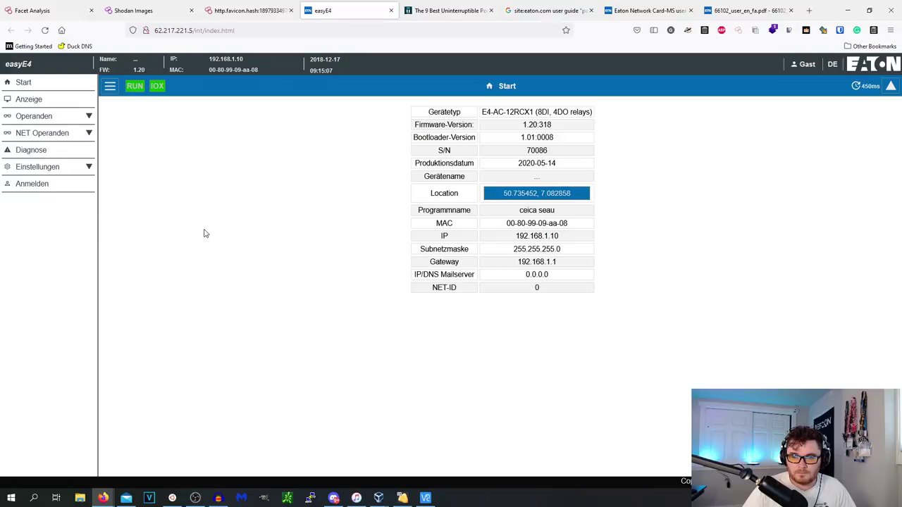
Step: Switch the easyE4 device interface language from DE to English
{"action": "left_click", "coordinate": [831, 64]}
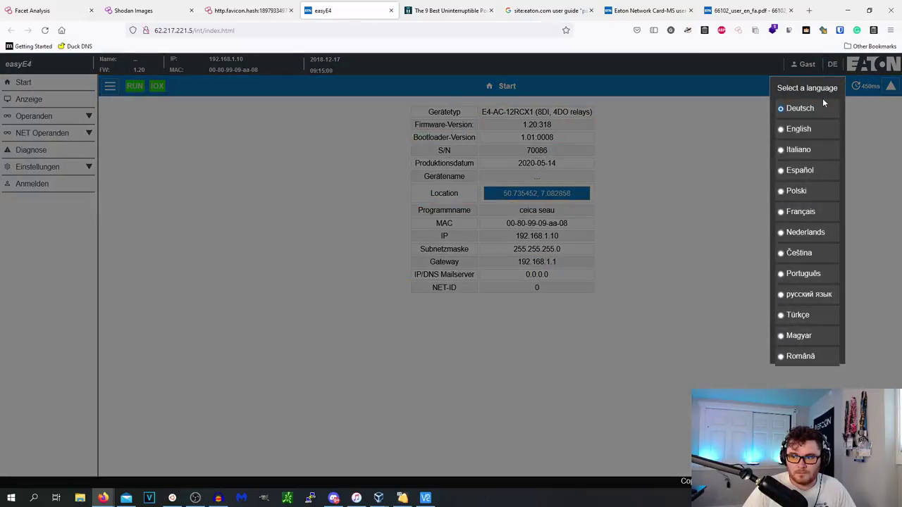
{"action": "left_click", "coordinate": [809, 129]}
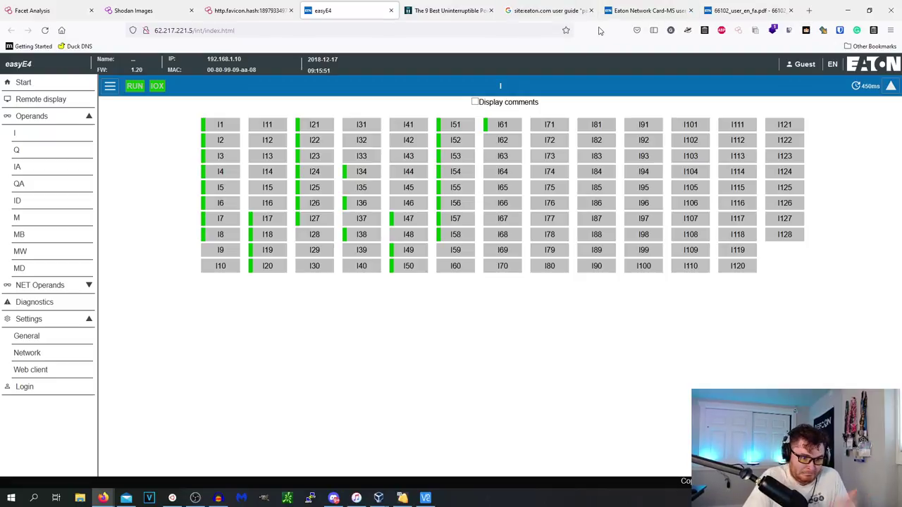
Step: Close the easyE4 device page and scroll back up through the Thomasnet UPS article
{"action": "left_click", "coordinate": [391, 10]}
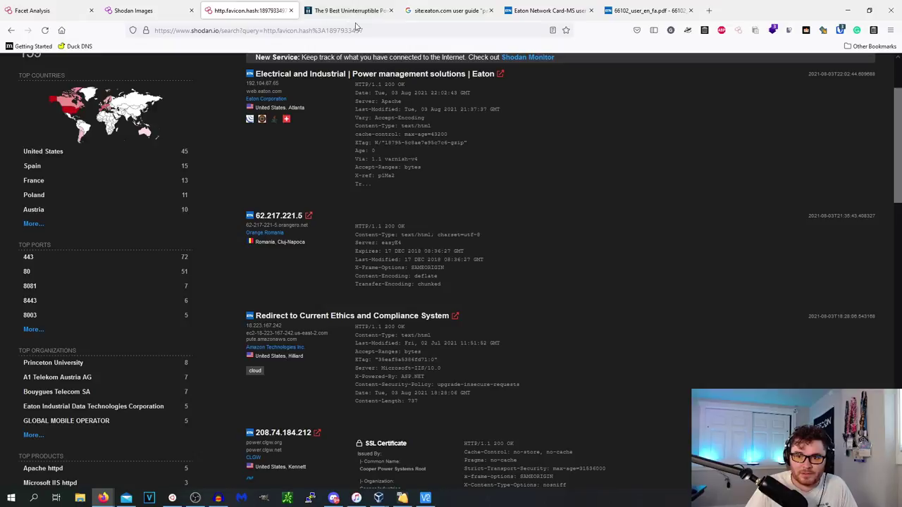
{"action": "left_click", "coordinate": [380, 12]}
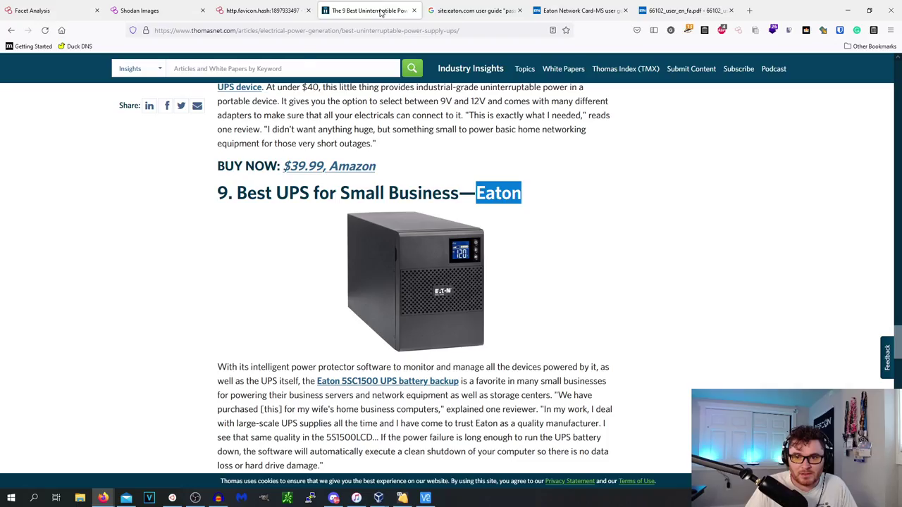
{"action": "scroll", "coordinate": [398, 298], "scroll_direction": "up", "scroll_amount": 5}
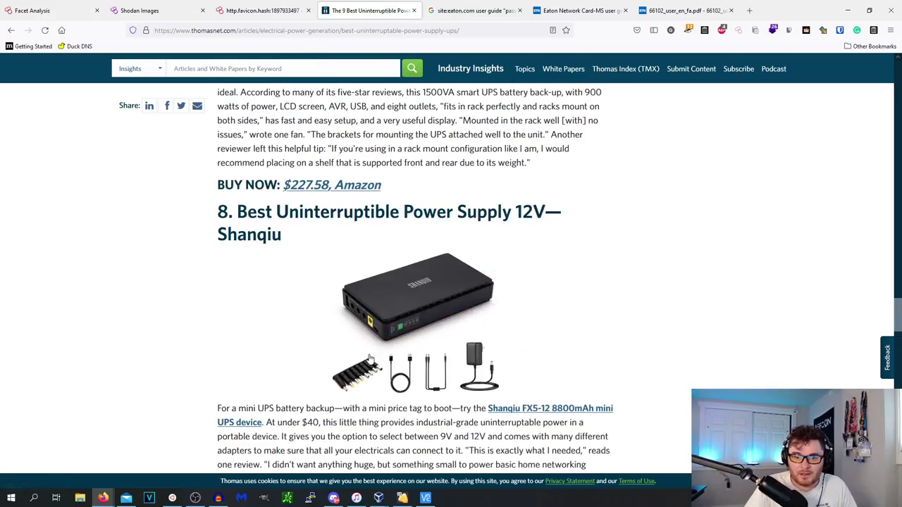
{"action": "scroll", "coordinate": [357, 363], "scroll_direction": "up", "scroll_amount": 6}
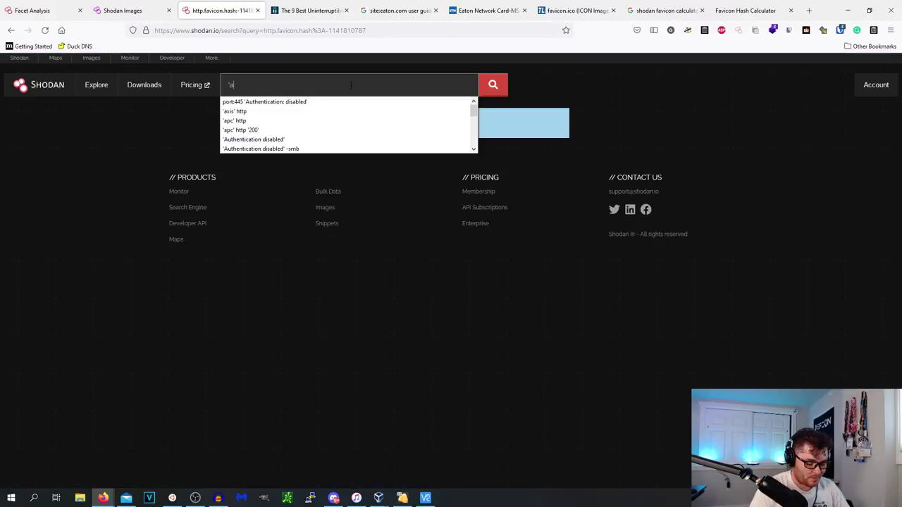
Step: Search Shodan for 'apc', then run the suggested query 'apc' http '200'
{"action": "type", "text": "pc'"}
{"action": "key", "text": "Return"}
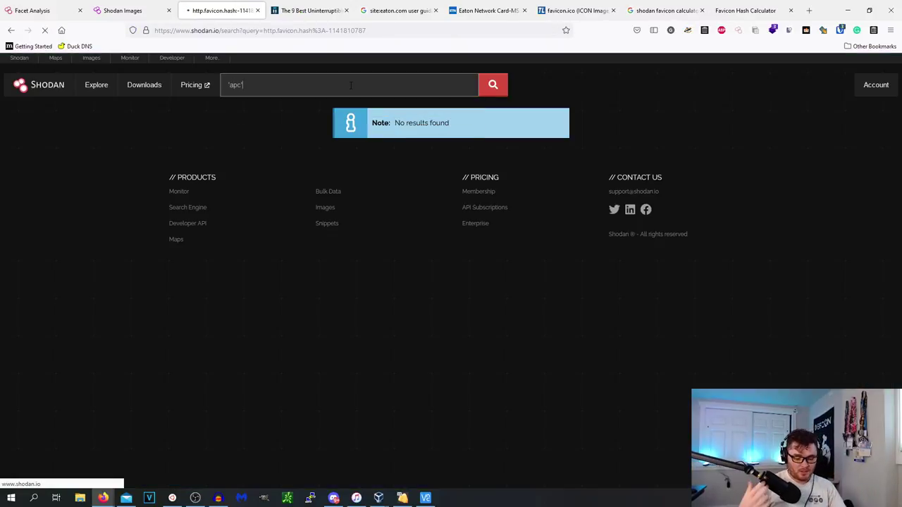
{"action": "left_click", "coordinate": [350, 84]}
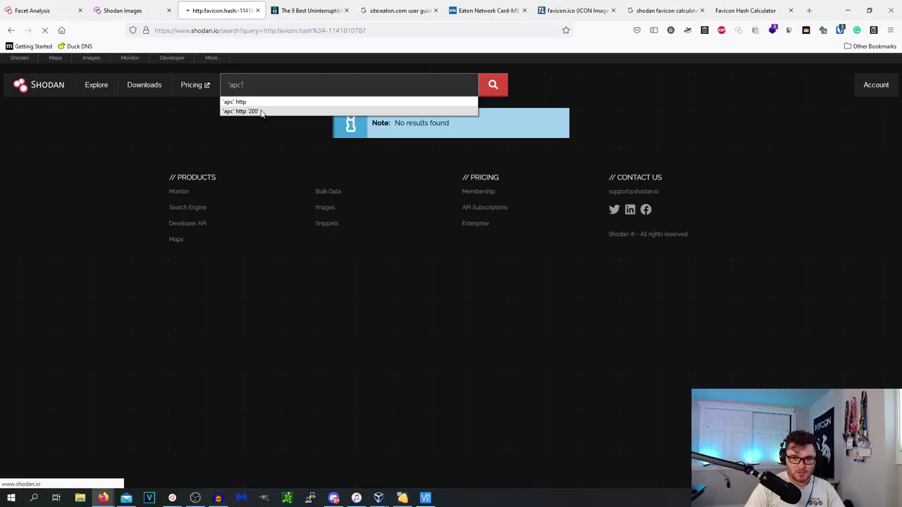
{"action": "left_click", "coordinate": [262, 111]}
{"action": "left_click", "coordinate": [491, 85]}
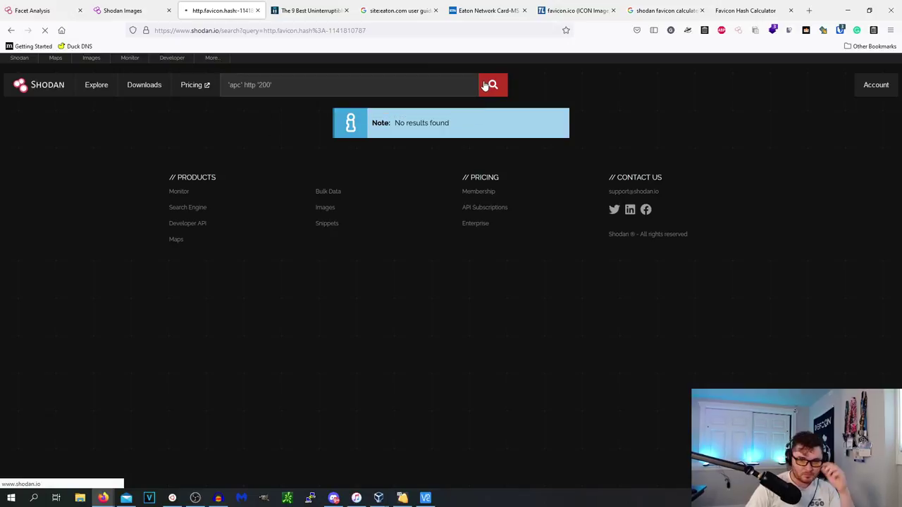
Step: Rerun 'apc' http '200' for 3,922 results and open the first APC Log On host
{"action": "key", "text": "alt+Left"}
{"action": "left_click", "coordinate": [296, 86]}
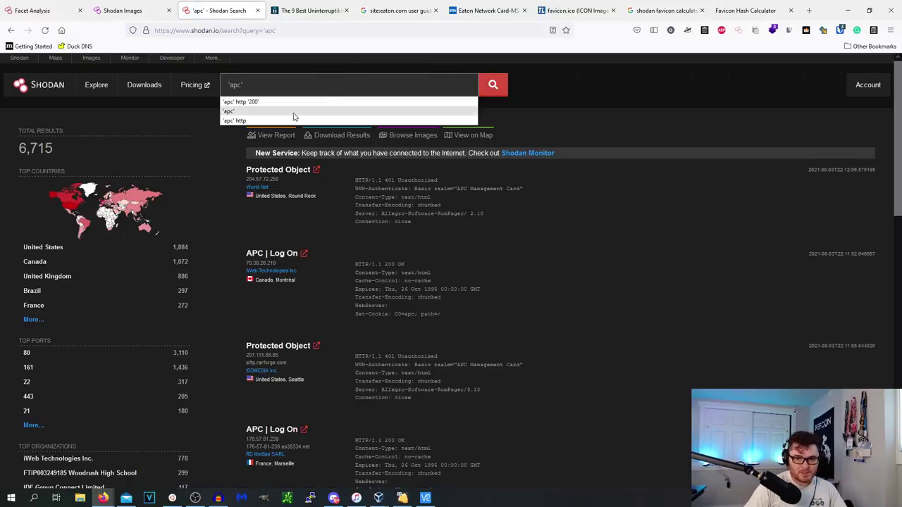
{"action": "left_click", "coordinate": [259, 101]}
{"action": "left_click", "coordinate": [492, 85]}
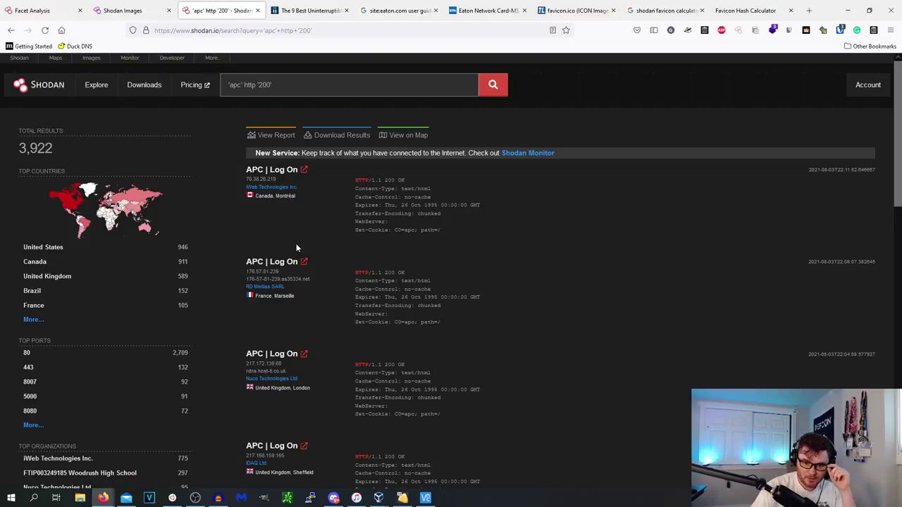
{"action": "left_click", "coordinate": [304, 172]}
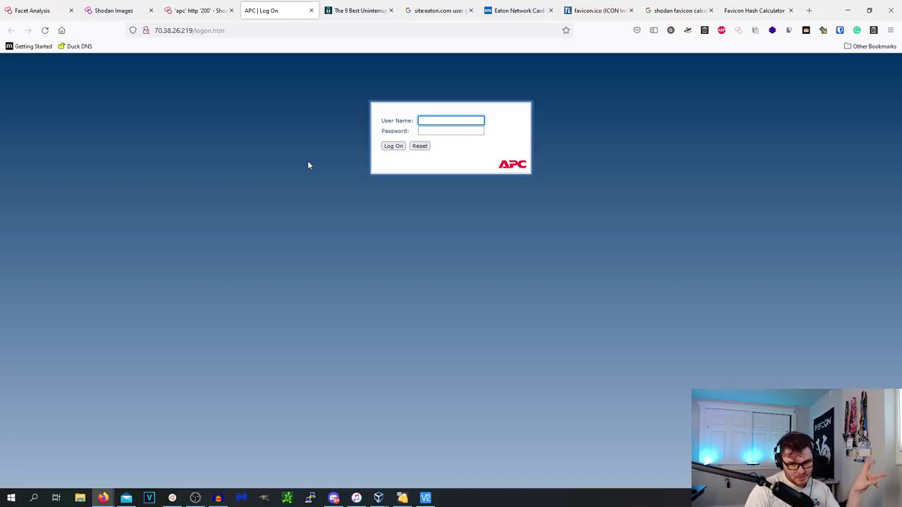
{"action": "left_click", "coordinate": [312, 11]}
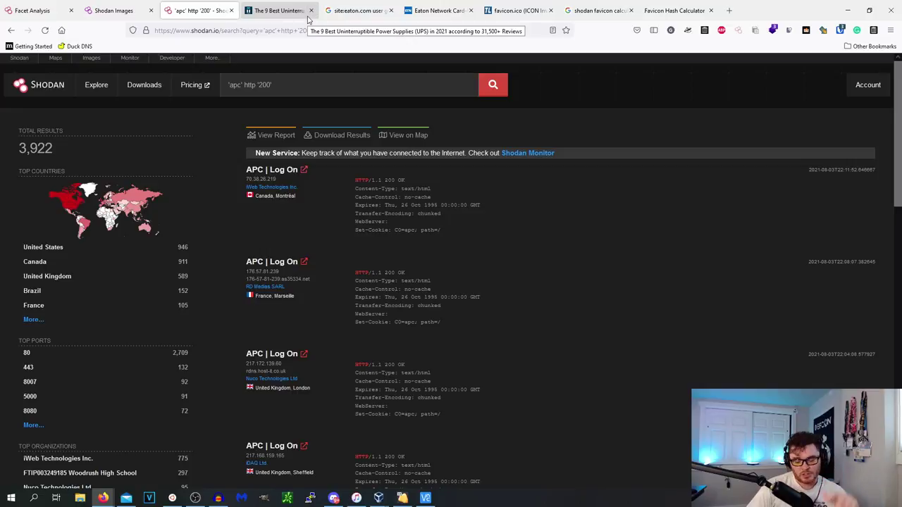